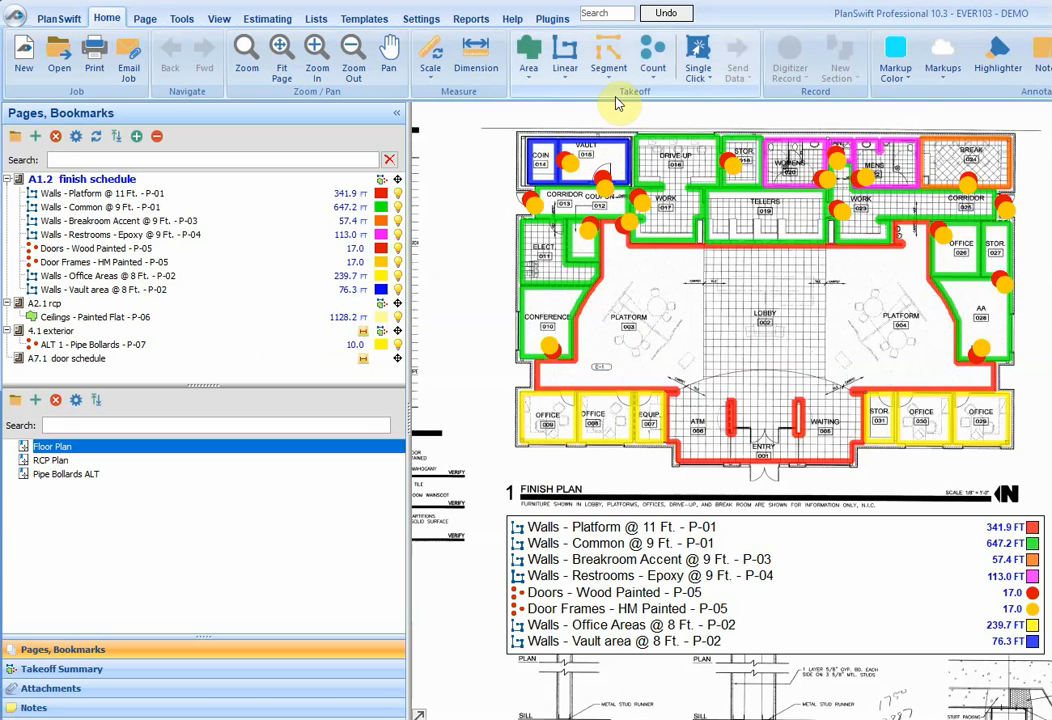
# Show the painting takeoff estimate in the Platinum Layout and export it to Excel.
pyautogui.click(270, 21)
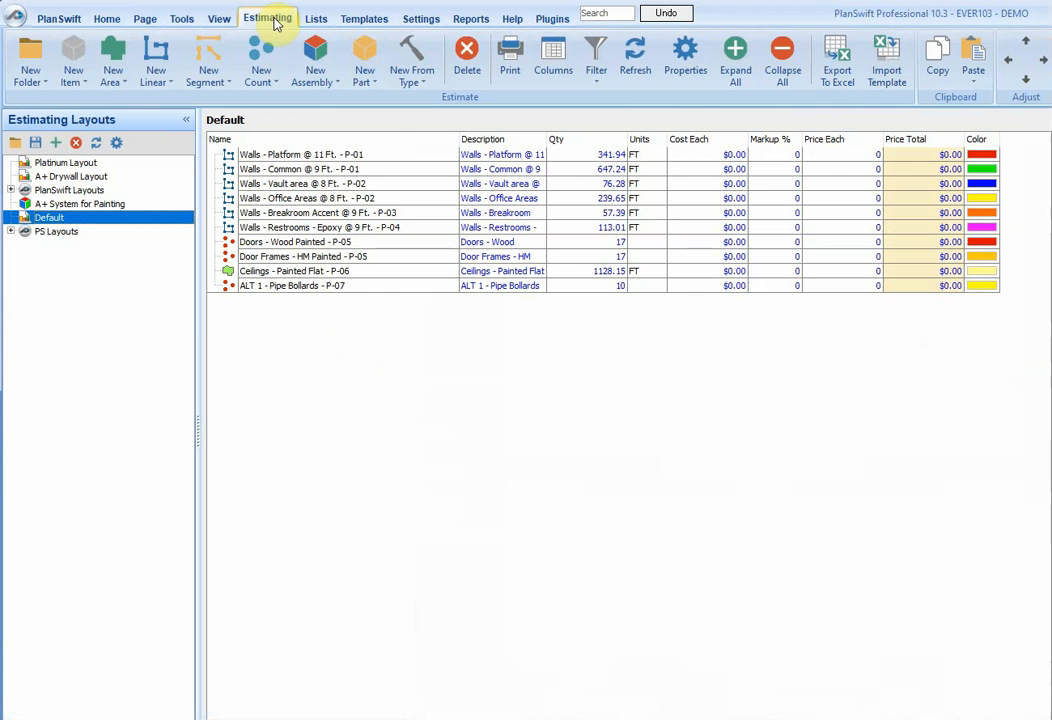
pyautogui.click(400, 184)
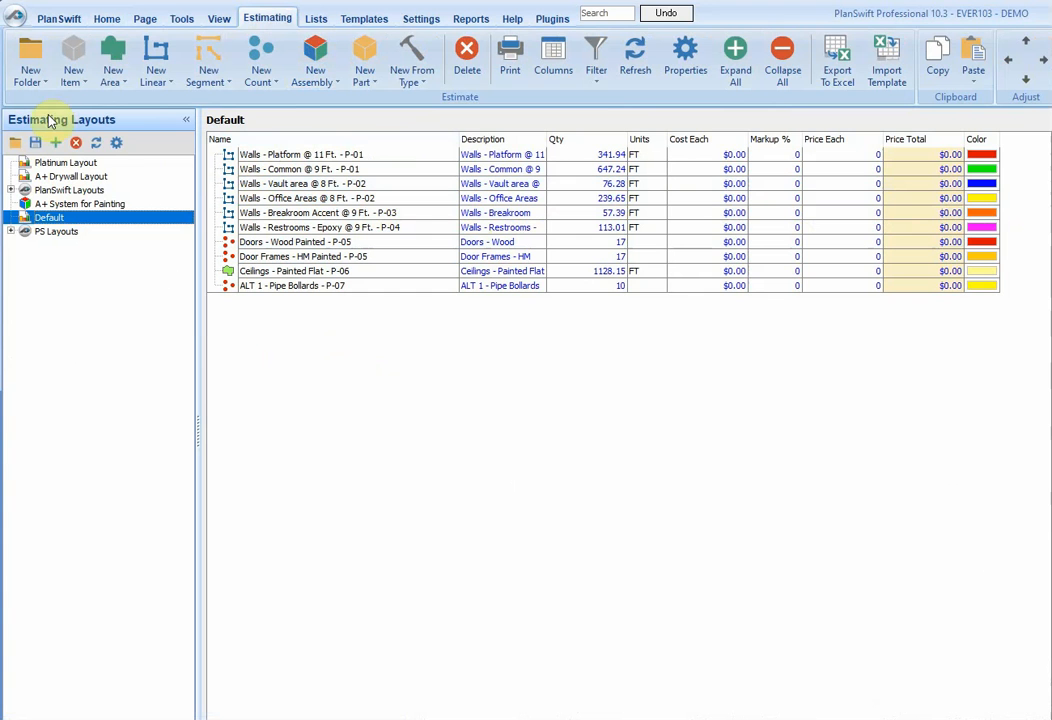
pyautogui.click(65, 164)
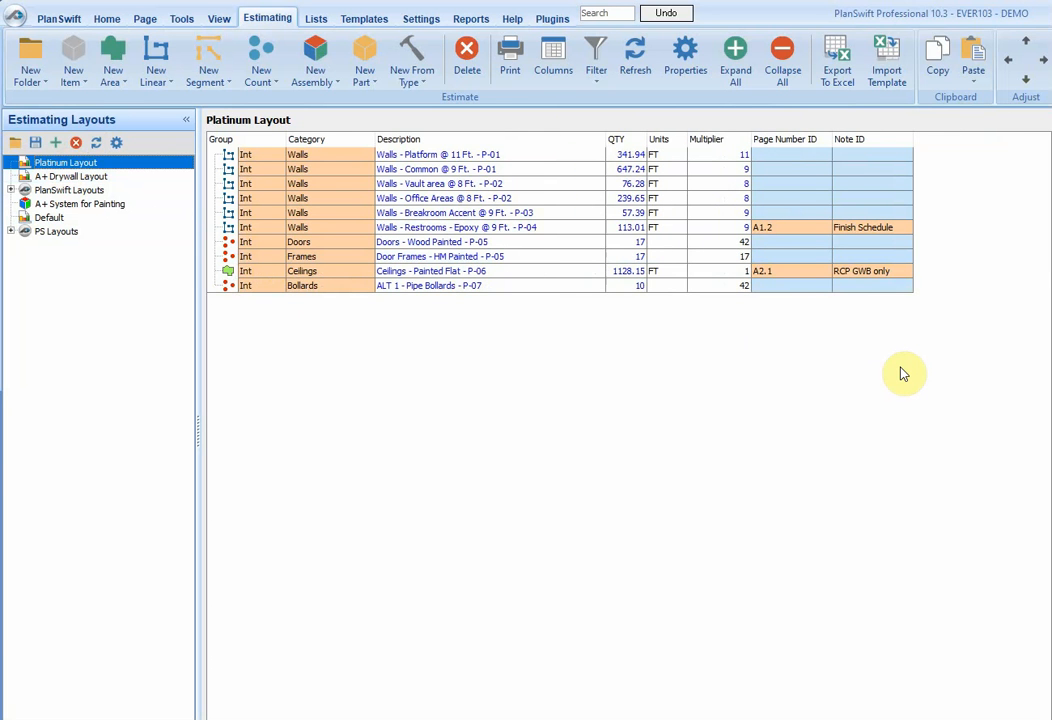
pyautogui.click(839, 62)
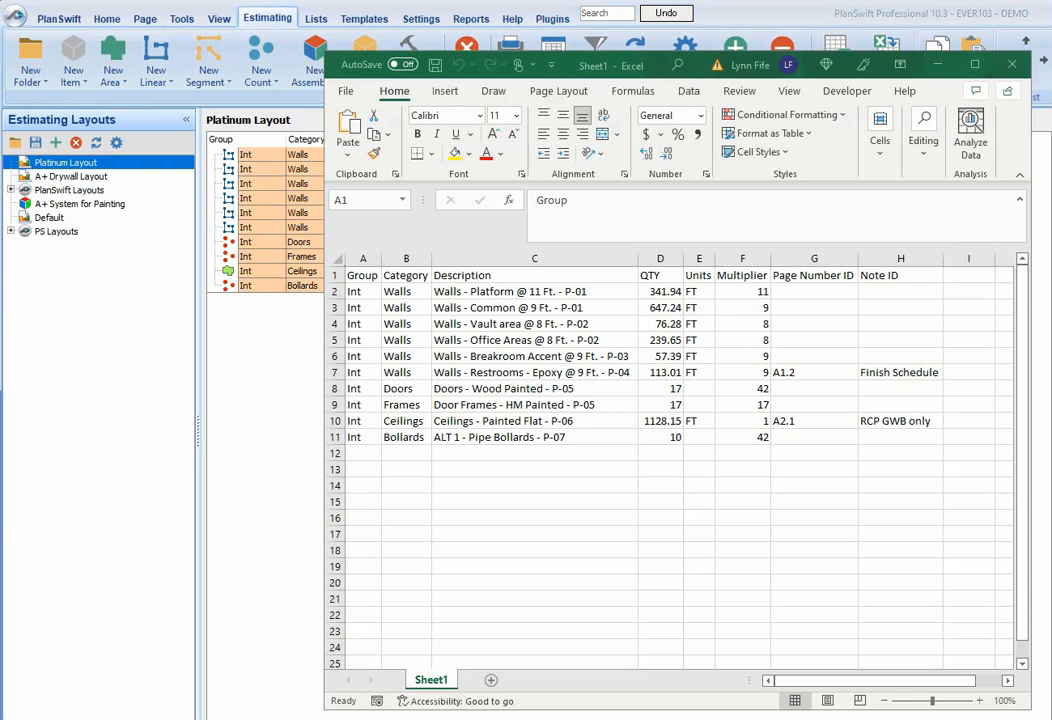
# Copy the exported takeoff table, from the Group header through the Note ID column, range A1:H12.
pyautogui.click(534, 518)
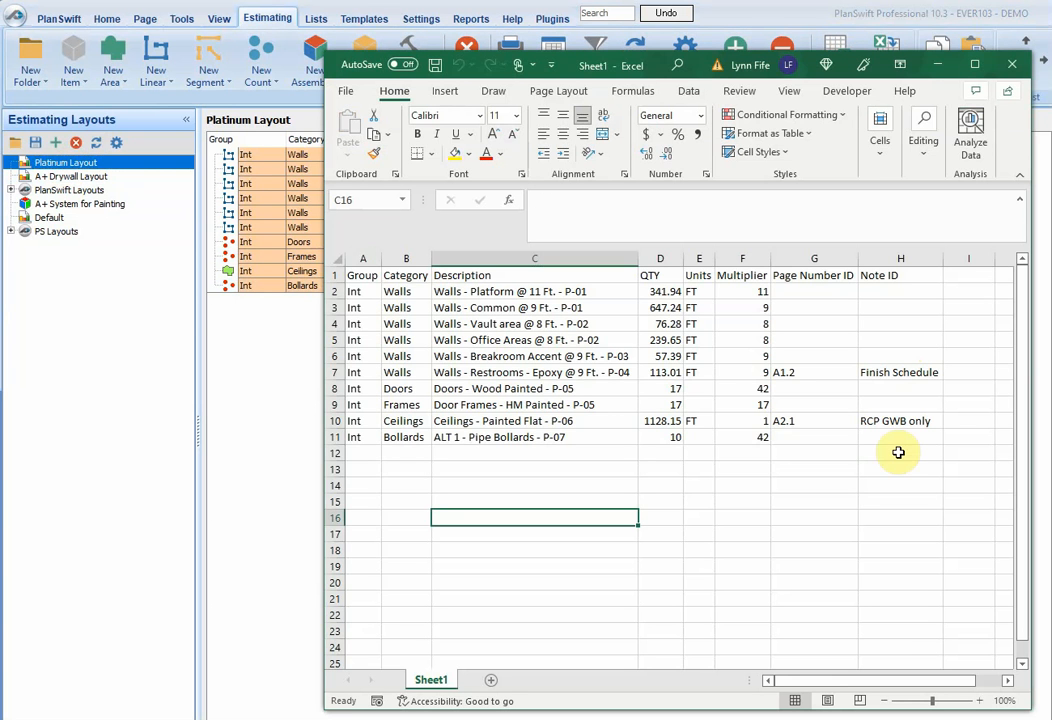
pyautogui.moveTo(897, 451)
pyautogui.mouseDown()
pyautogui.moveTo(430, 414)
pyautogui.moveTo(352, 343)
pyautogui.moveTo(355, 273)
pyautogui.mouseUp()
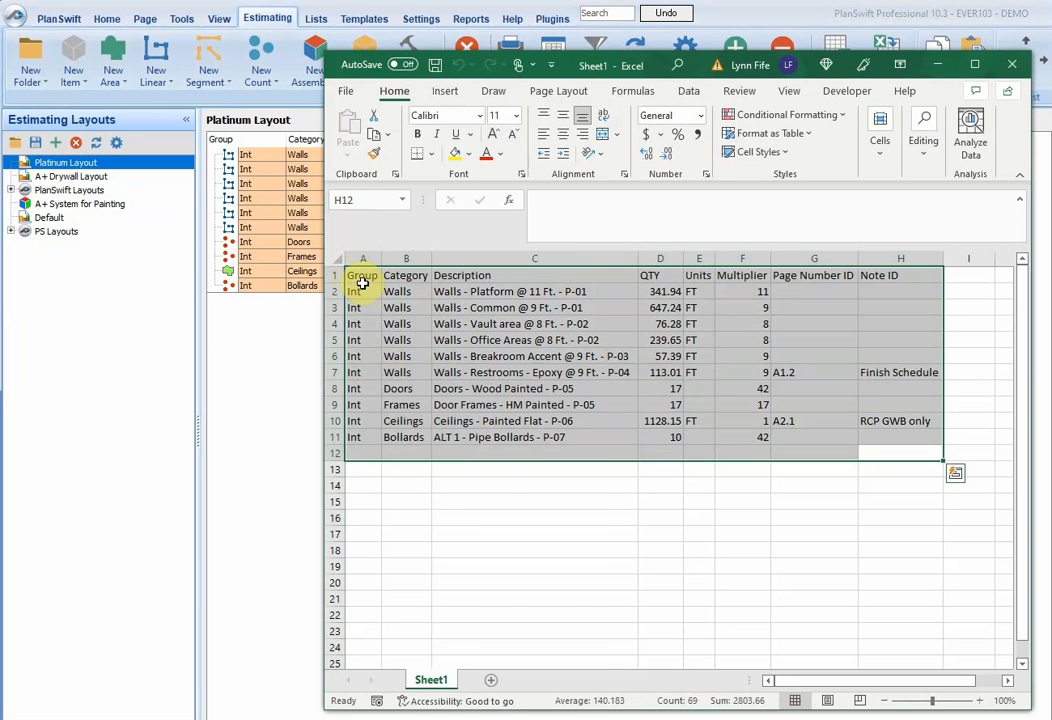
pyautogui.rightClick(432, 302)
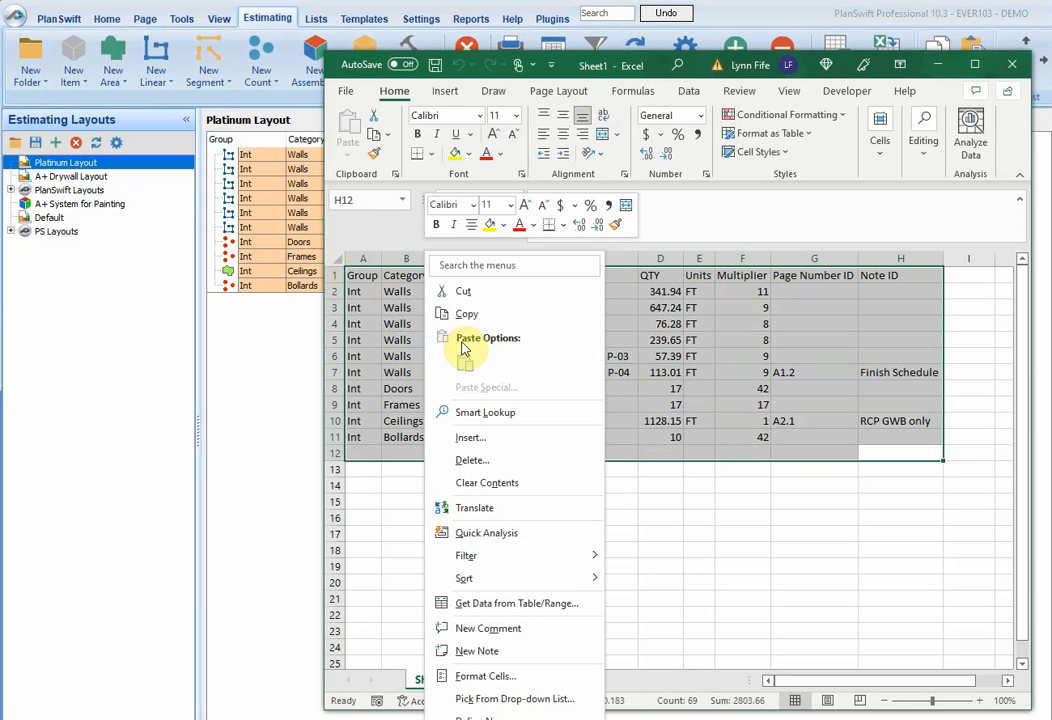
pyautogui.click(466, 314)
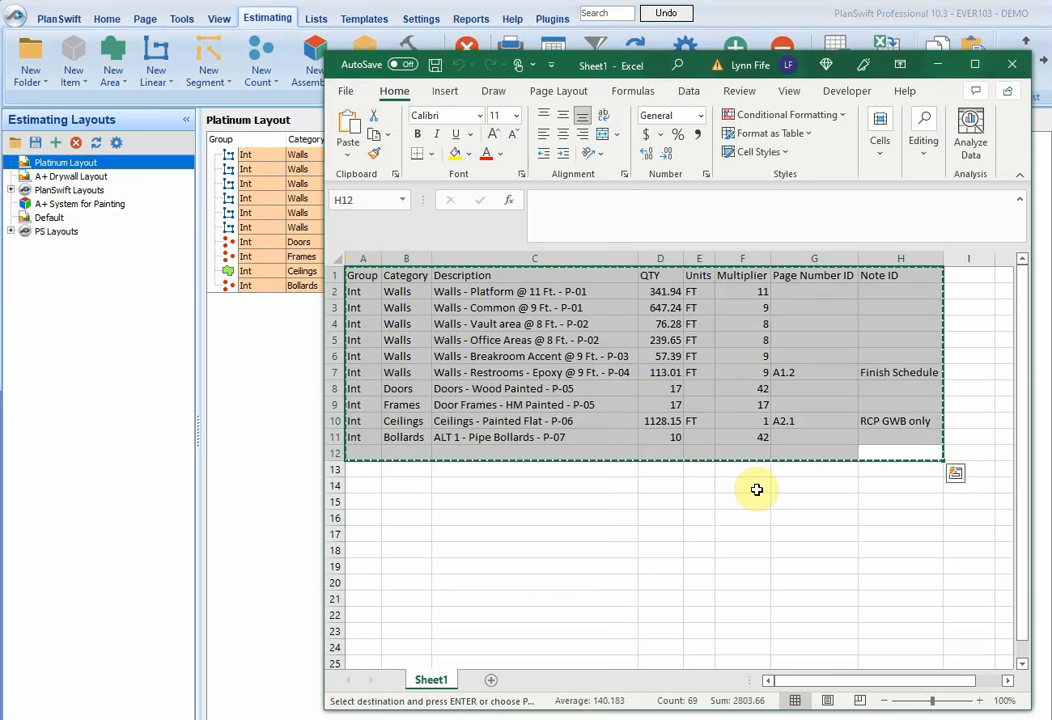
# Switch to the Platinum Systems workbook, paste the table at cell C2 of the PlanSwift Import sheet, and widen the note column.
pyautogui.hotkey('alt', 'Tab')
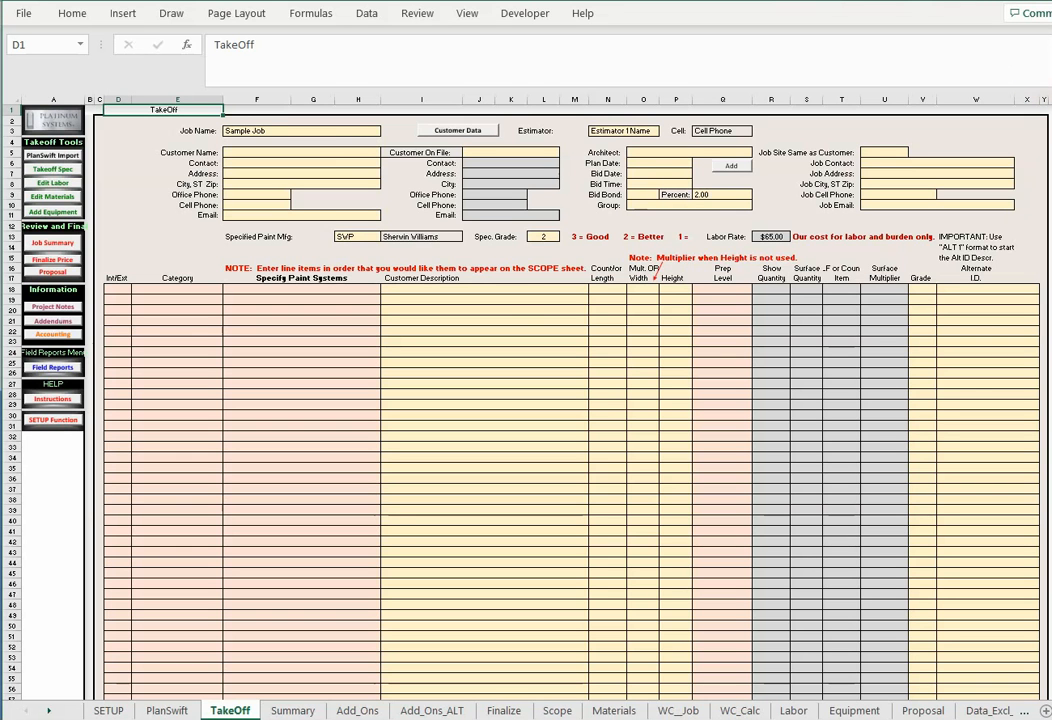
pyautogui.click(46, 157)
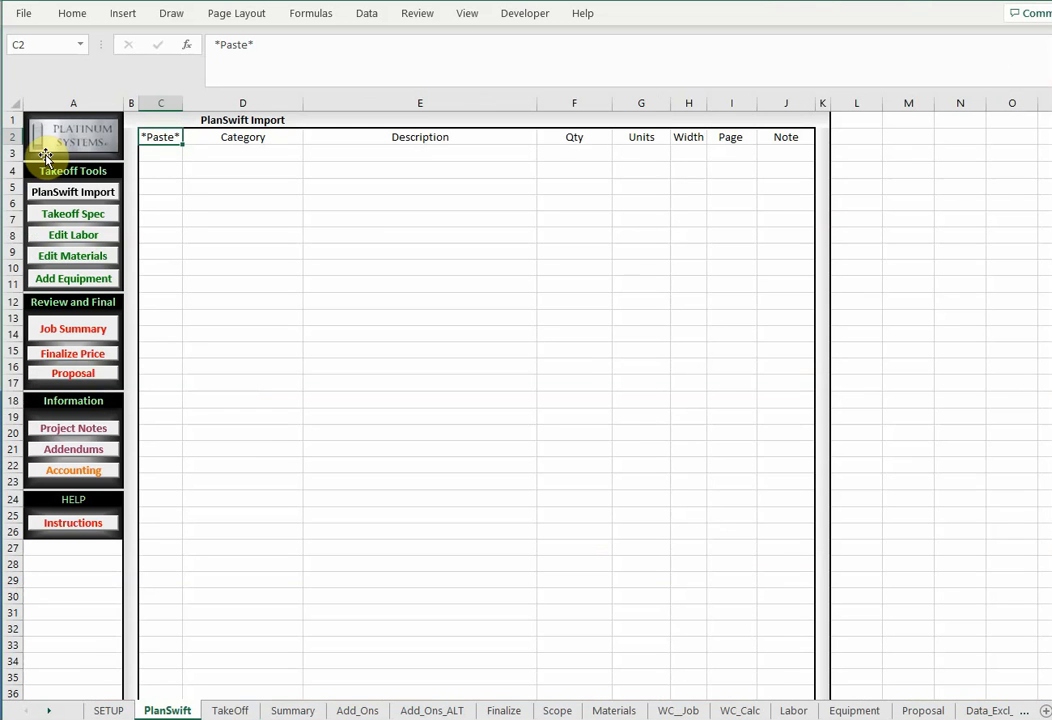
pyautogui.rightClick(164, 141)
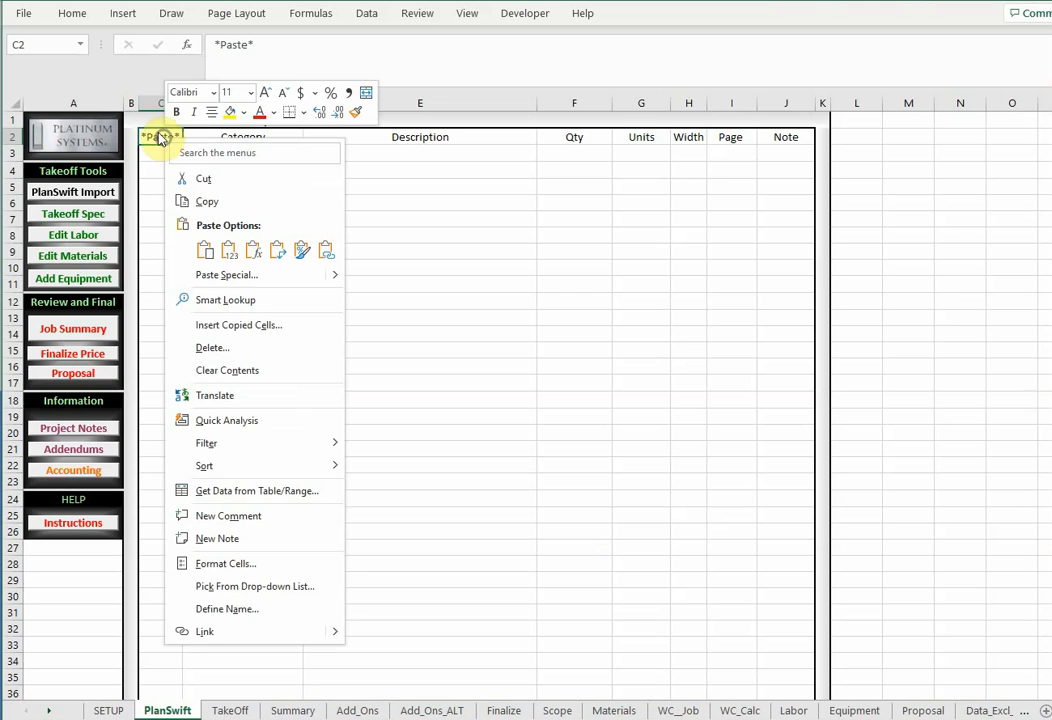
pyautogui.click(204, 250)
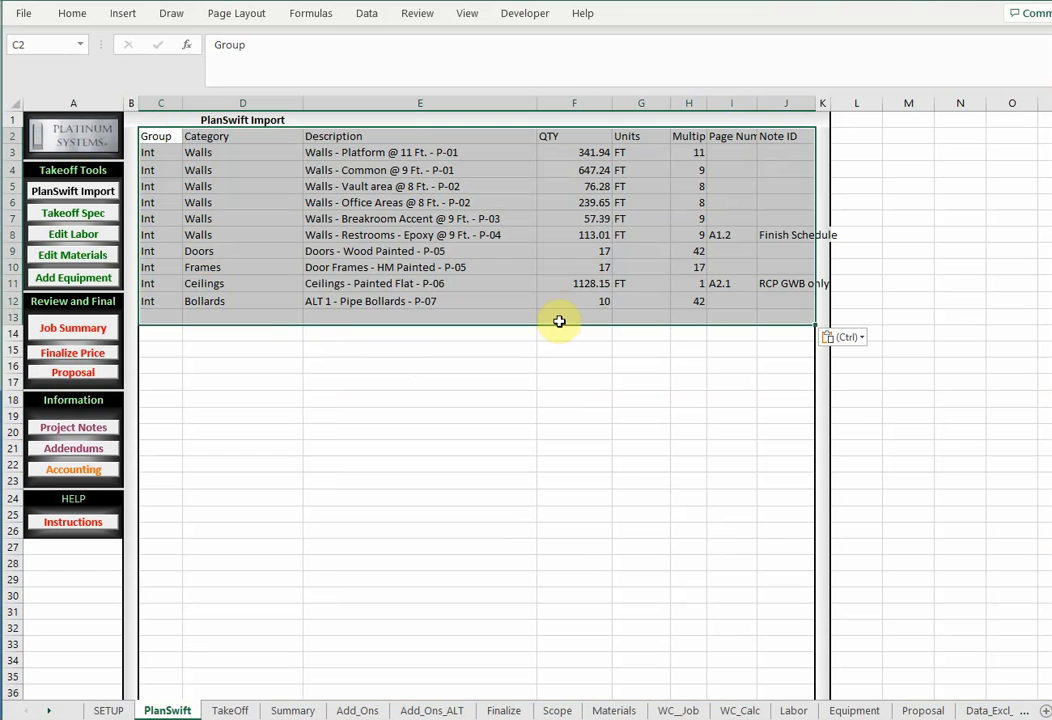
pyautogui.moveTo(817, 104); pyautogui.dragTo(848, 107)
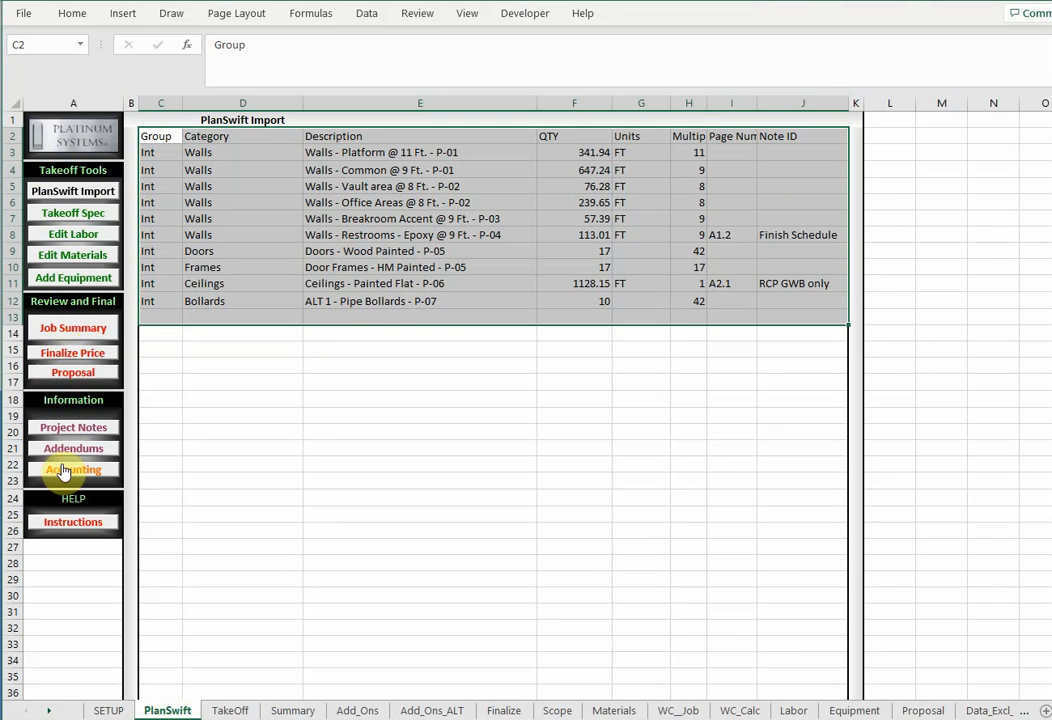
# Open the takeoff specification sheet and choose ABC Construction Company as the customer on file.
pyautogui.click(73, 214)
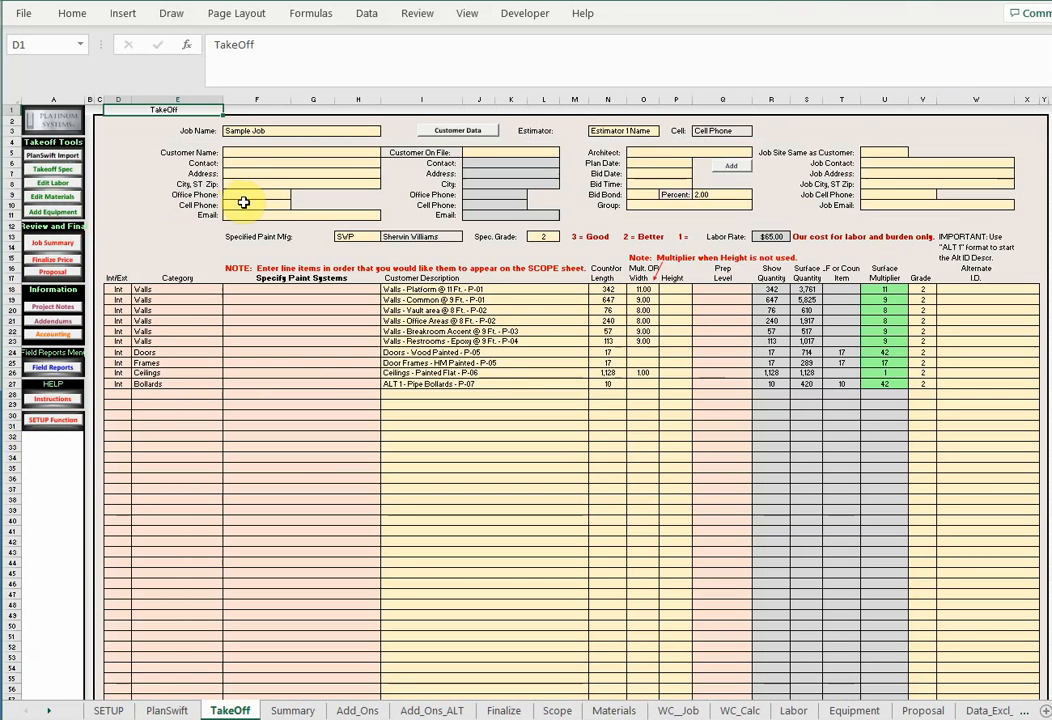
pyautogui.click(263, 129)
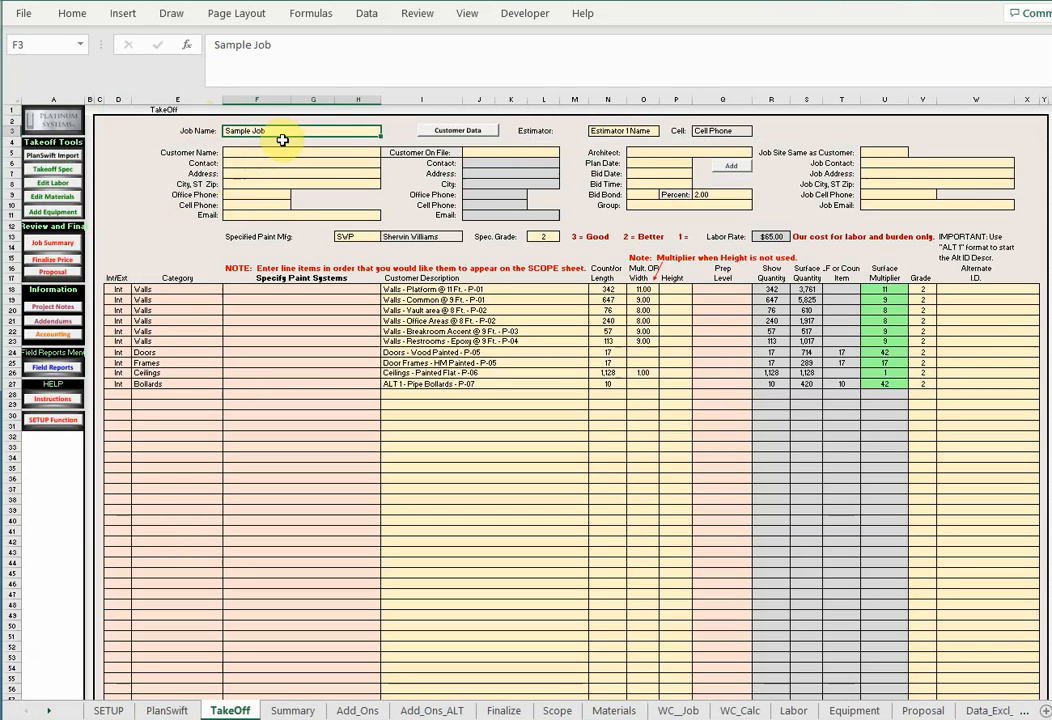
pyautogui.click(487, 149)
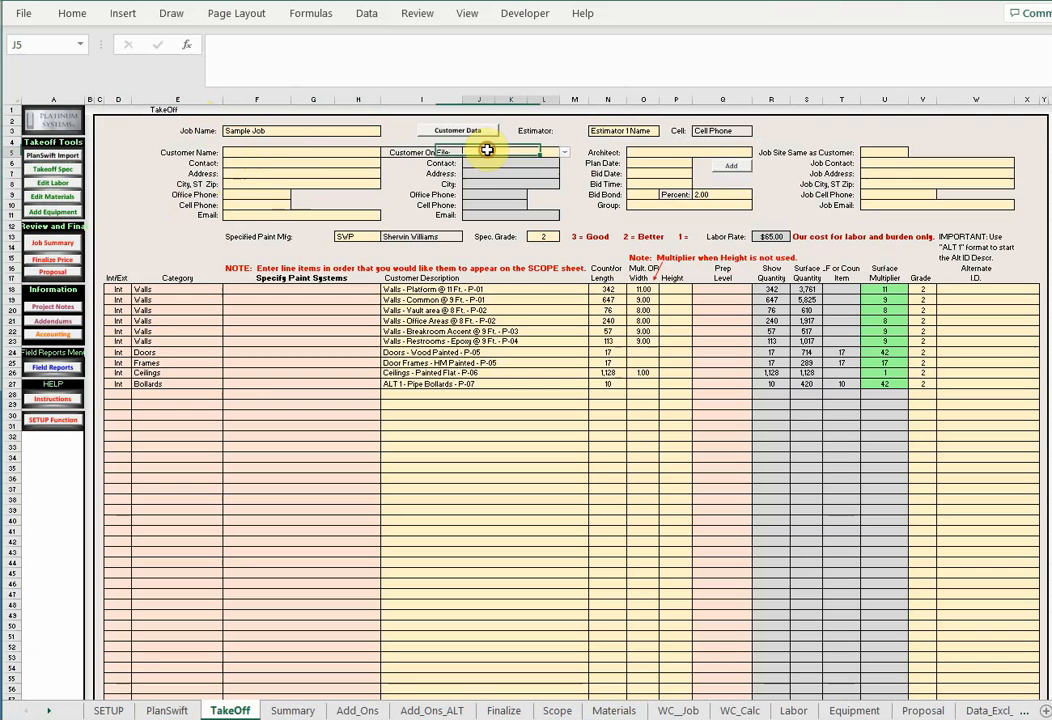
pyautogui.click(564, 155)
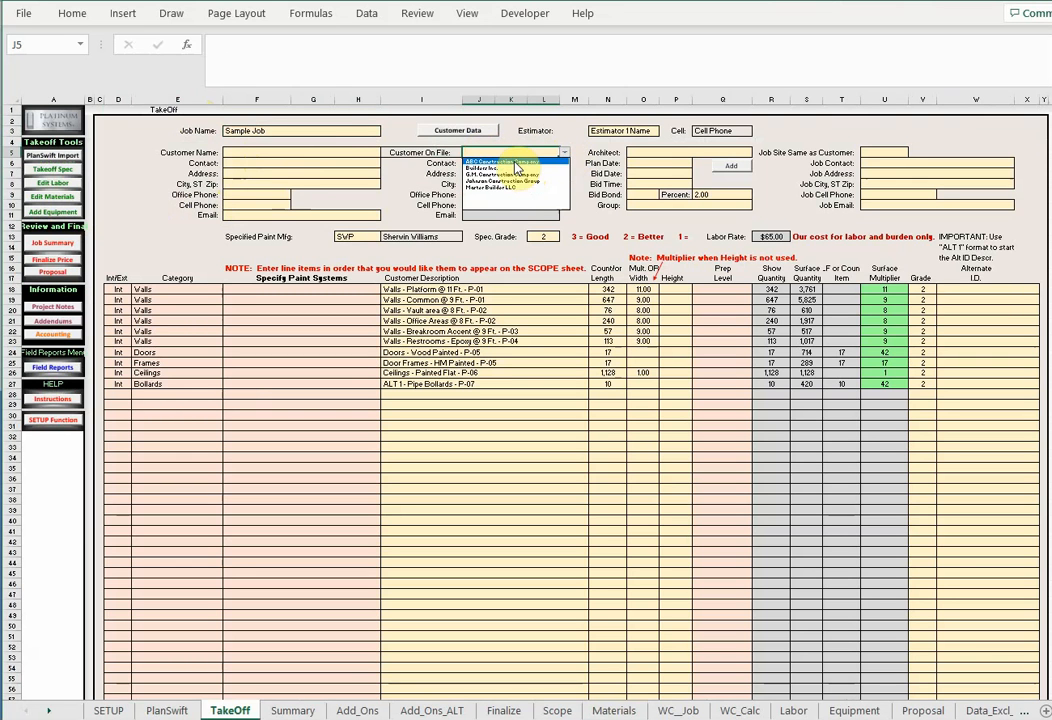
pyautogui.click(506, 162)
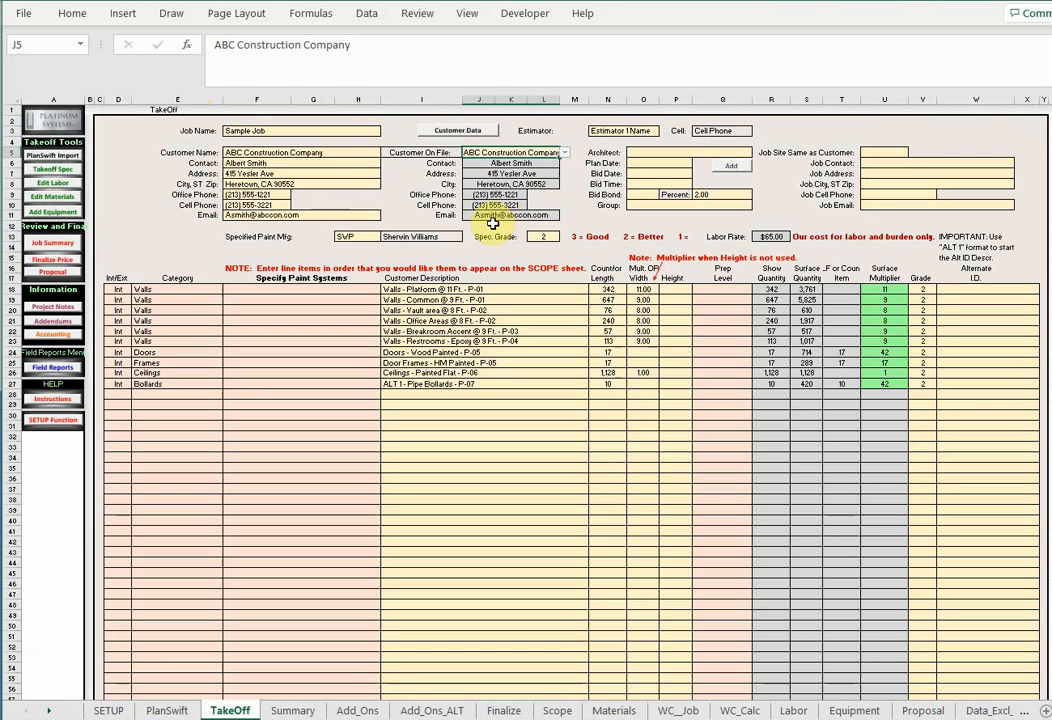
# Check the customer database and set the takeoff sheet's architect to Beaumont Architects.
pyautogui.click(449, 134)
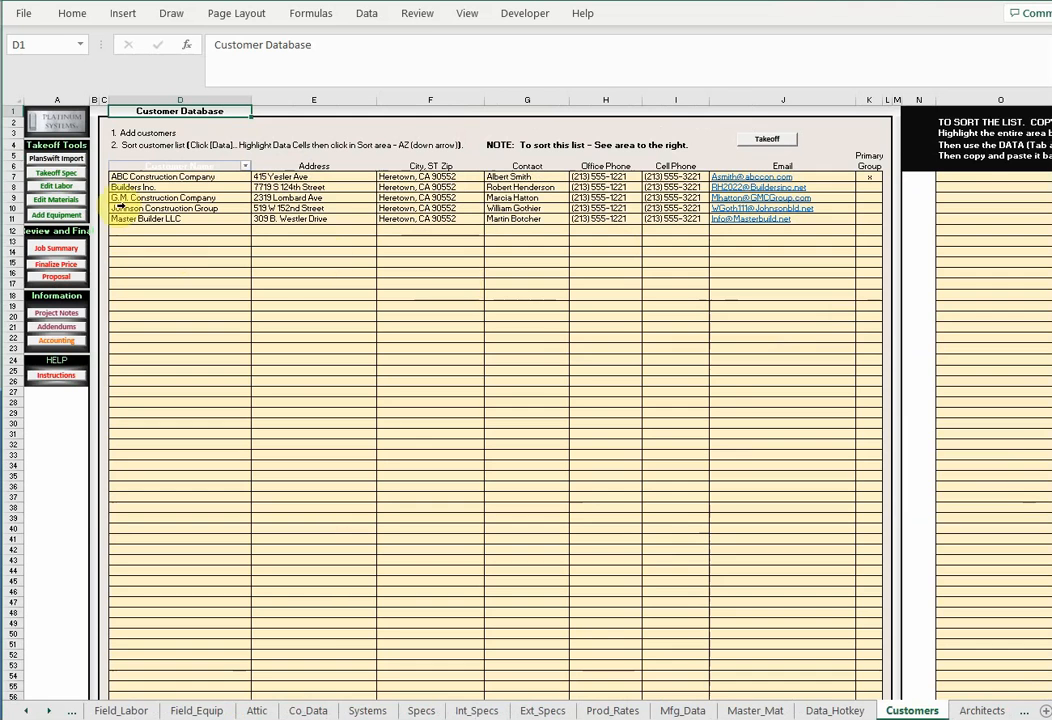
pyautogui.click(55, 172)
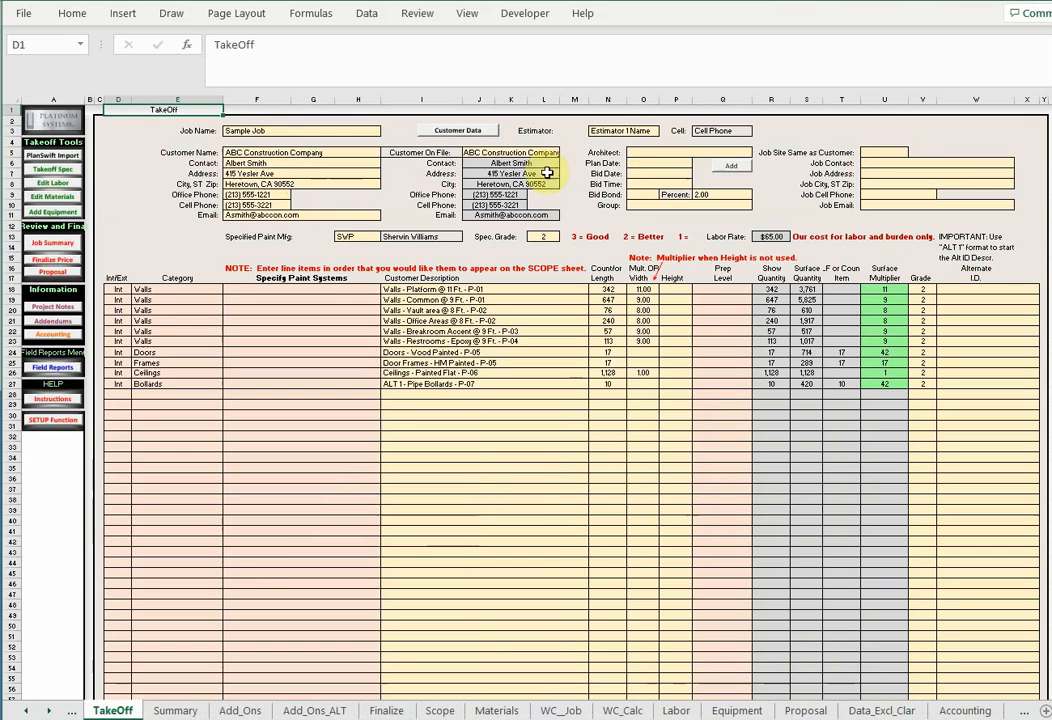
pyautogui.click(672, 152)
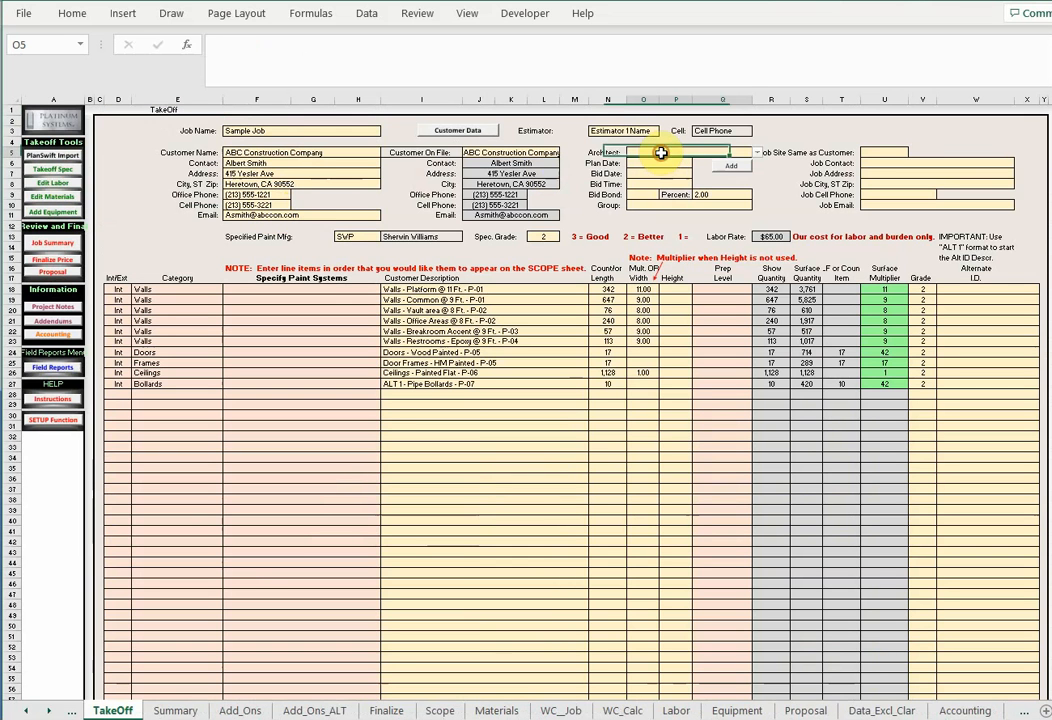
pyautogui.click(757, 153)
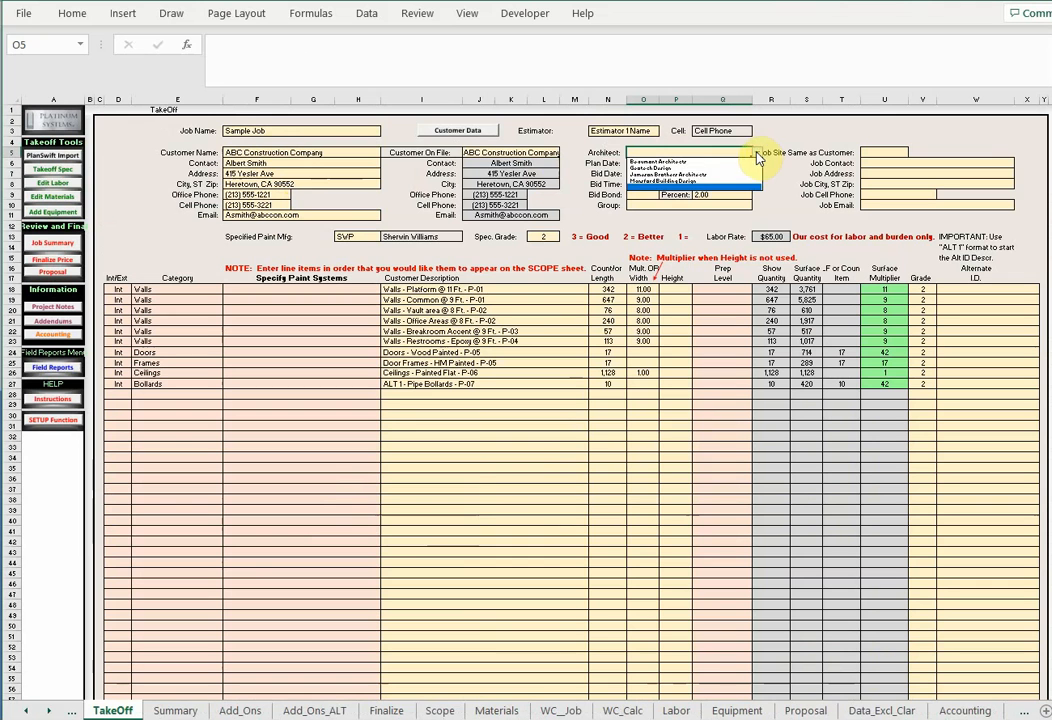
pyautogui.click(674, 161)
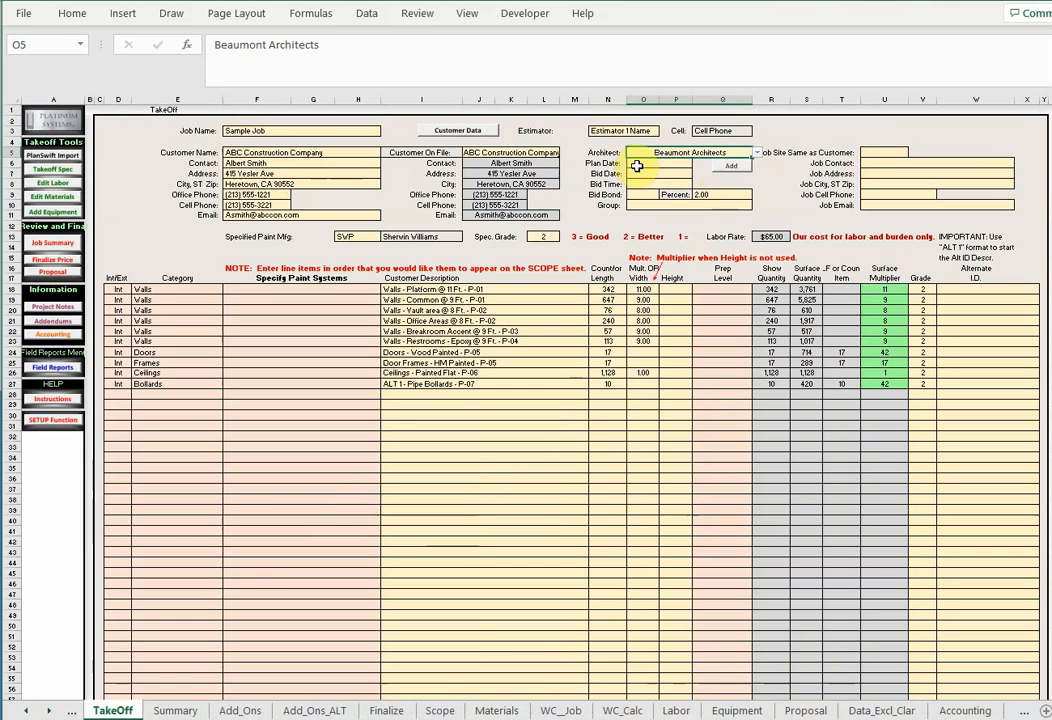
# Review the plan date, bid date, bid time, bid bond, percent and group fields and the imported line items' customer descriptions.
pyautogui.click(637, 166)
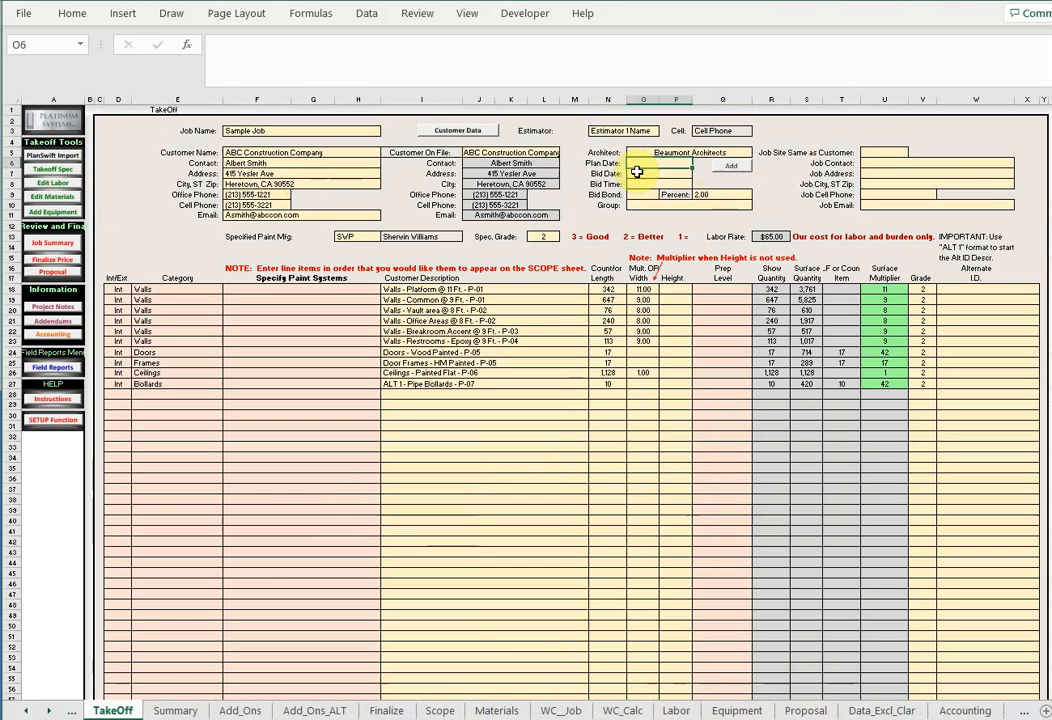
pyautogui.click(638, 177)
pyautogui.click(637, 184)
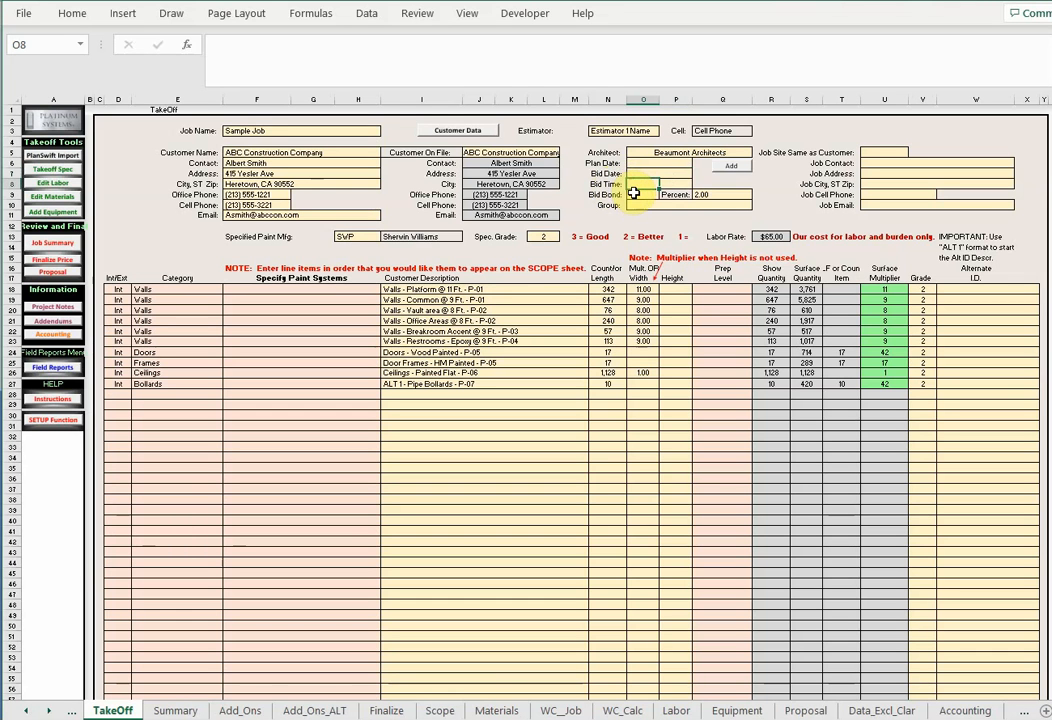
pyautogui.click(643, 195)
pyautogui.click(707, 195)
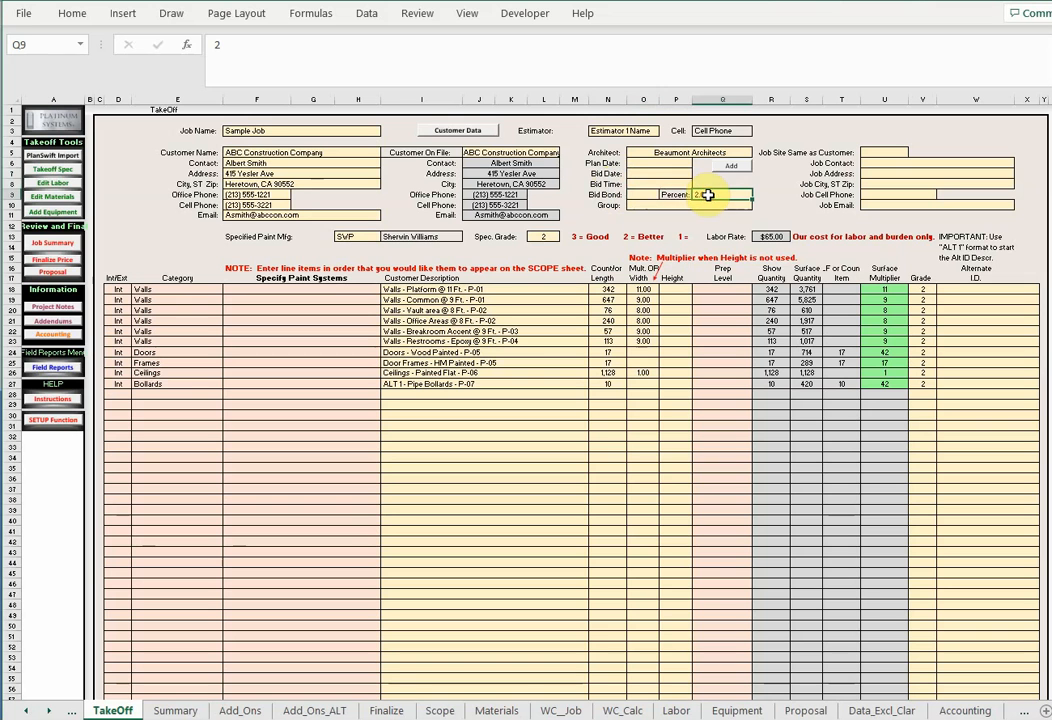
pyautogui.click(646, 205)
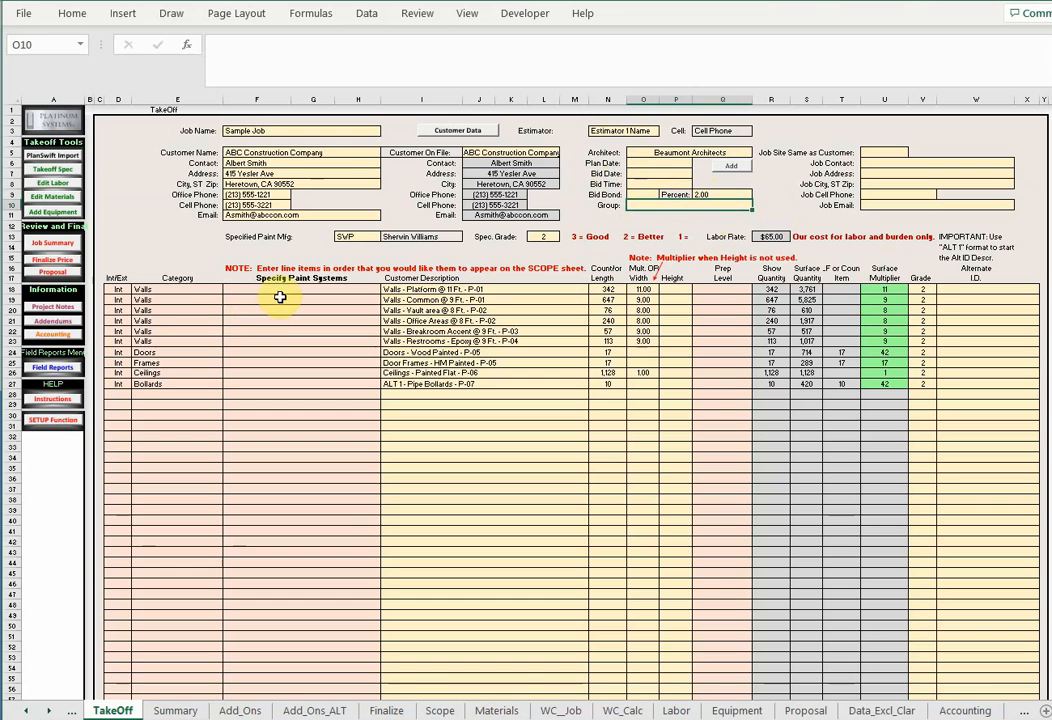
pyautogui.moveTo(280, 297); pyautogui.dragTo(274, 376)
pyautogui.click(440, 291)
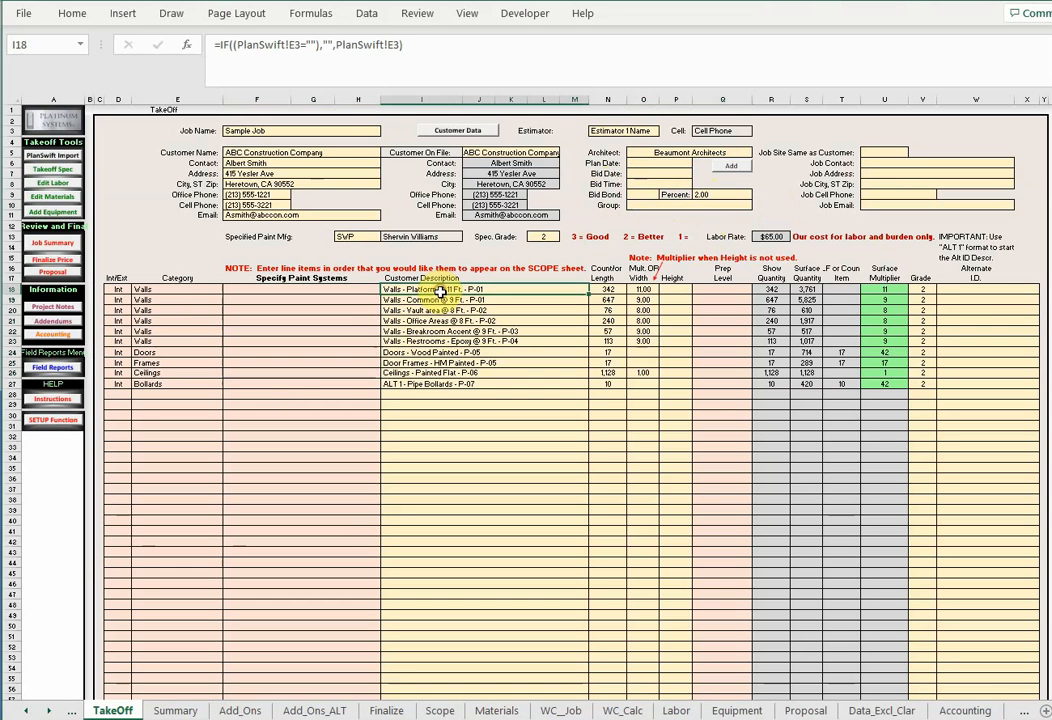
pyautogui.moveTo(440, 291); pyautogui.dragTo(440, 386)
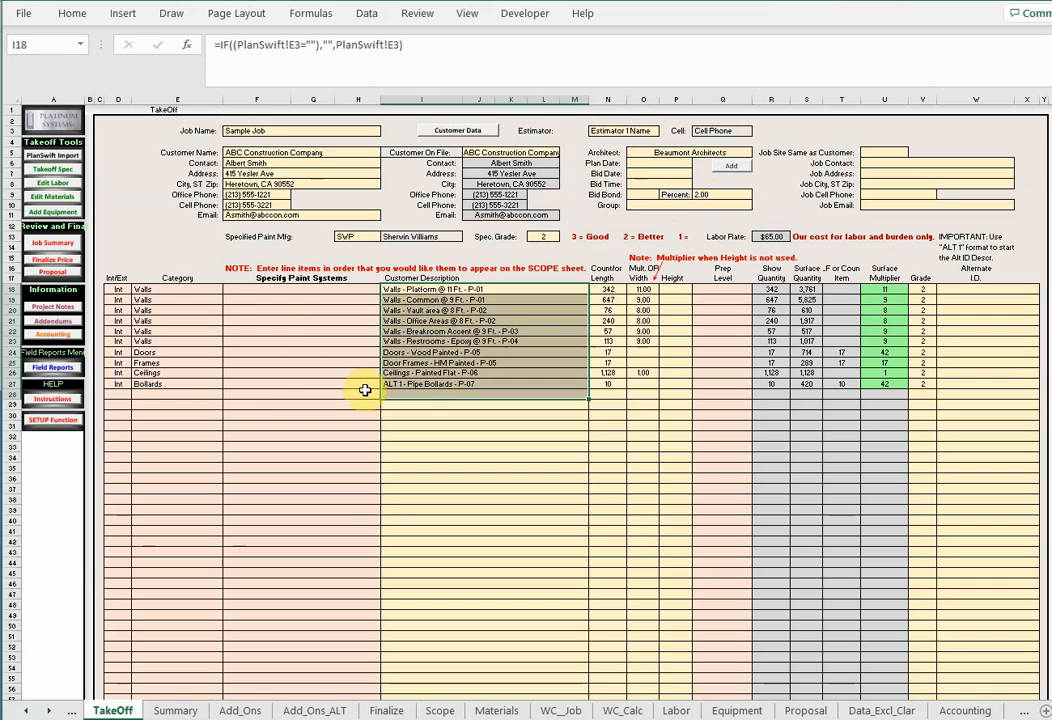
# Set the paint system of the Walls - Platform @ 11 Ft. - P-01 line to "1 coat Primer, 2 coats Eggshell Latex".
pyautogui.press('Left')
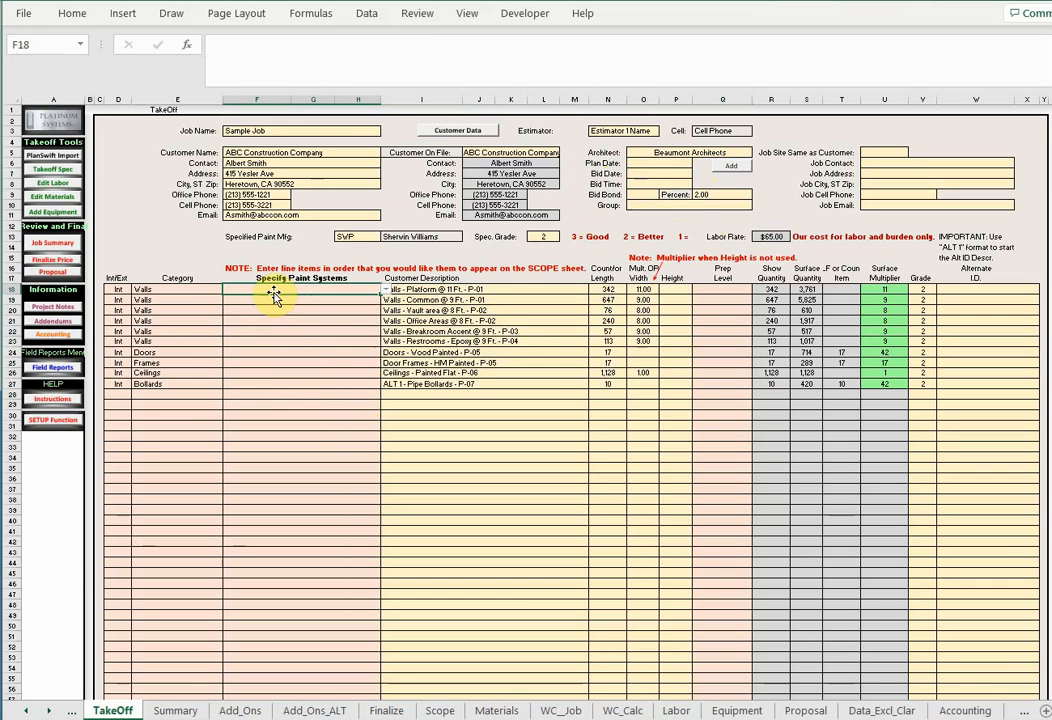
pyautogui.click(385, 290)
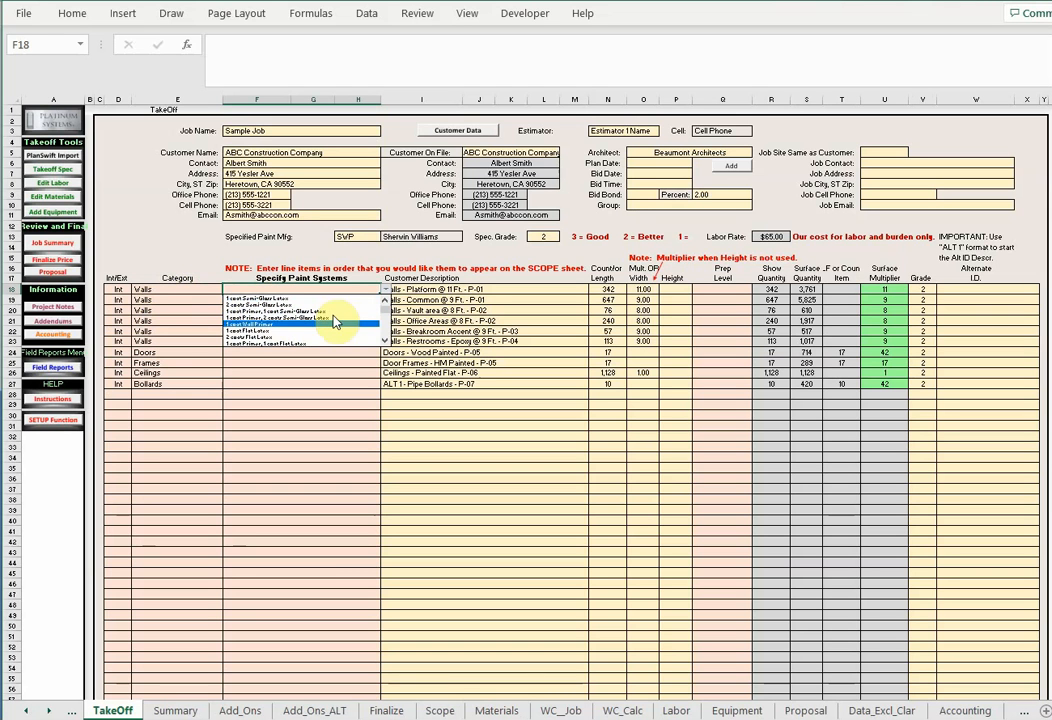
pyautogui.click(385, 341)
pyautogui.scroll(-3, 380, 333)
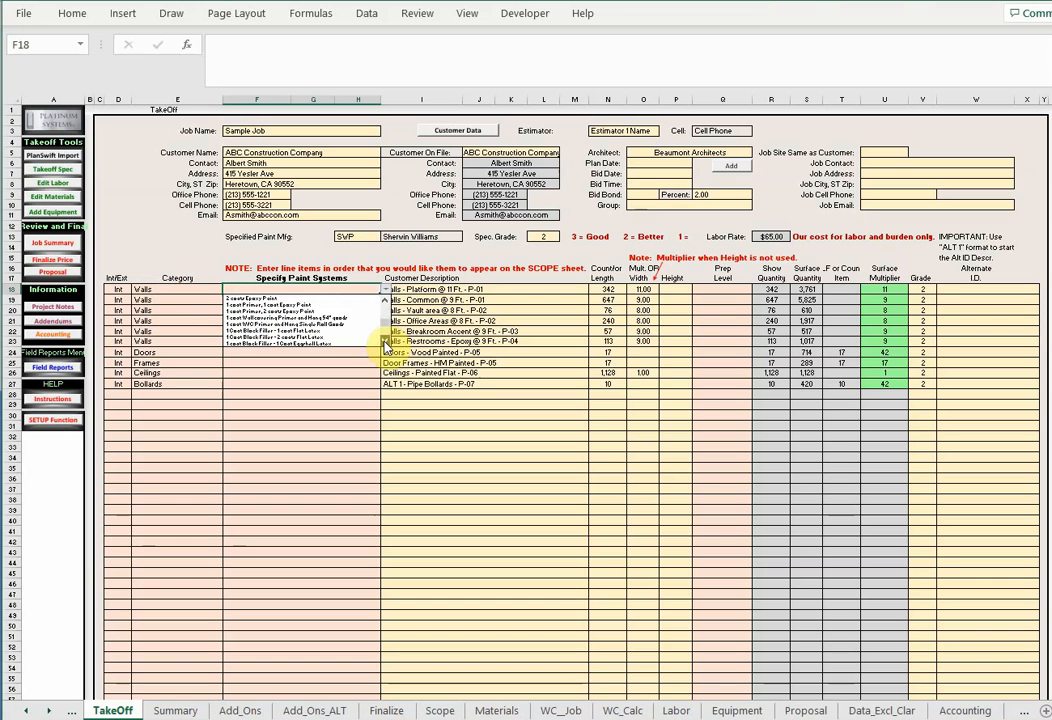
pyautogui.scroll(3, 383, 300)
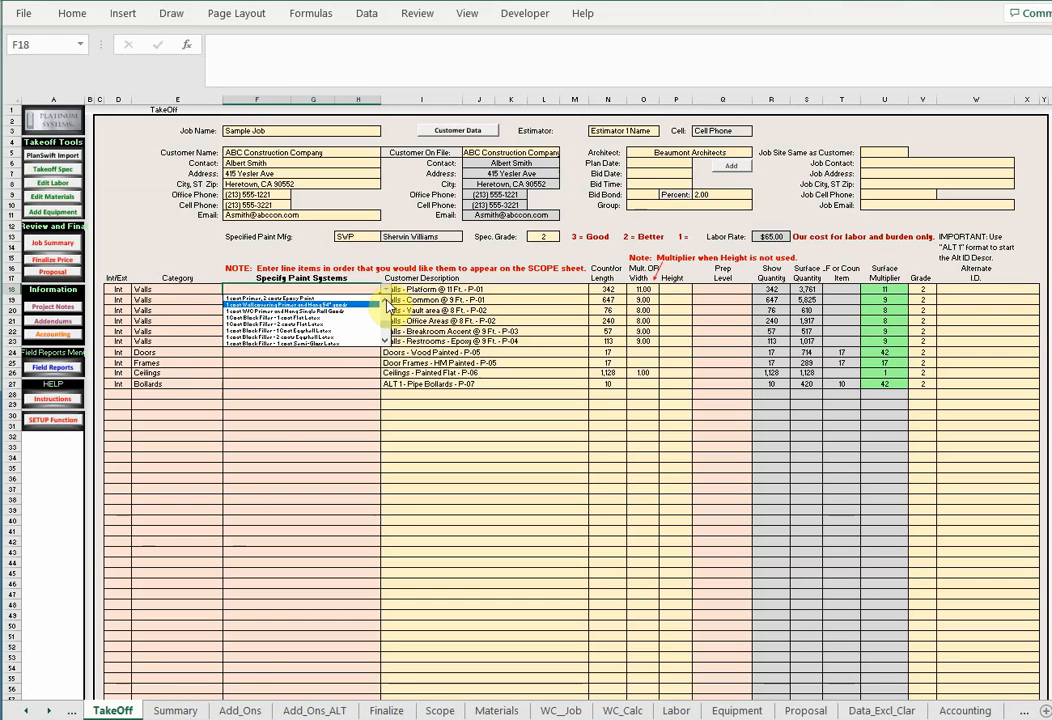
pyautogui.scroll(2, 388, 310)
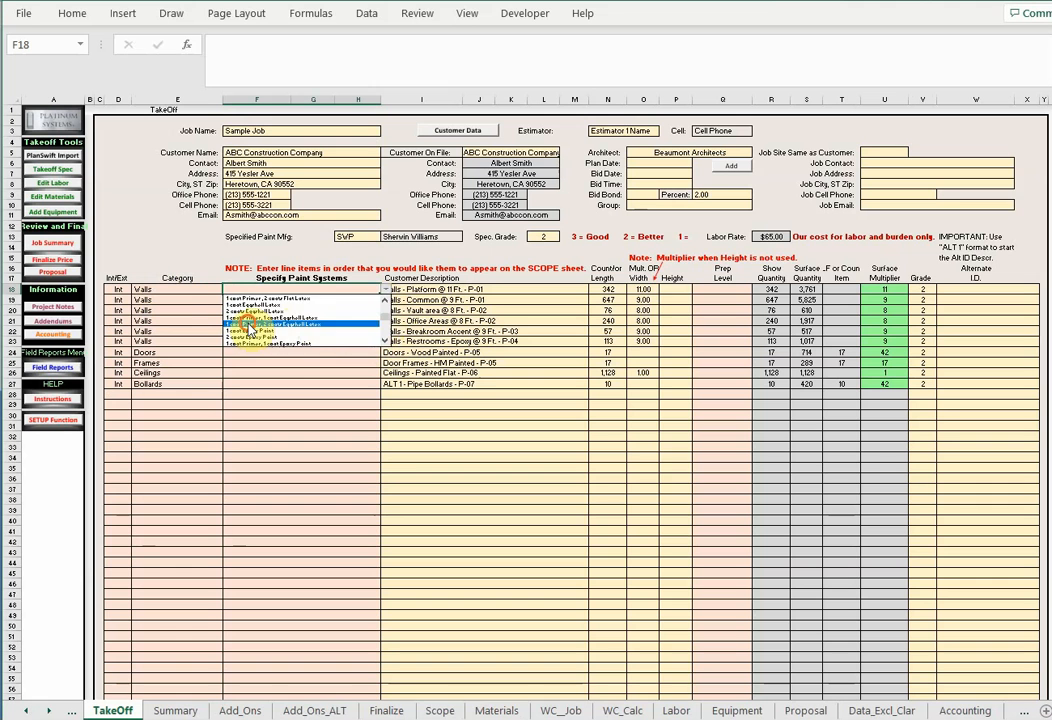
pyautogui.click(250, 325)
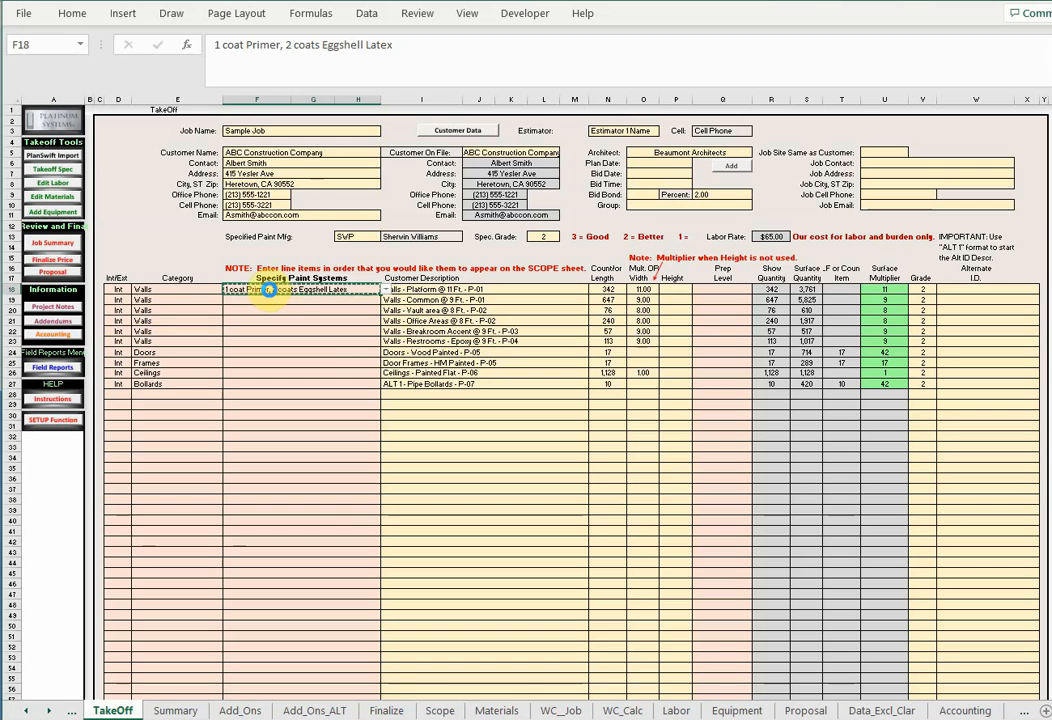
# Copy the eggshell paint system to the Common through Breakroom Accent wall lines and set the Restrooms line to "1 coat Primer, 2 coats Epoxy Paint".
pyautogui.moveTo(262, 303); pyautogui.dragTo(264, 335)
pyautogui.write('1 coat Primer, 2 coats Eggshell Latex 1 coat Primer, 2 coats Eggshell Latex 1 coat Primer, 2 coats Eggshell Latex 1 coat Primer, 2 coats Eggshell Latex')
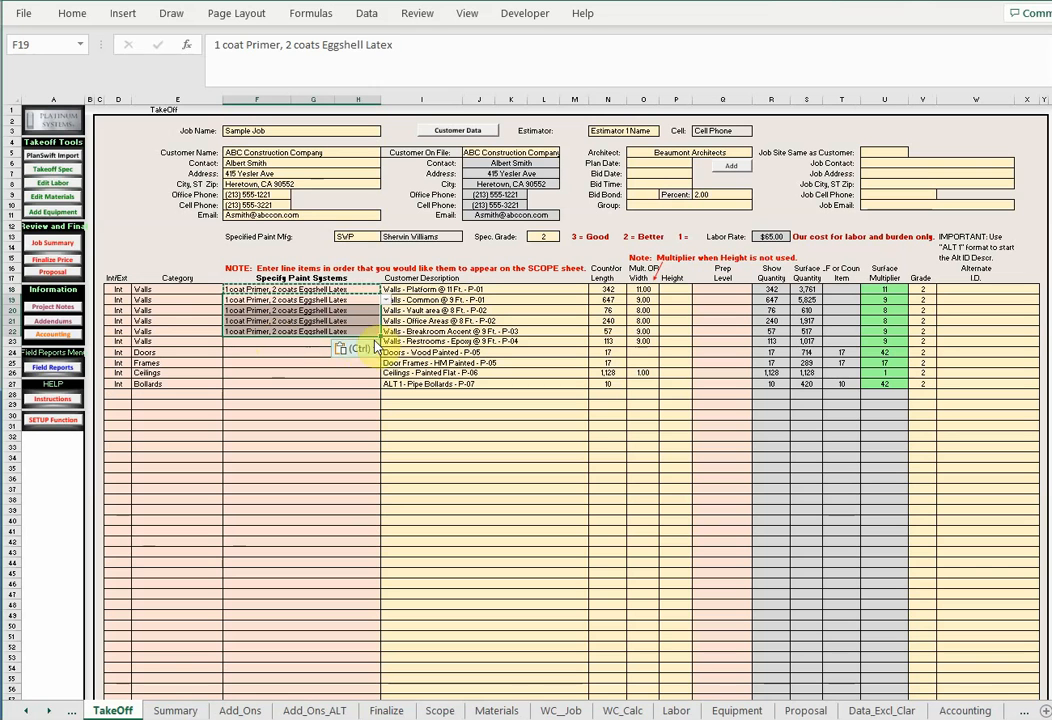
pyautogui.click(407, 341)
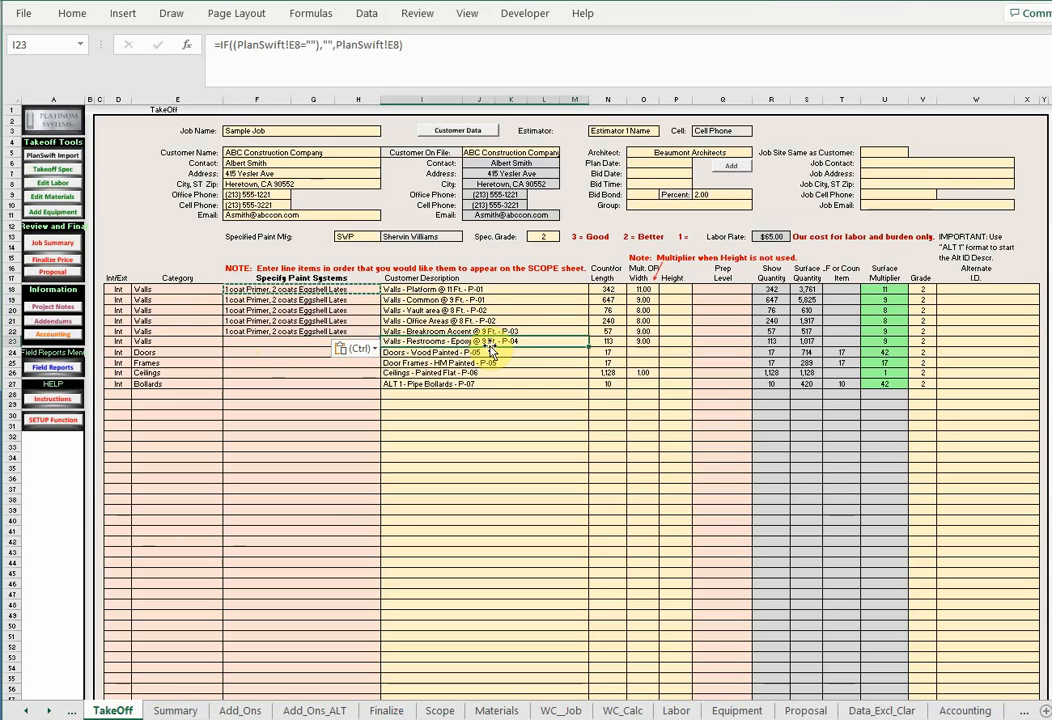
pyautogui.click(288, 344)
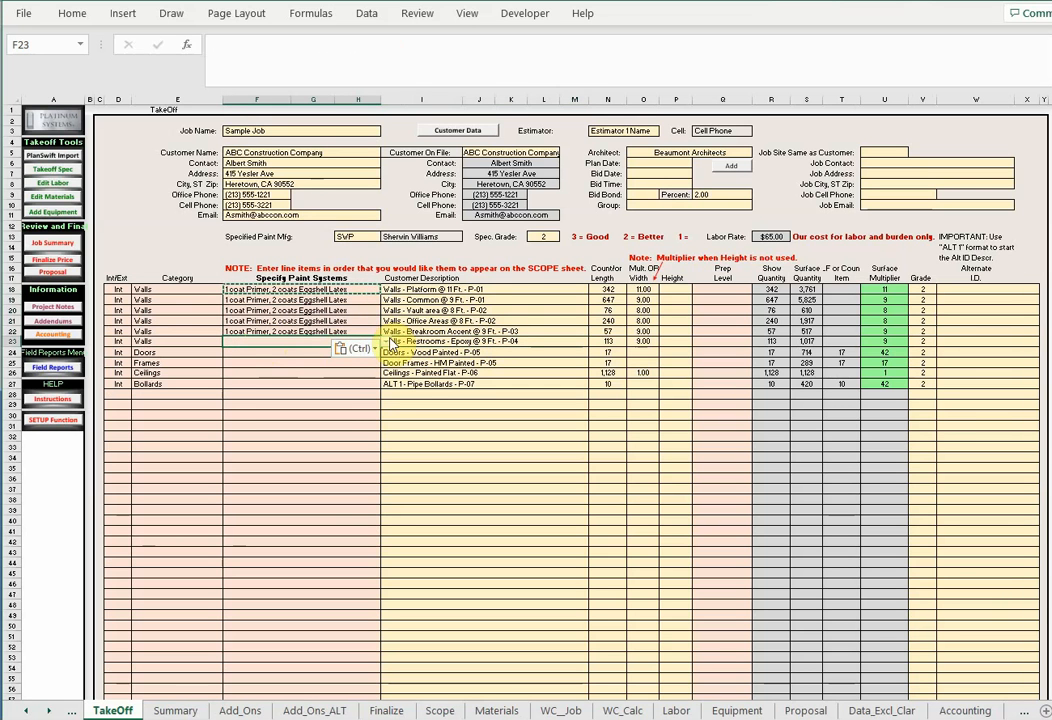
pyautogui.click(386, 343)
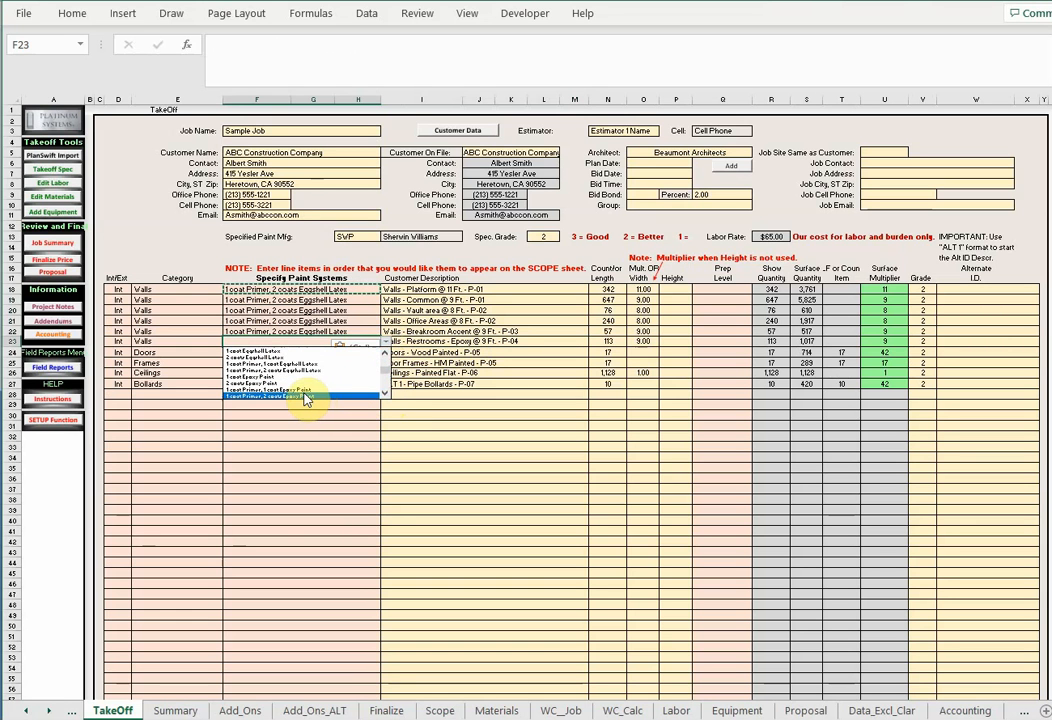
pyautogui.click(355, 391)
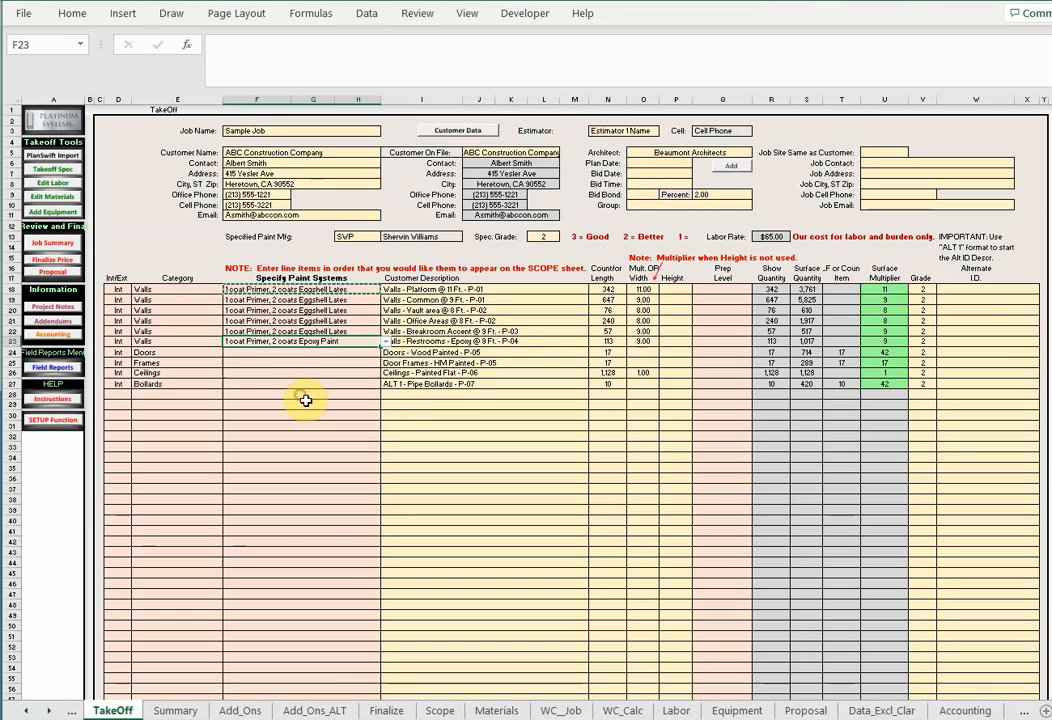
# Set the paint system of the Doors and Frames lines to "2 coats Semi-Gloss Latex".
pyautogui.click(281, 353)
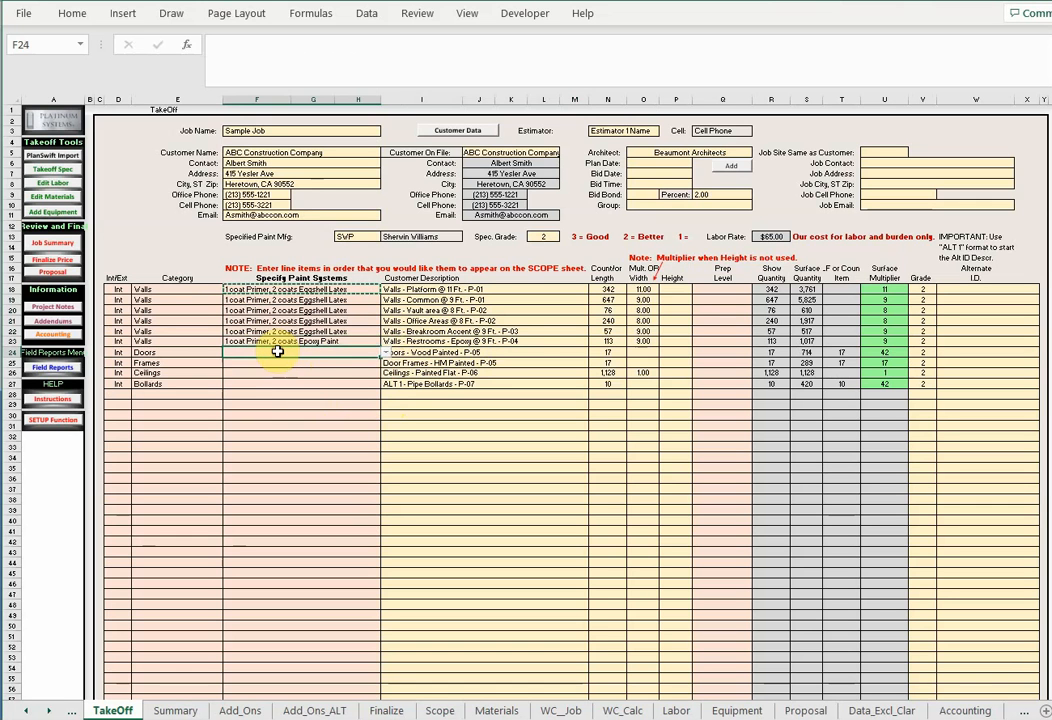
pyautogui.click(386, 355)
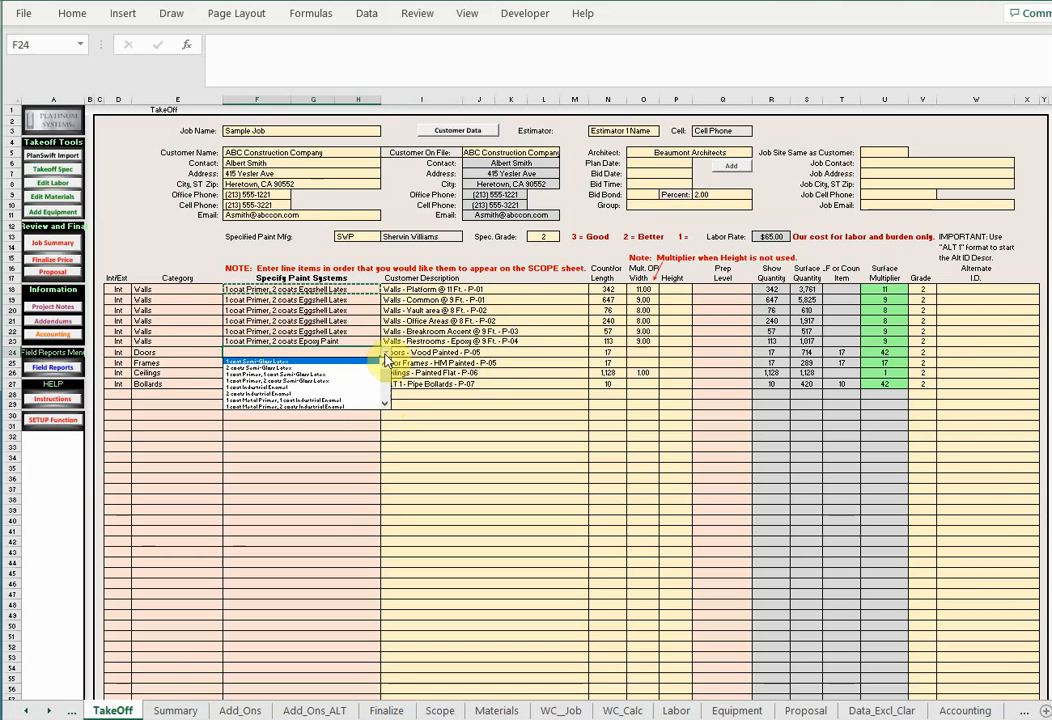
pyautogui.click(287, 369)
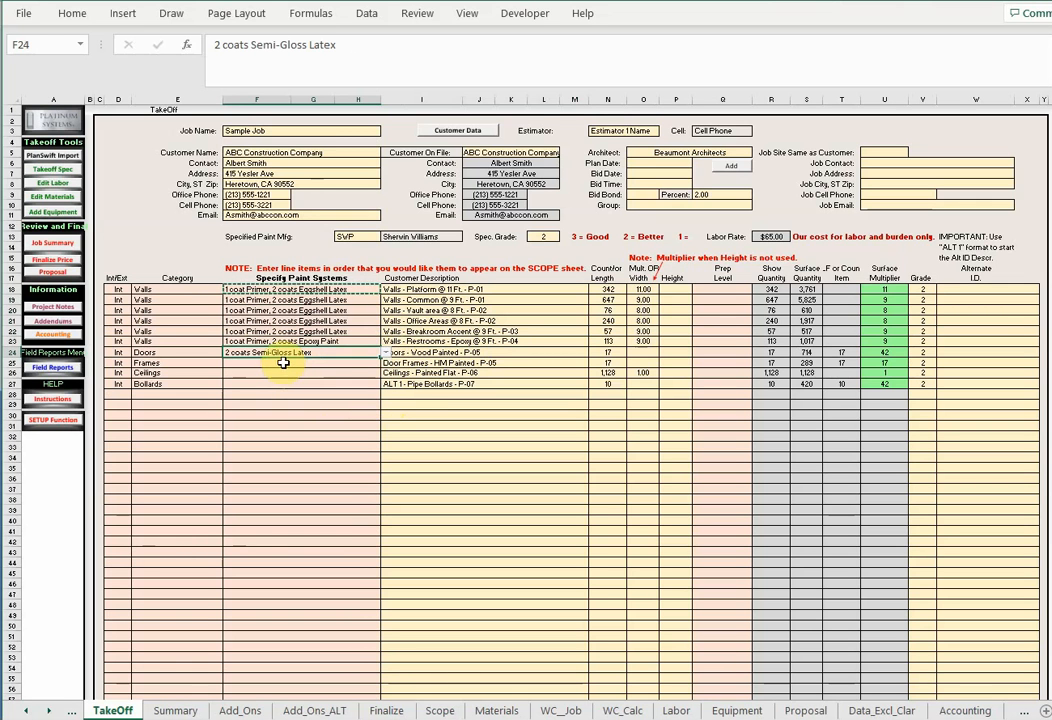
pyautogui.hotkey('ctrl', 'c')
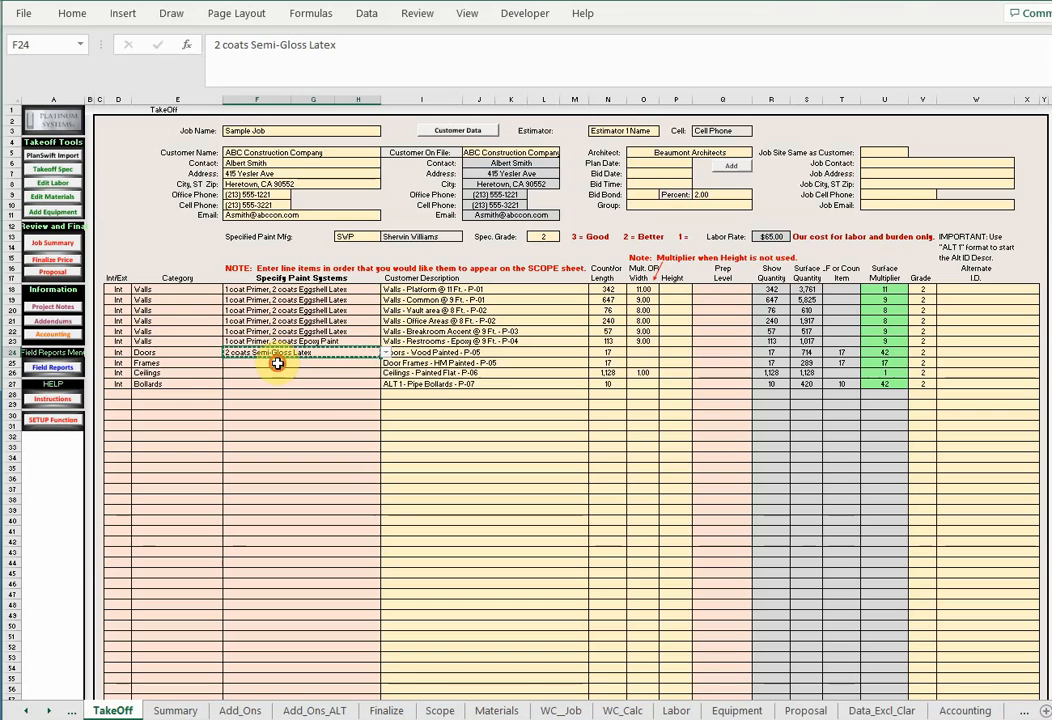
pyautogui.click(277, 365)
pyautogui.hotkey('ctrl', 'v')
# Set the Ceilings line's paint system to "2 coats Flat Latex" and the Bollards line's to "2 coats Industrial Enamel".
pyautogui.click(289, 374)
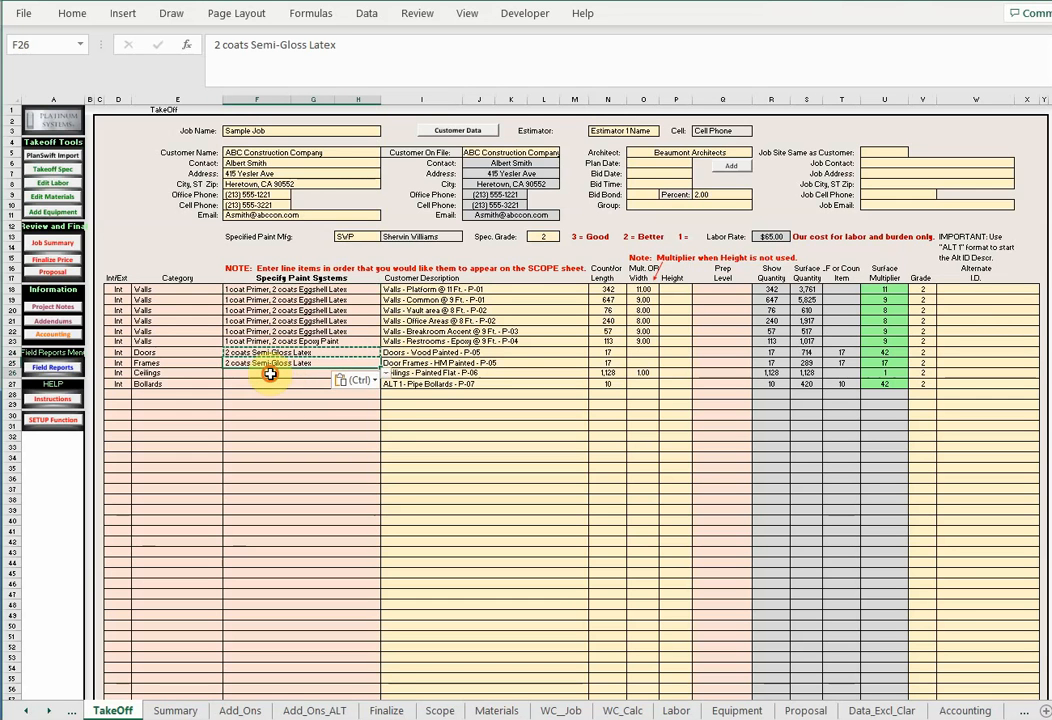
pyautogui.hotkey('alt', 'Down')
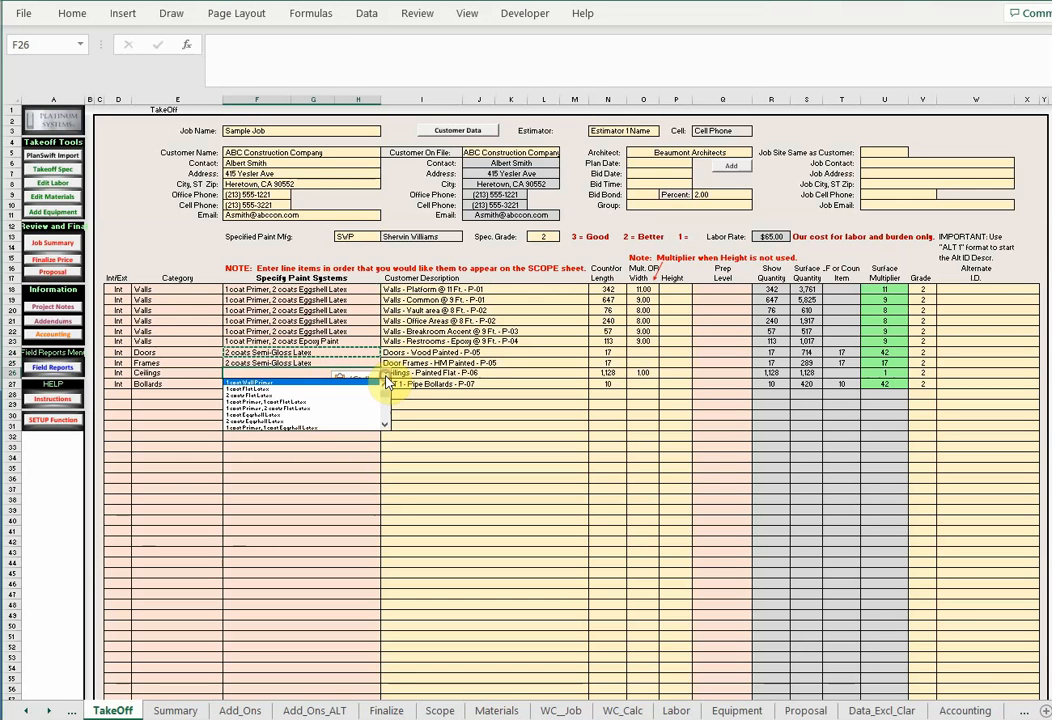
pyautogui.click(276, 395)
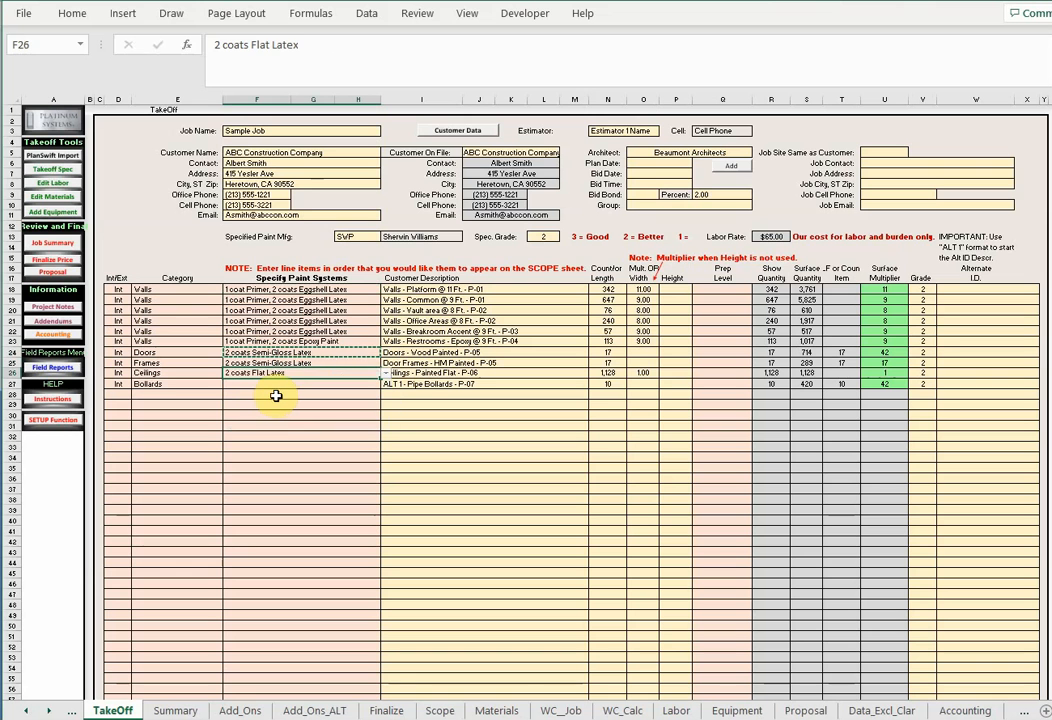
pyautogui.click(254, 387)
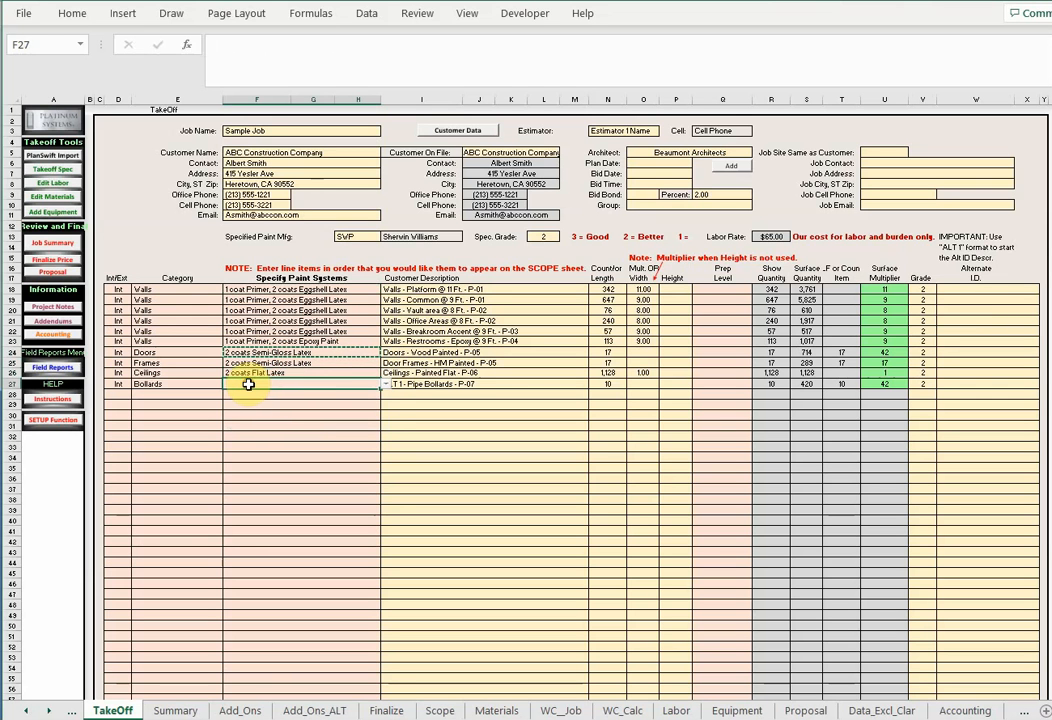
pyautogui.click(385, 384)
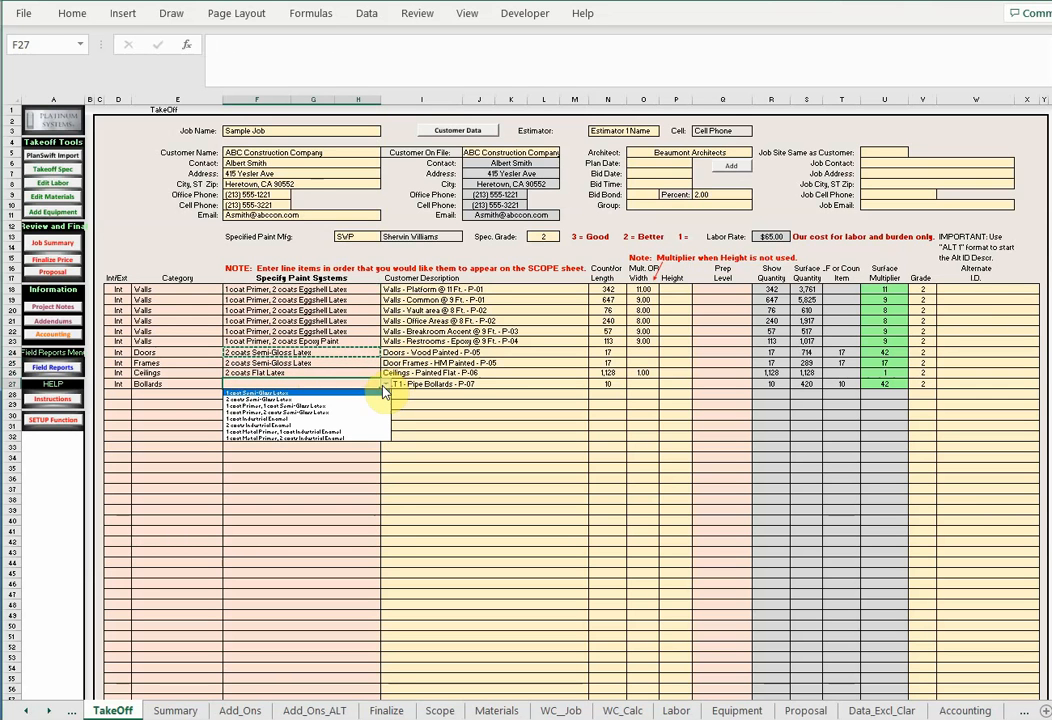
pyautogui.click(275, 424)
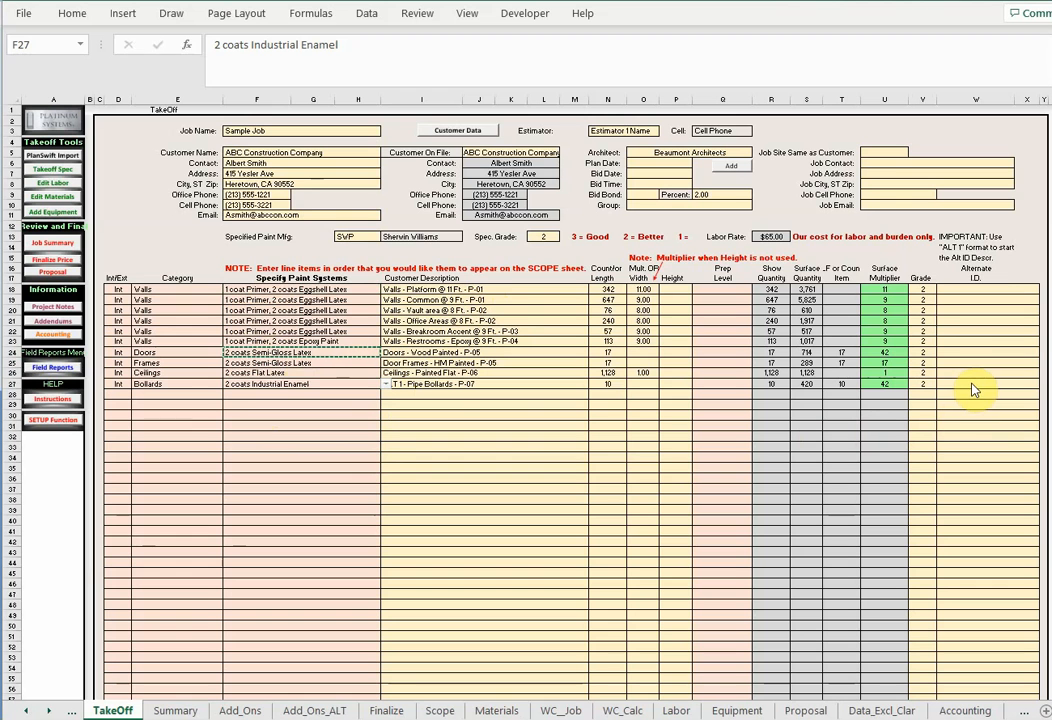
# Enter "ALT 1 - Pipe Bollards" as the alternate I.D. of the Bollards line.
pyautogui.moveTo(978, 289); pyautogui.dragTo(975, 410)
pyautogui.click(944, 384)
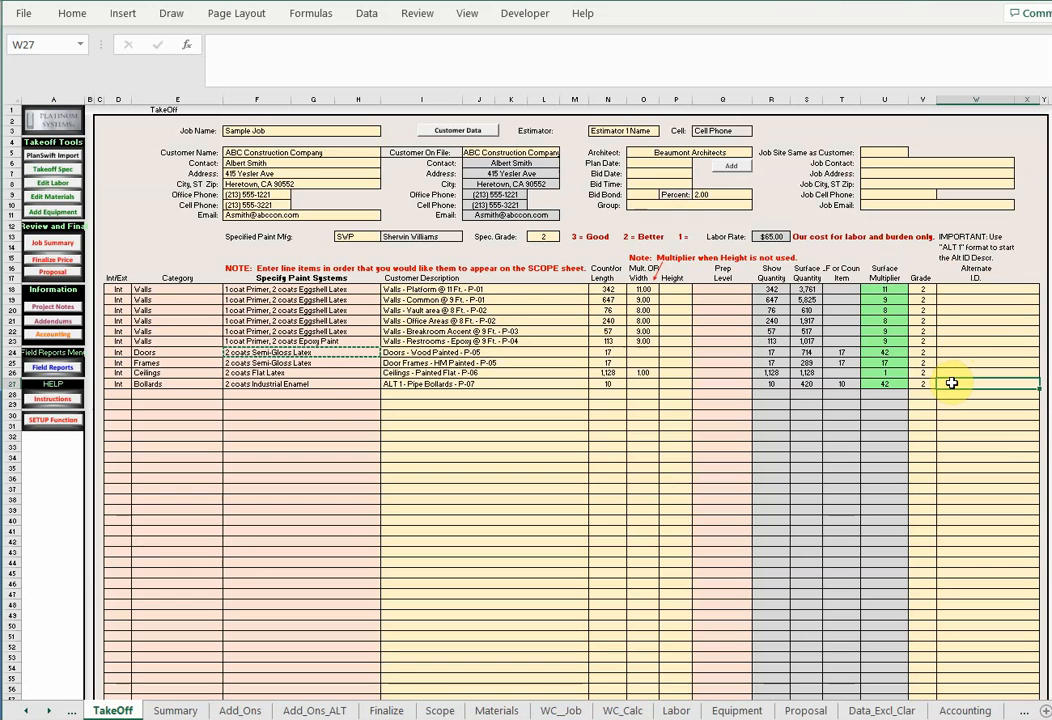
pyautogui.write('ALT')
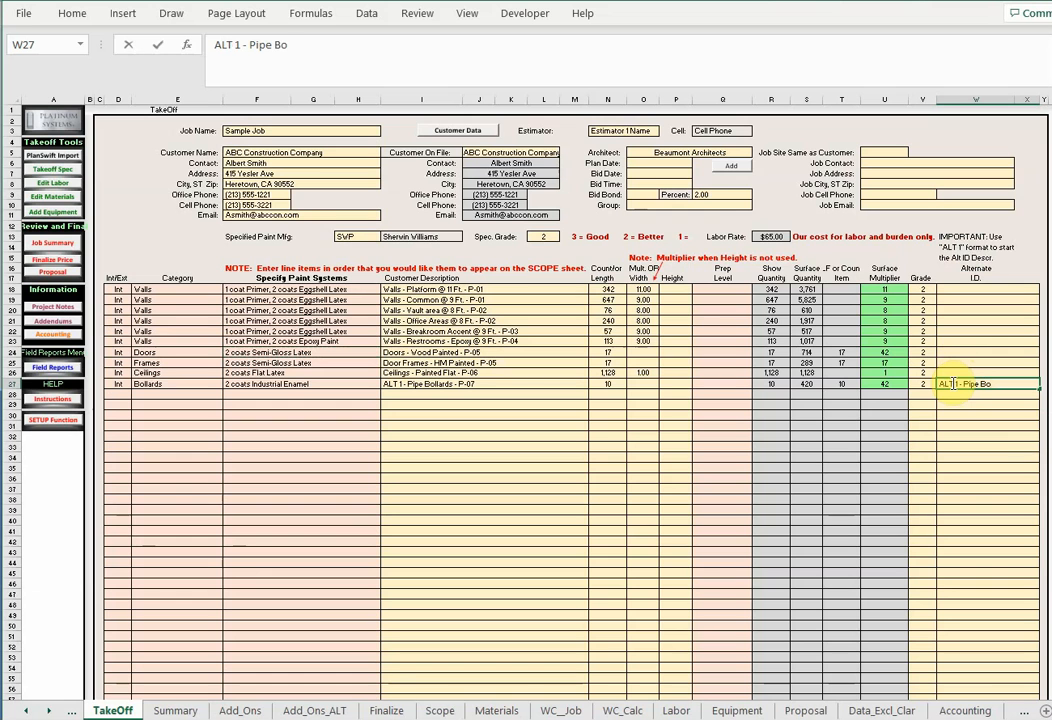
pyautogui.write('1 - Pipe Bollards')
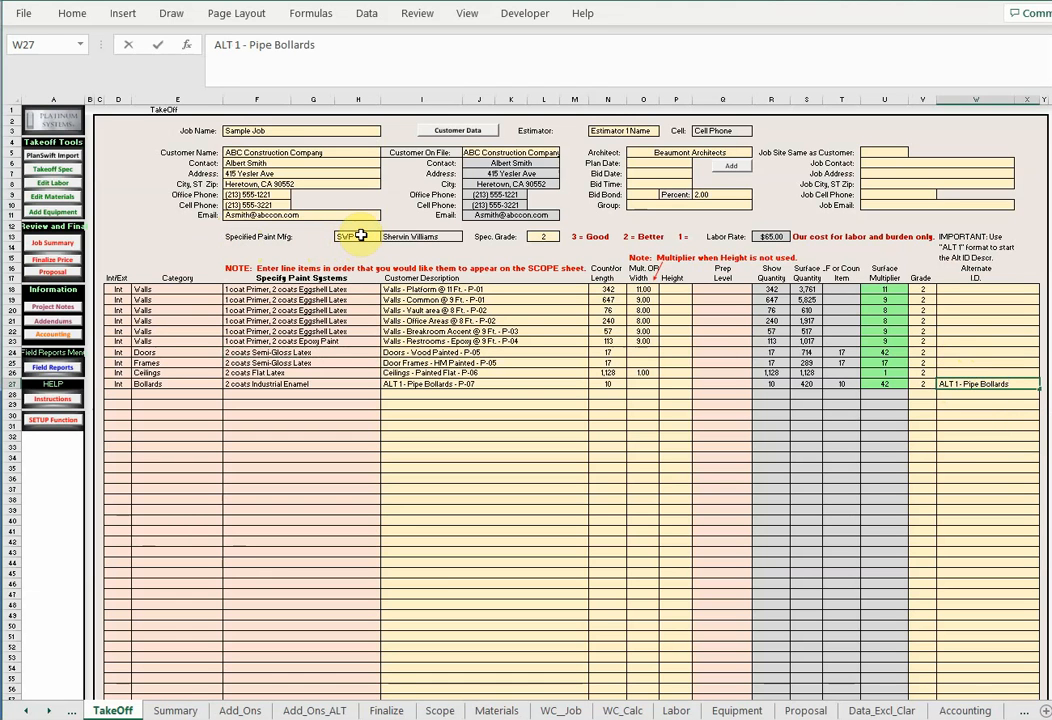
# Review the available specified paint manufacturer codes, the manufacturer name lookup and the specification grade.
pyautogui.click(360, 236)
pyautogui.click(386, 236)
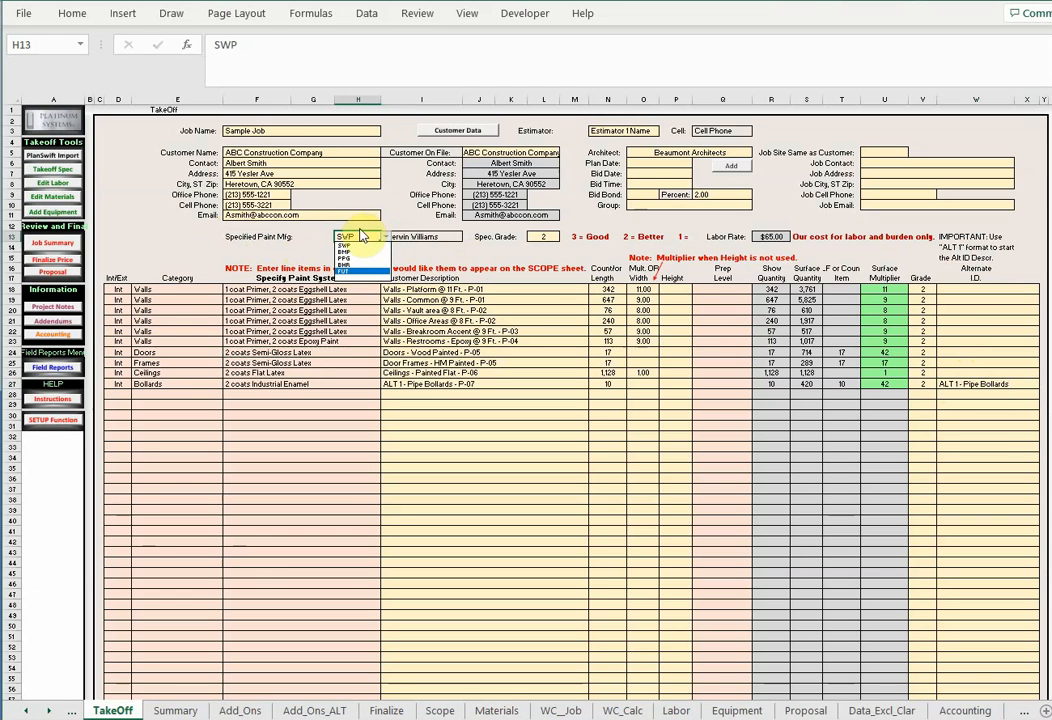
pyautogui.click(430, 237)
pyautogui.click(429, 236)
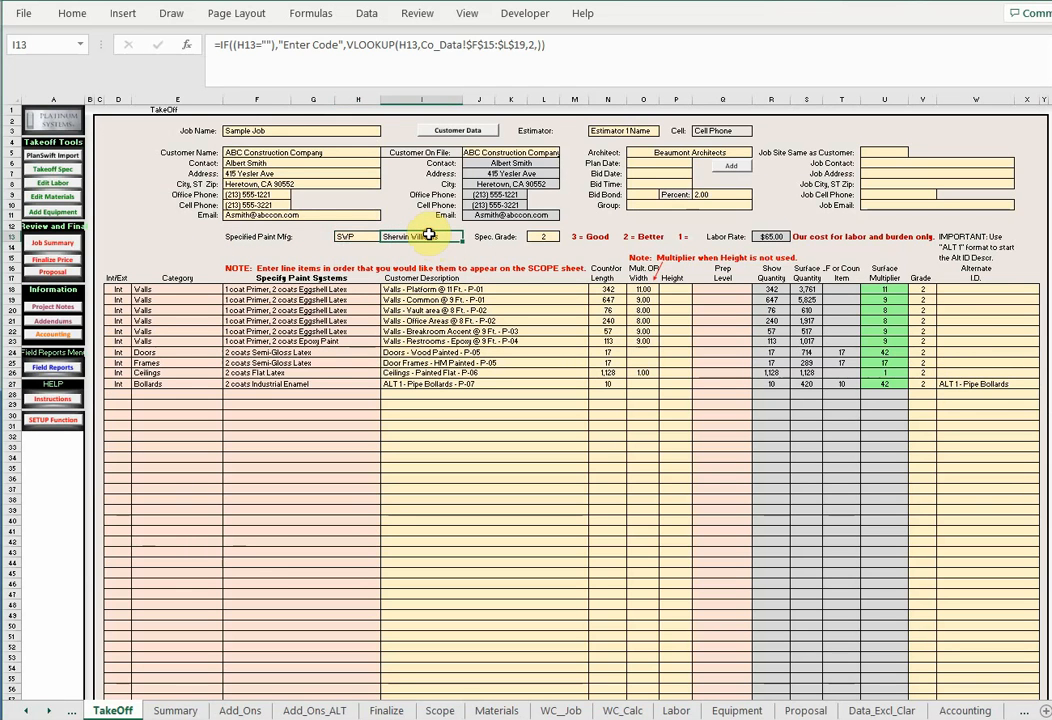
pyautogui.click(486, 236)
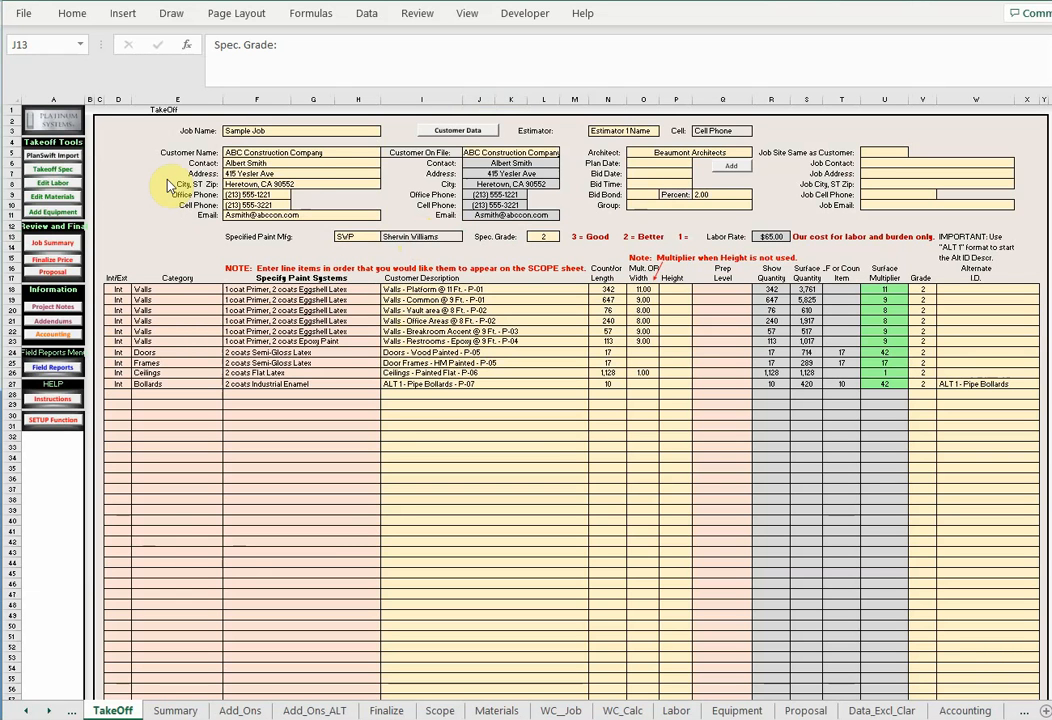
# Open the labor editing sheet and examine the default production rate and the Walls - Platform line's prime, finish and base hours.
pyautogui.click(66, 169)
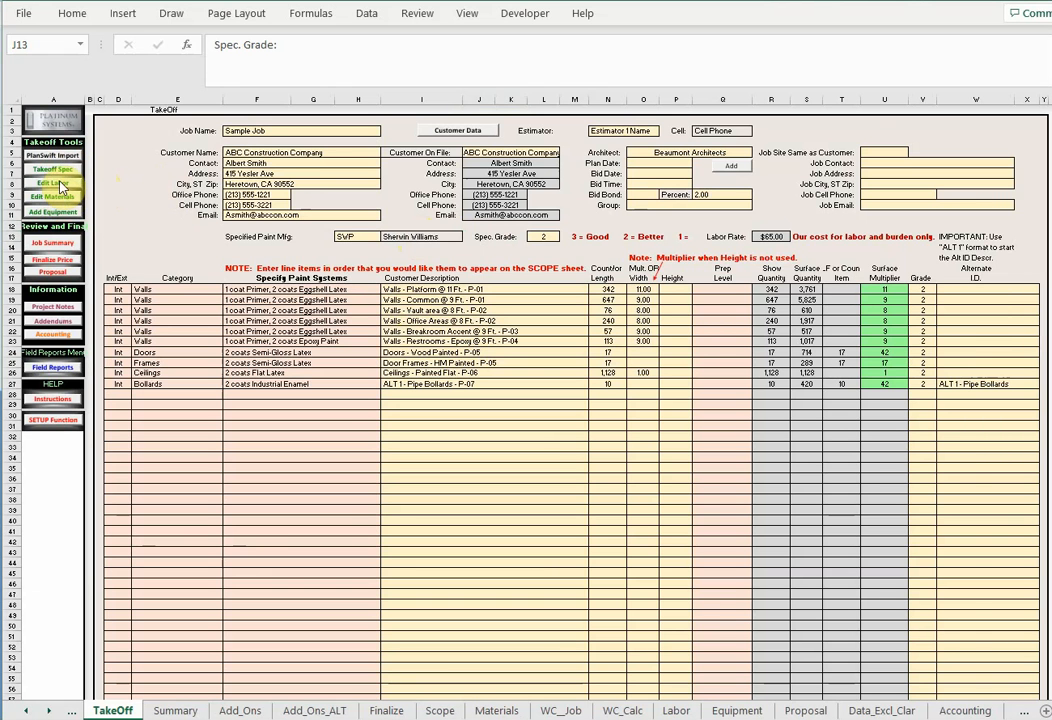
pyautogui.click(59, 184)
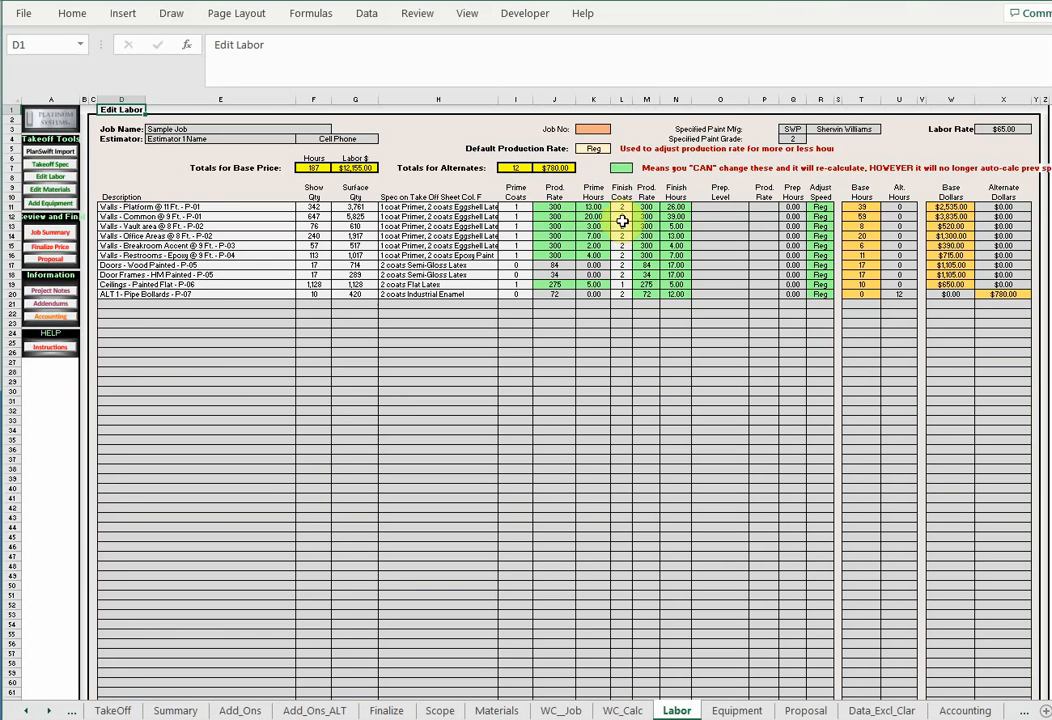
pyautogui.click(594, 150)
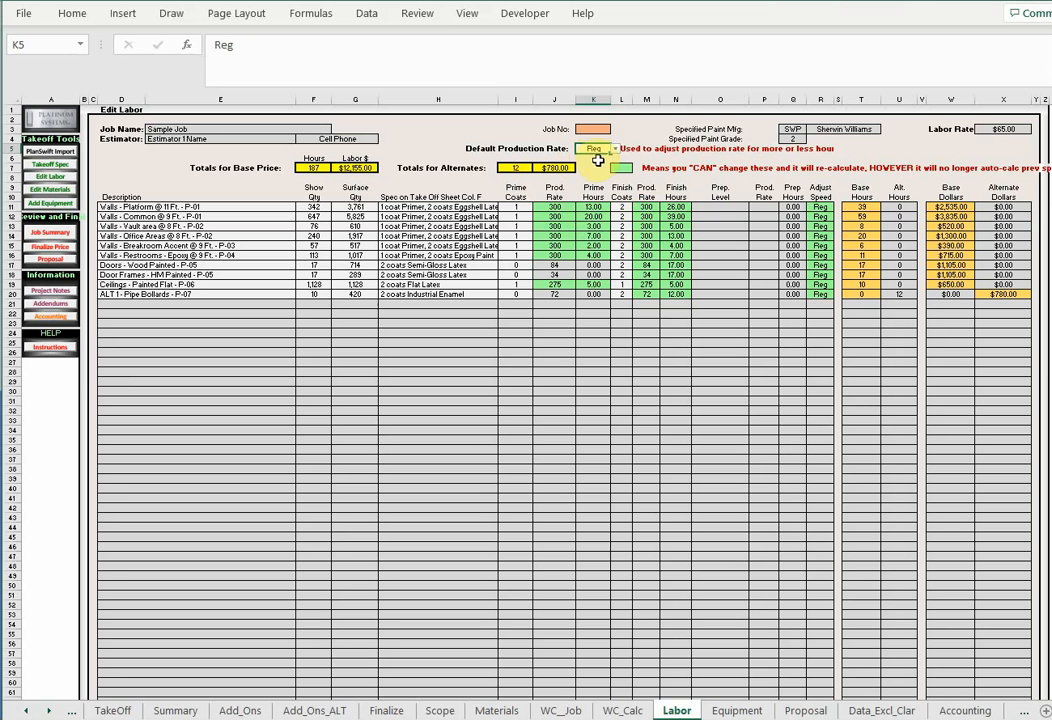
pyautogui.click(590, 206)
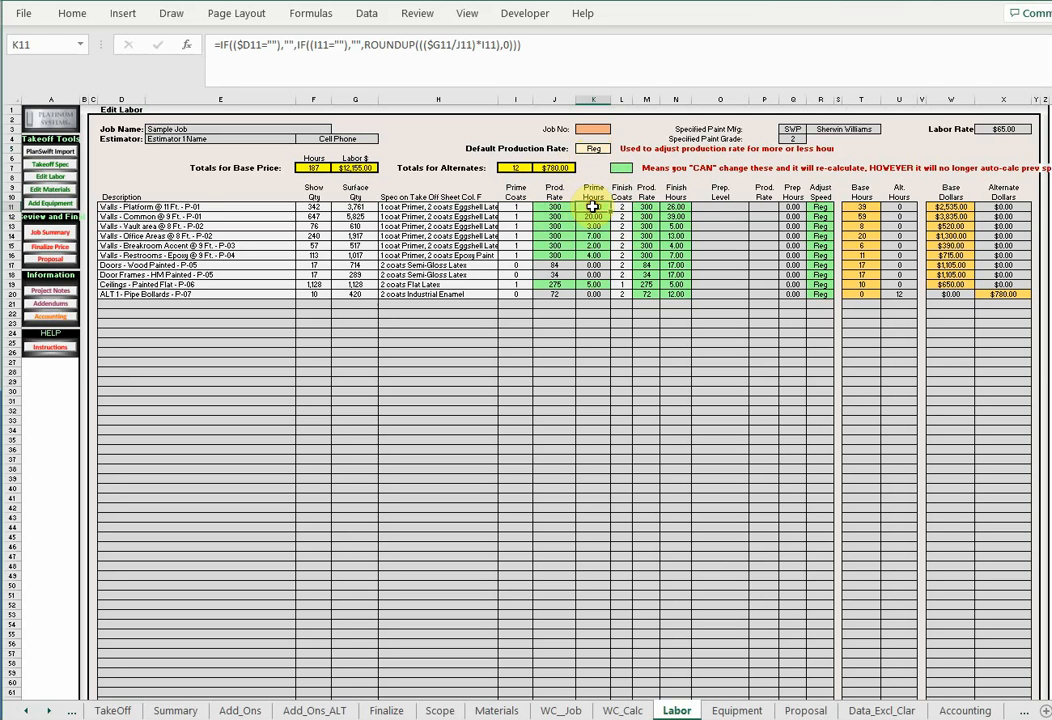
pyautogui.click(668, 207)
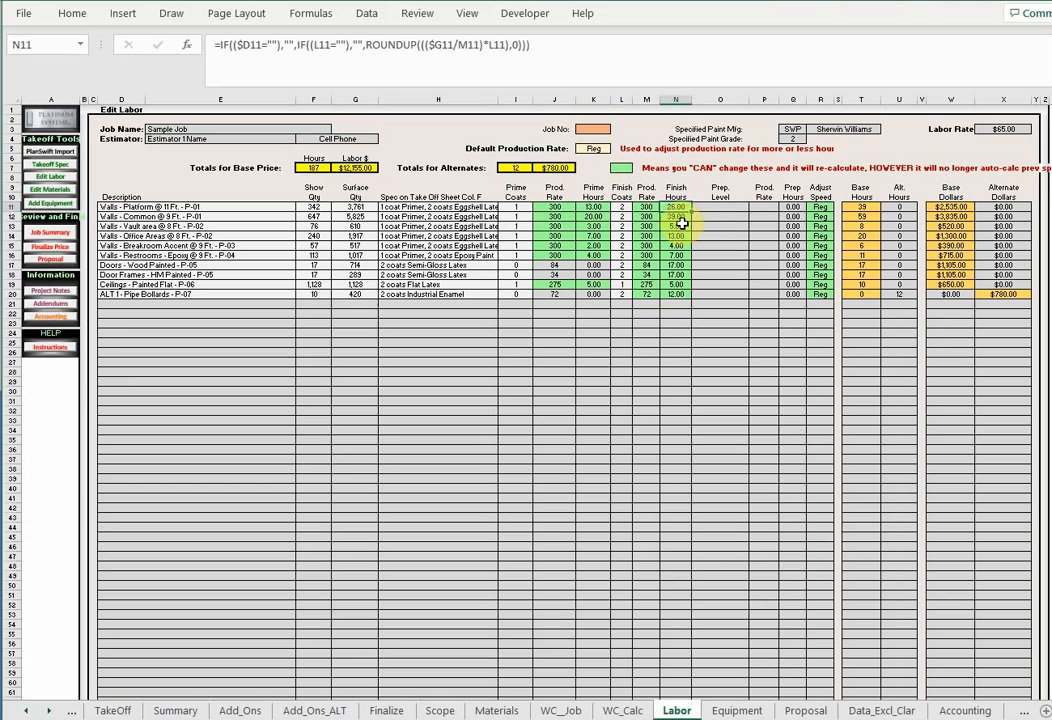
pyautogui.click(861, 206)
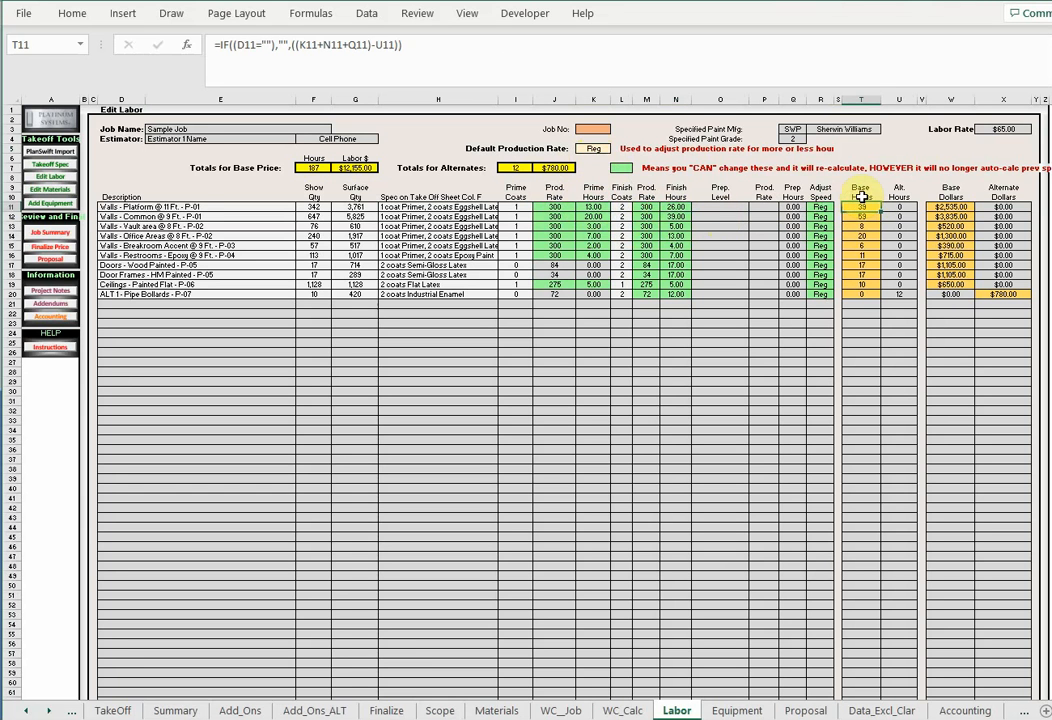
pyautogui.moveTo(861, 193); pyautogui.dragTo(852, 207)
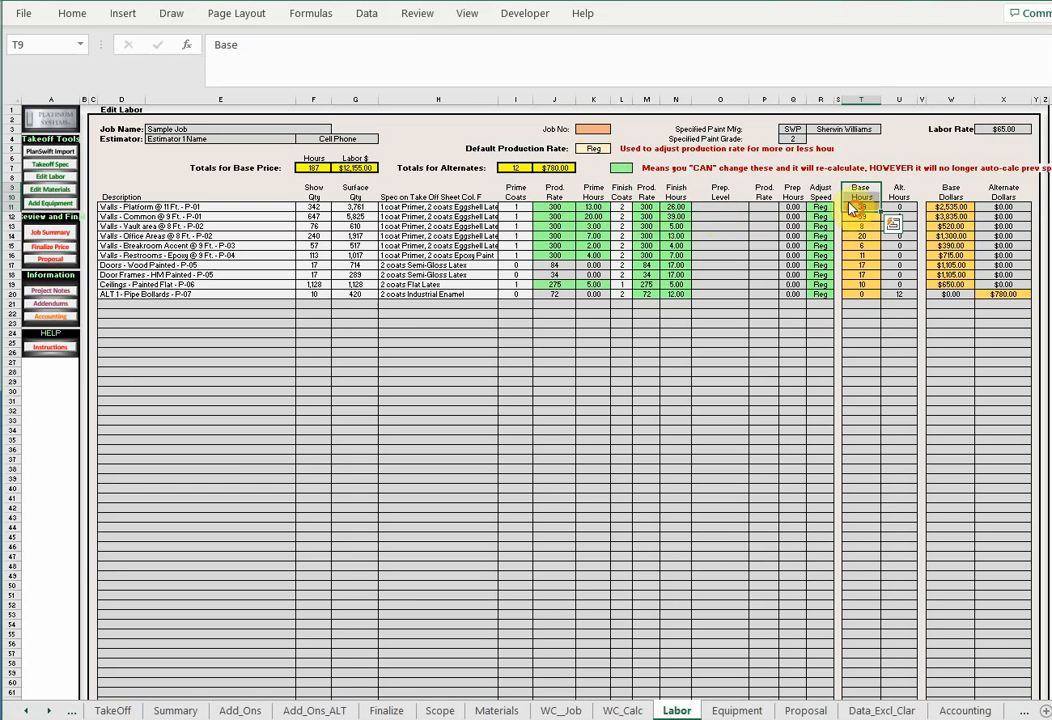
pyautogui.click(859, 208)
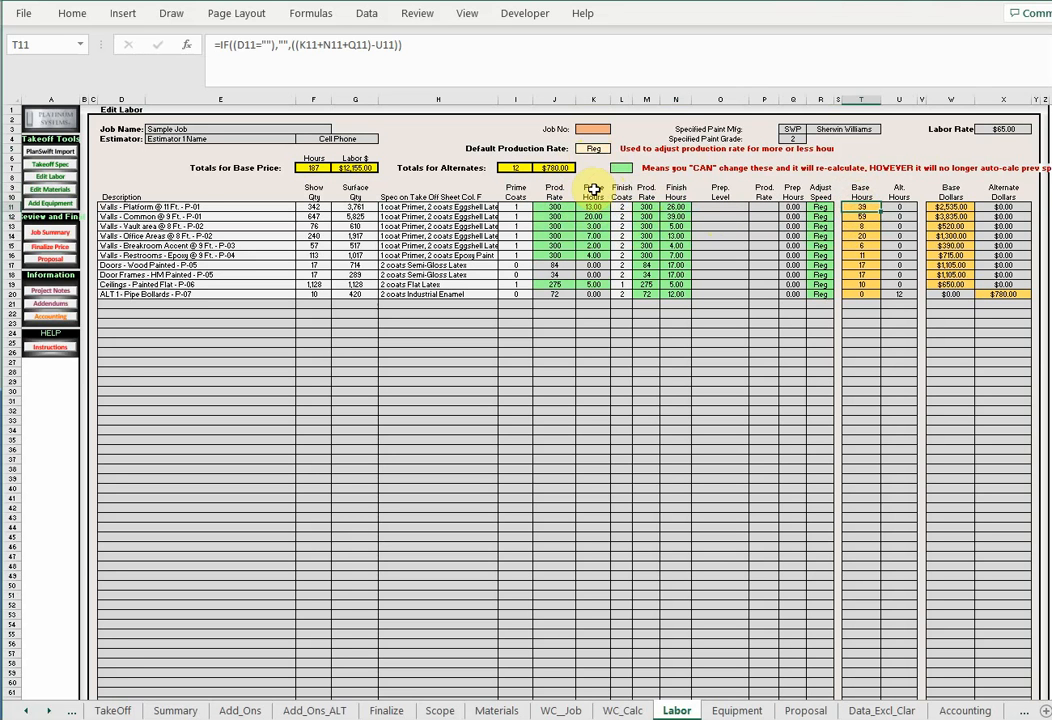
# Set the default production rate to Slow and check the Walls - Platform line's base and finish hours.
pyautogui.click(595, 148)
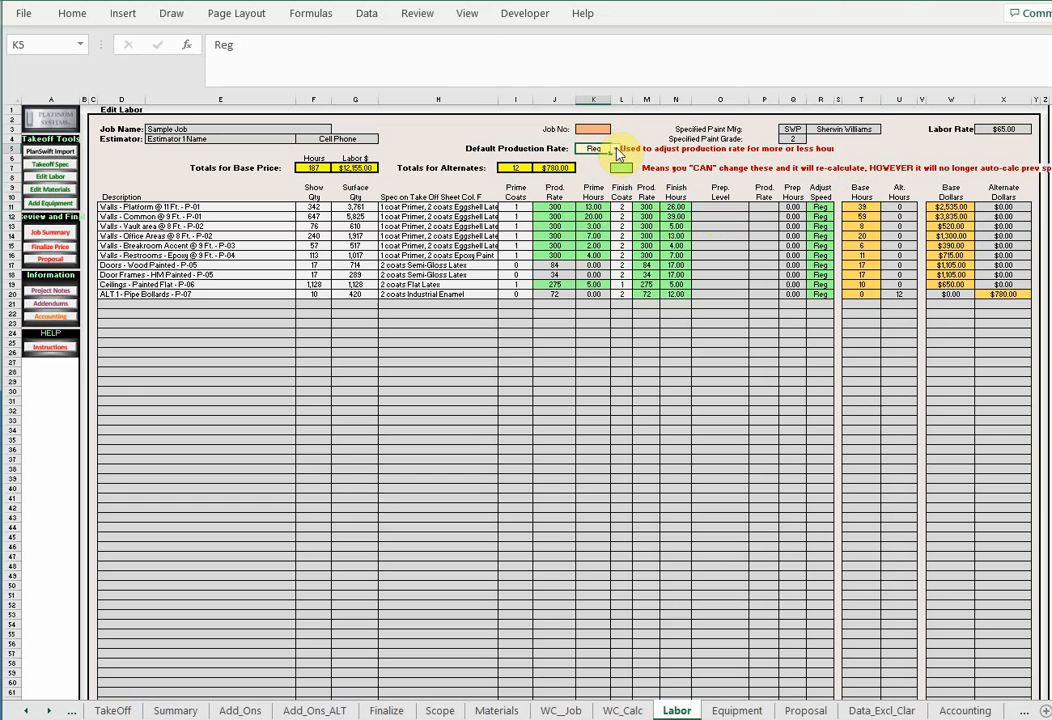
pyautogui.click(615, 149)
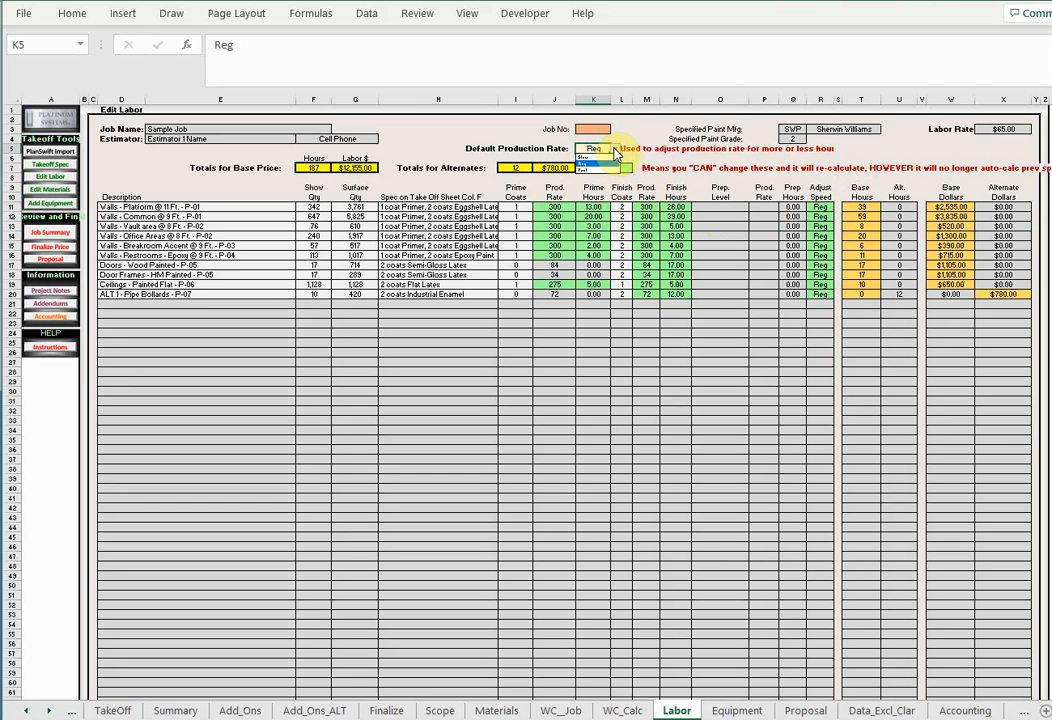
pyautogui.click(600, 157)
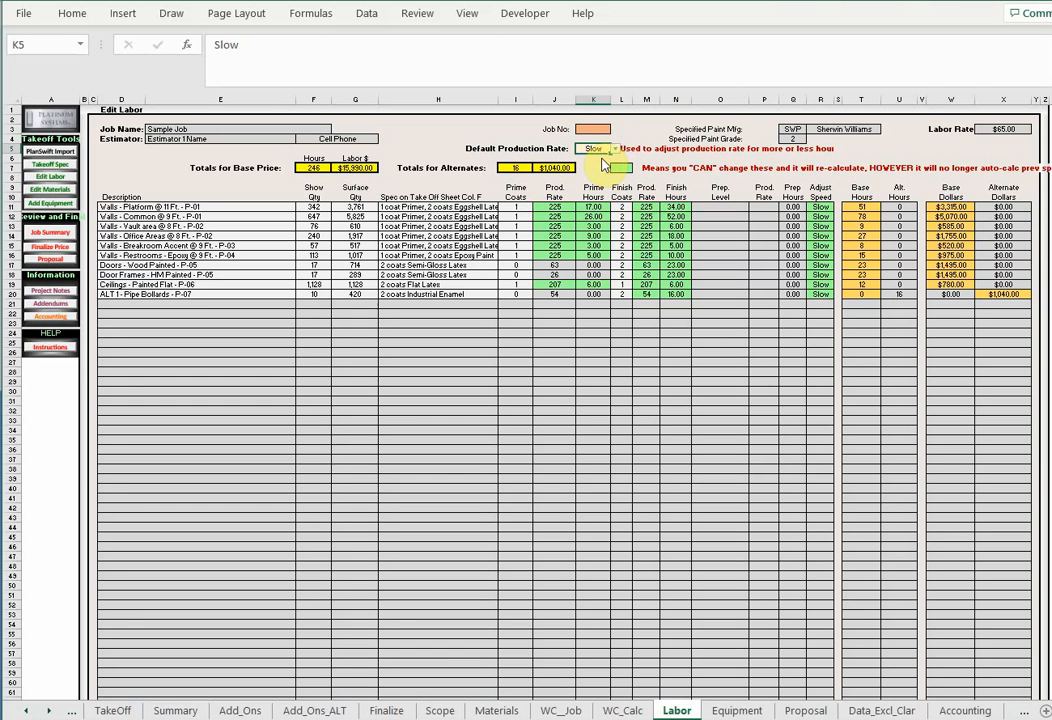
pyautogui.moveTo(858, 182); pyautogui.dragTo(855, 200)
pyautogui.click(856, 207)
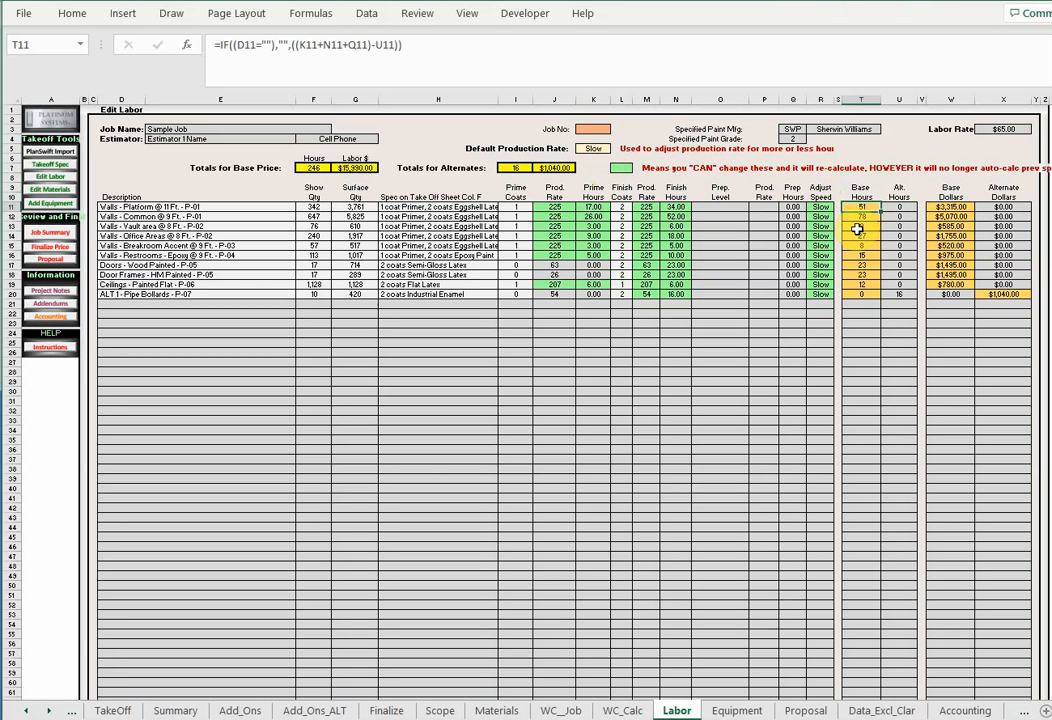
pyautogui.click(675, 207)
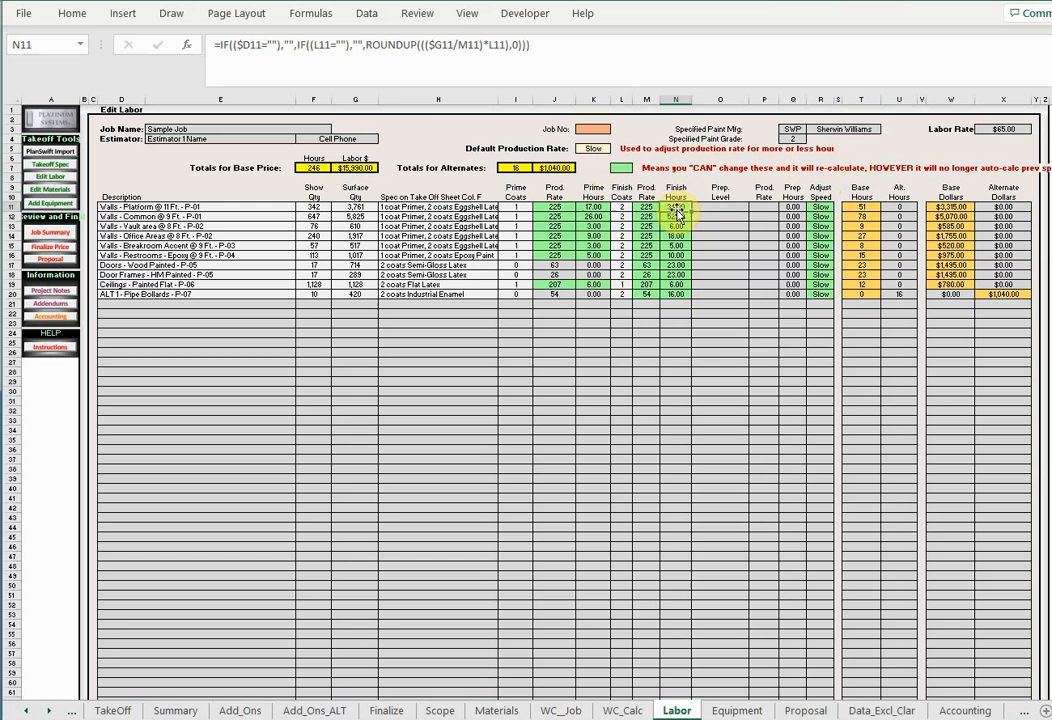
# Set the default production rate on the labor sheet to Reg.
pyautogui.click(593, 148)
pyautogui.click(613, 149)
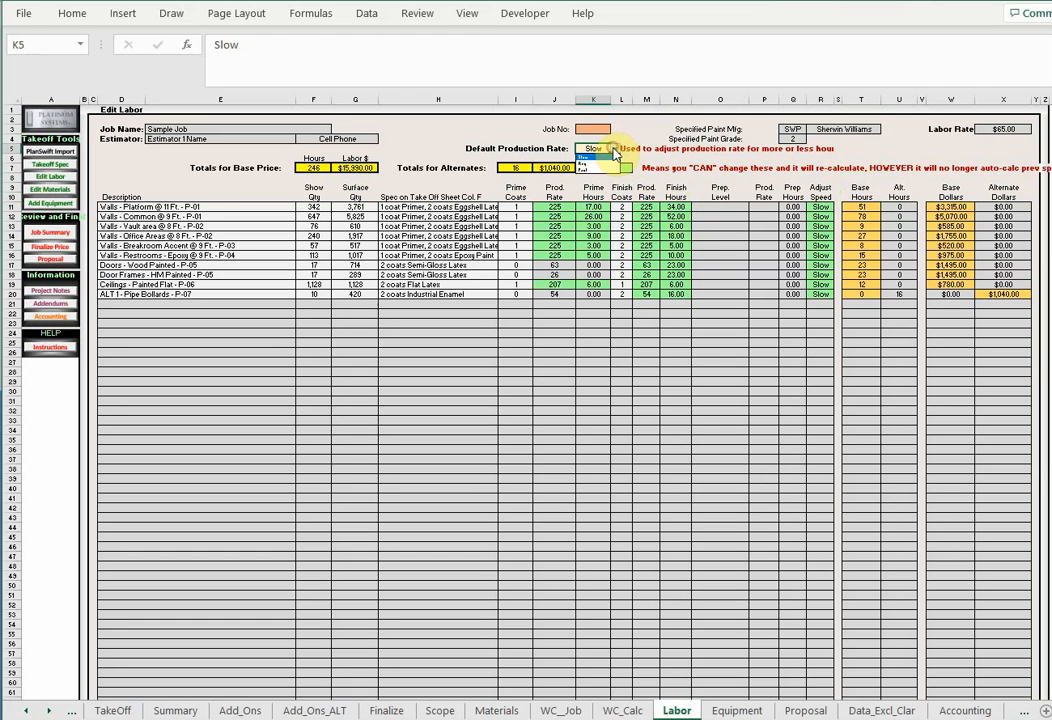
pyautogui.click(590, 163)
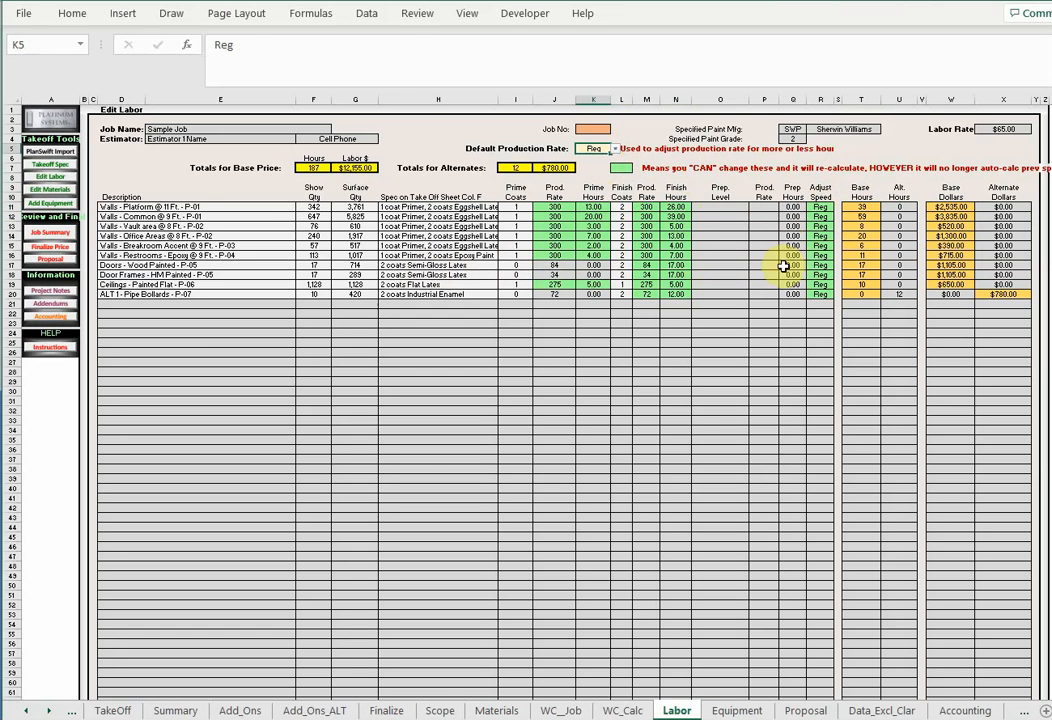
# Set the adjust speed of the Doors - Wood Painted line to Slow and check the labor hours.
pyautogui.click(819, 266)
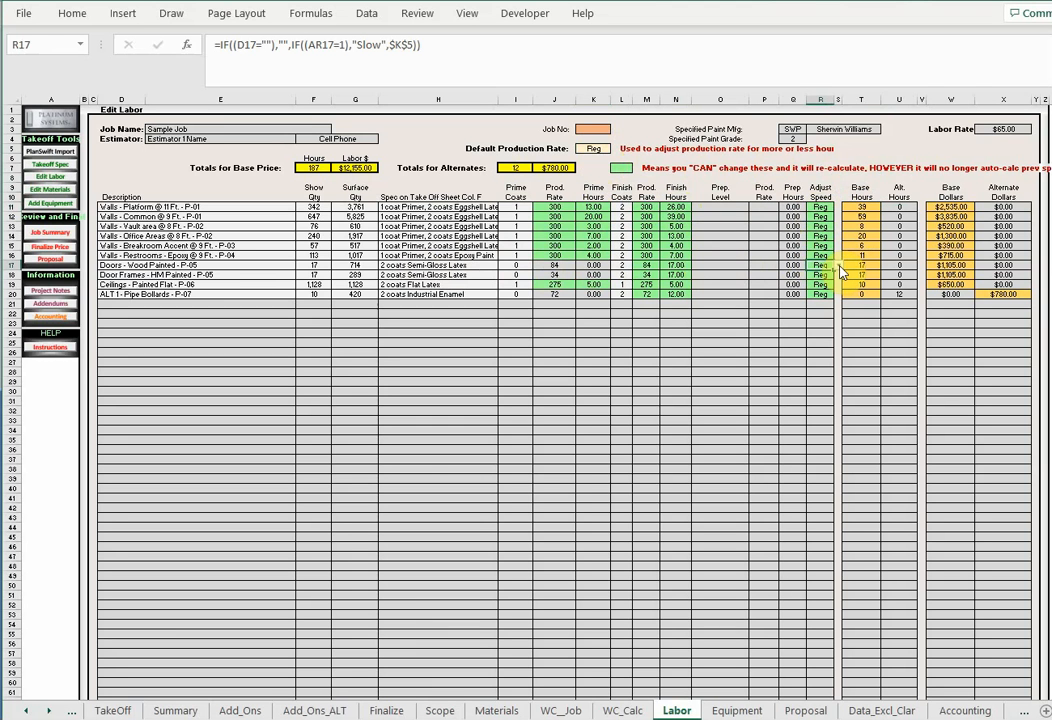
pyautogui.click(838, 268)
pyautogui.click(814, 273)
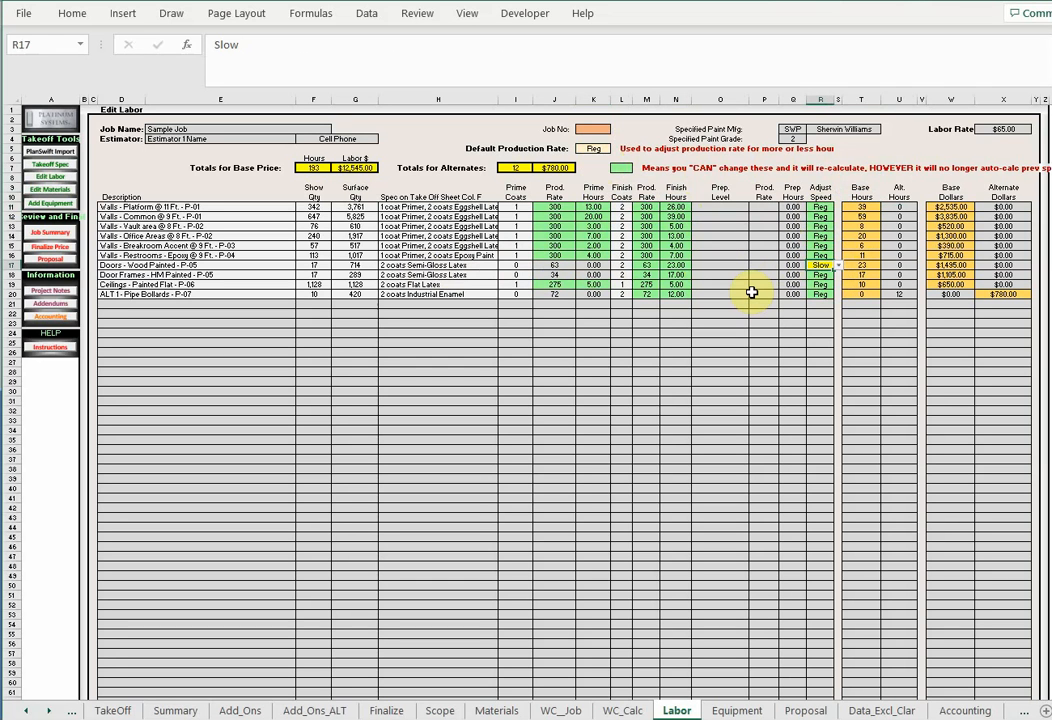
pyautogui.click(861, 265)
pyautogui.press('Left')
pyautogui.press('Left')
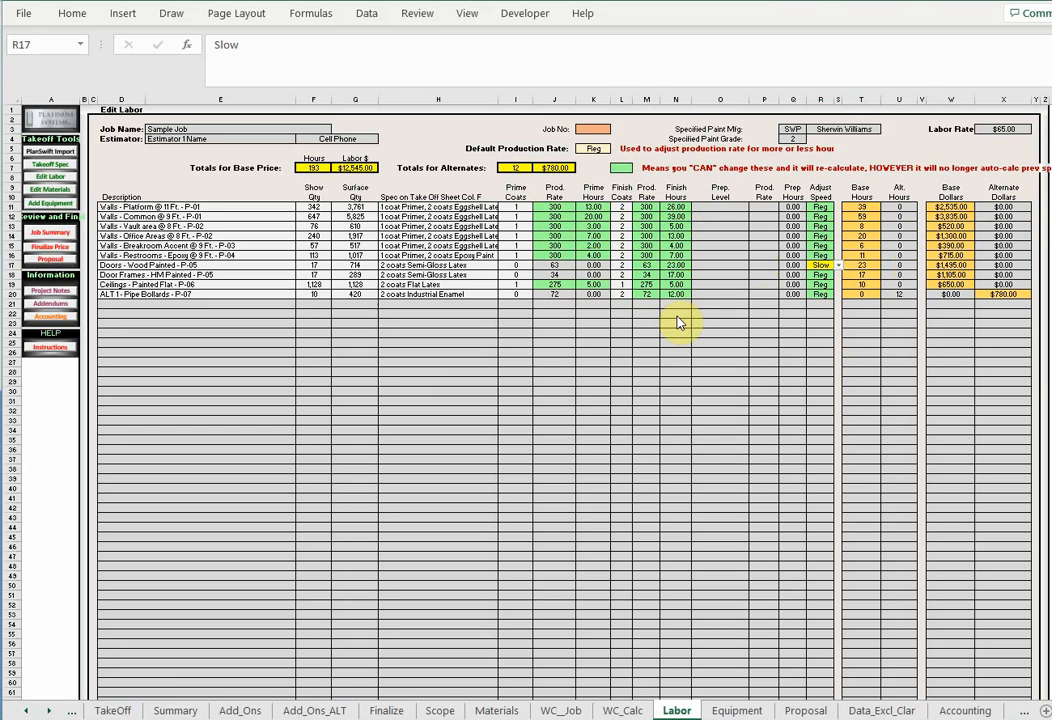
pyautogui.click(678, 226)
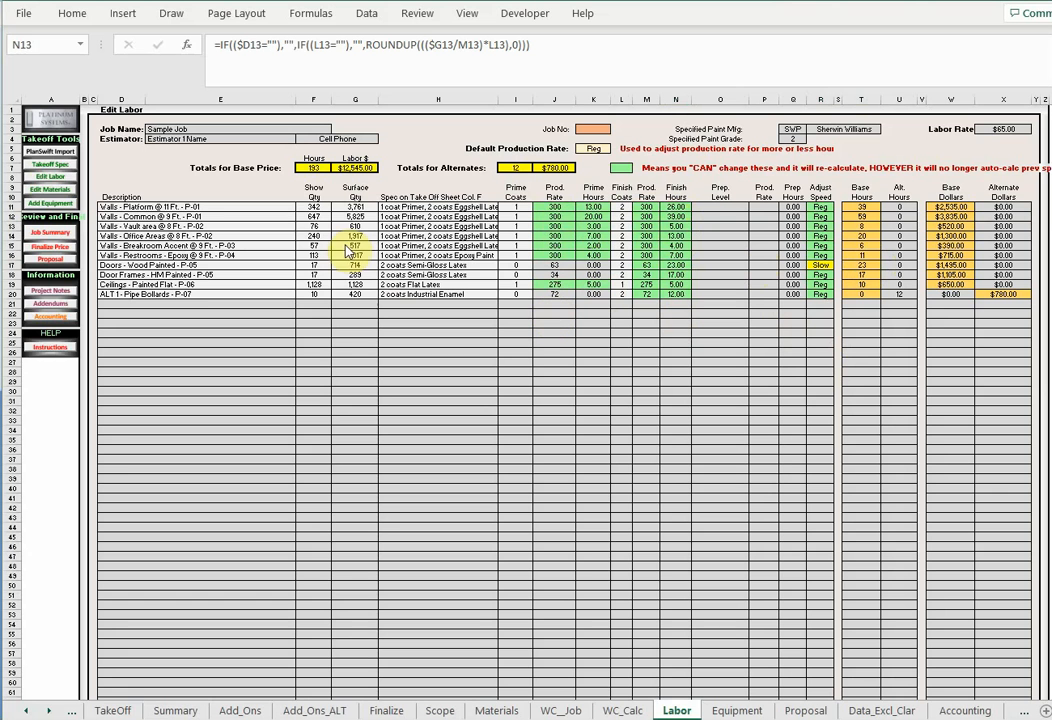
# Open the materials editing sheet and review the spec primer and spec finish paint of every line.
pyautogui.click(47, 191)
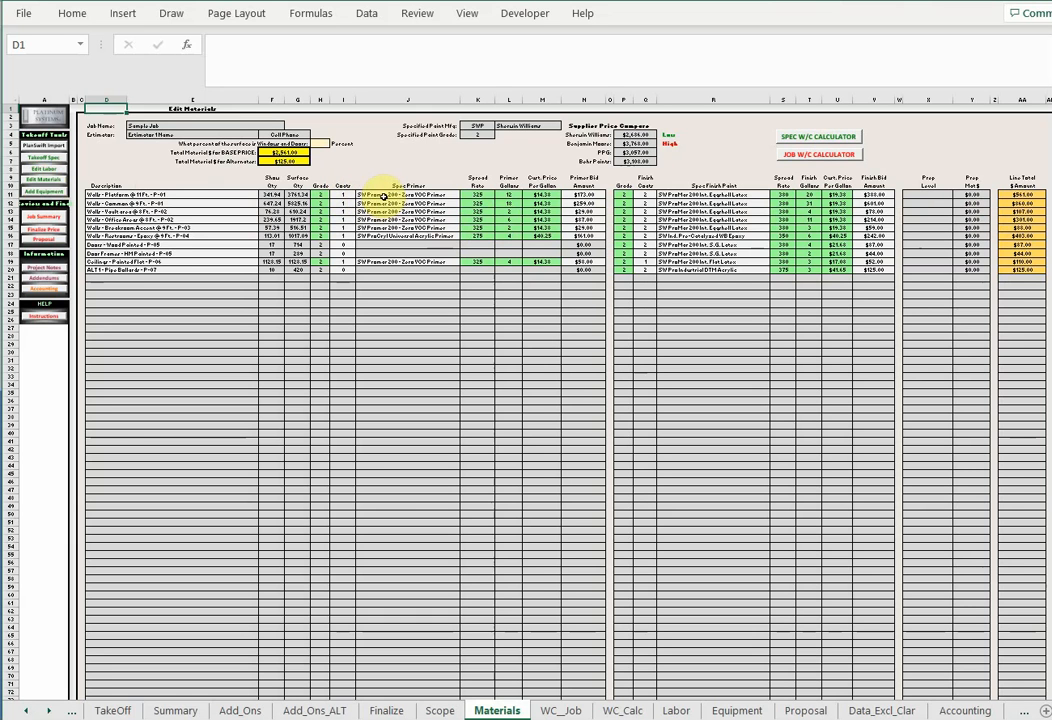
pyautogui.moveTo(383, 196); pyautogui.dragTo(383, 262)
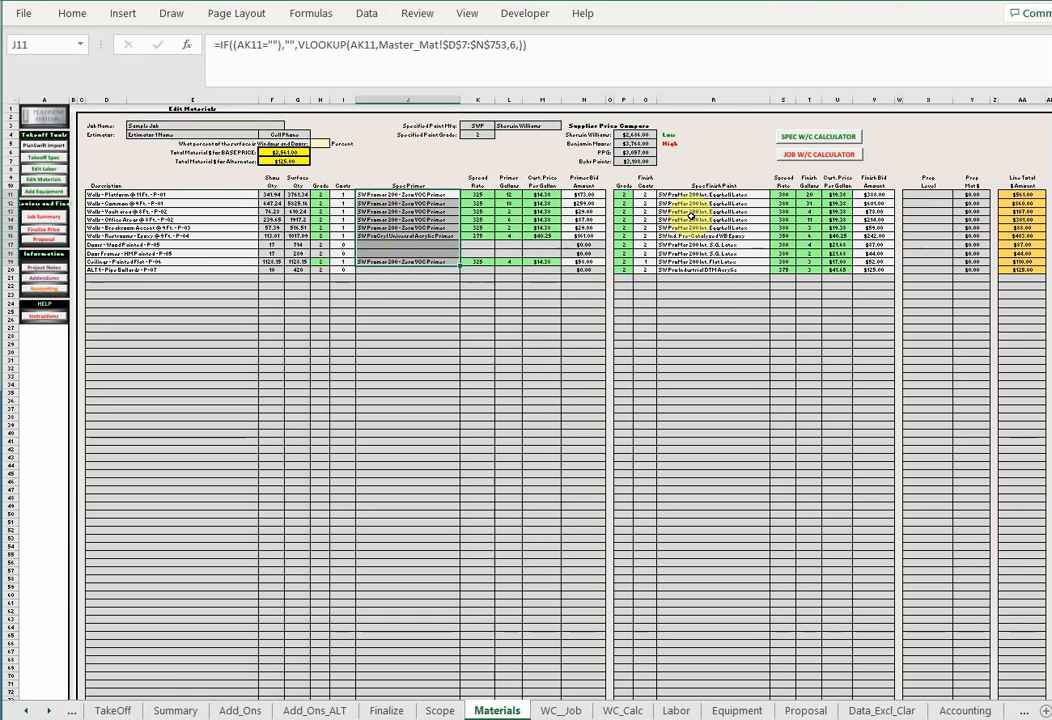
pyautogui.moveTo(685, 195); pyautogui.dragTo(676, 271)
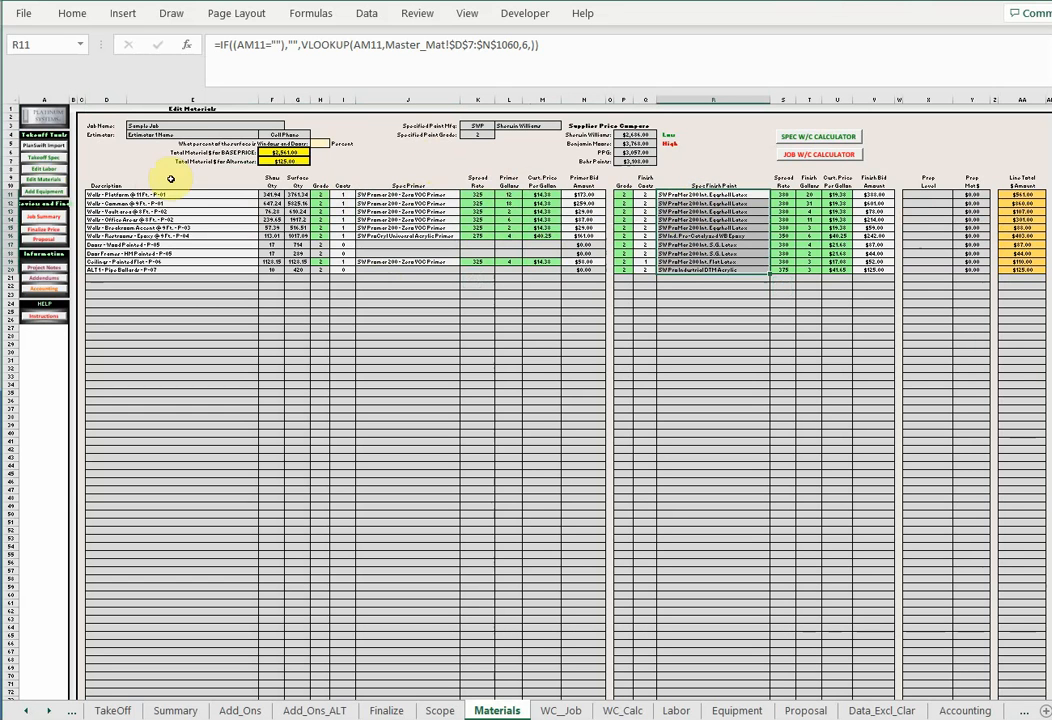
# Set the specification grade to 1 on the takeoff sheet and check the resulting products on the materials sheet.
pyautogui.click(42, 158)
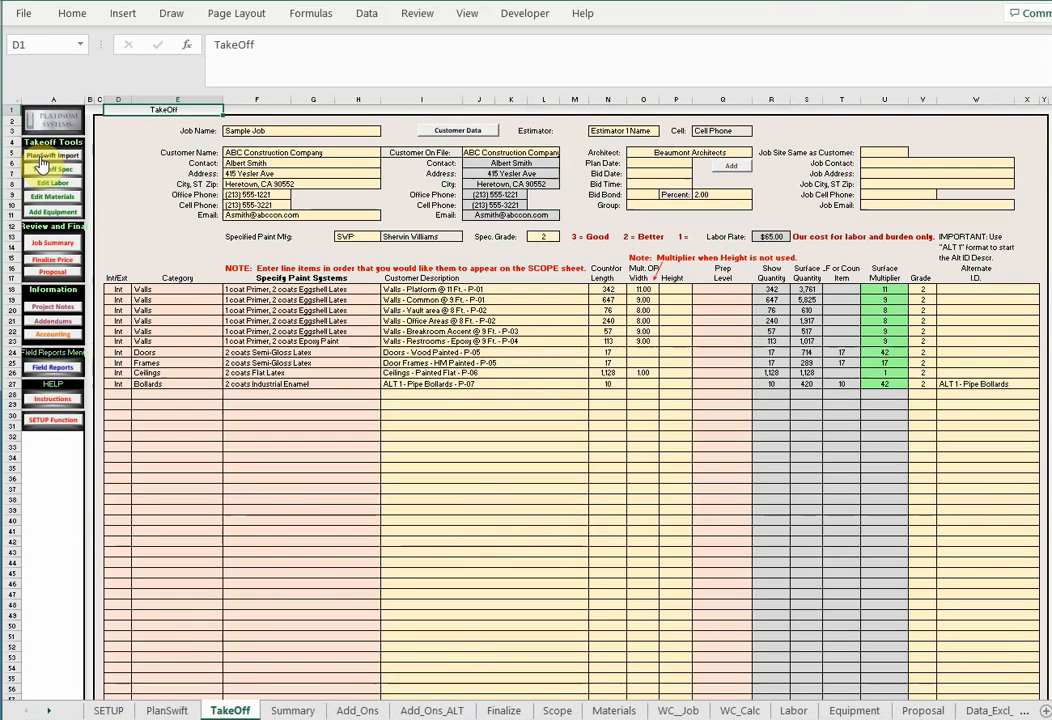
pyautogui.click(543, 236)
pyautogui.click(565, 236)
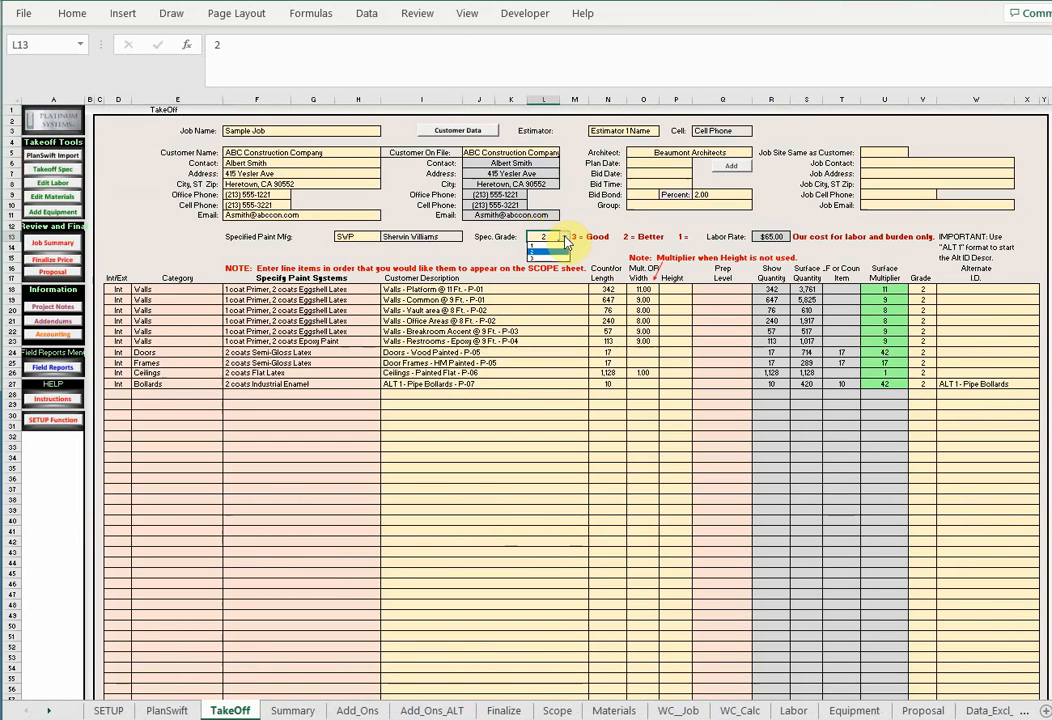
pyautogui.click(556, 249)
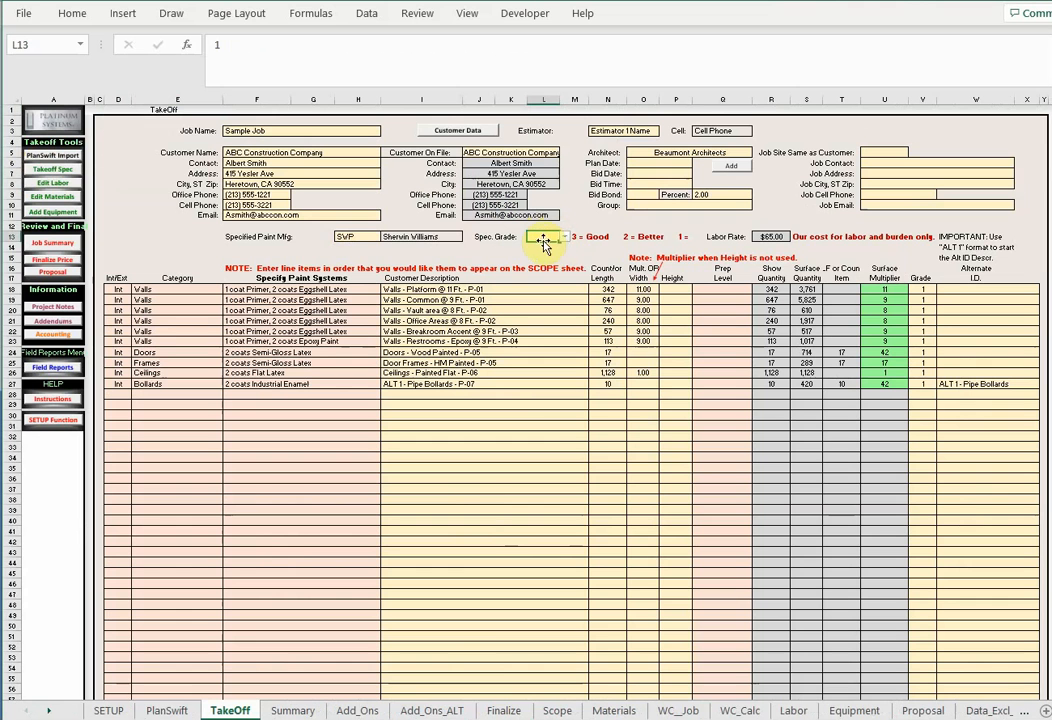
pyautogui.click(55, 196)
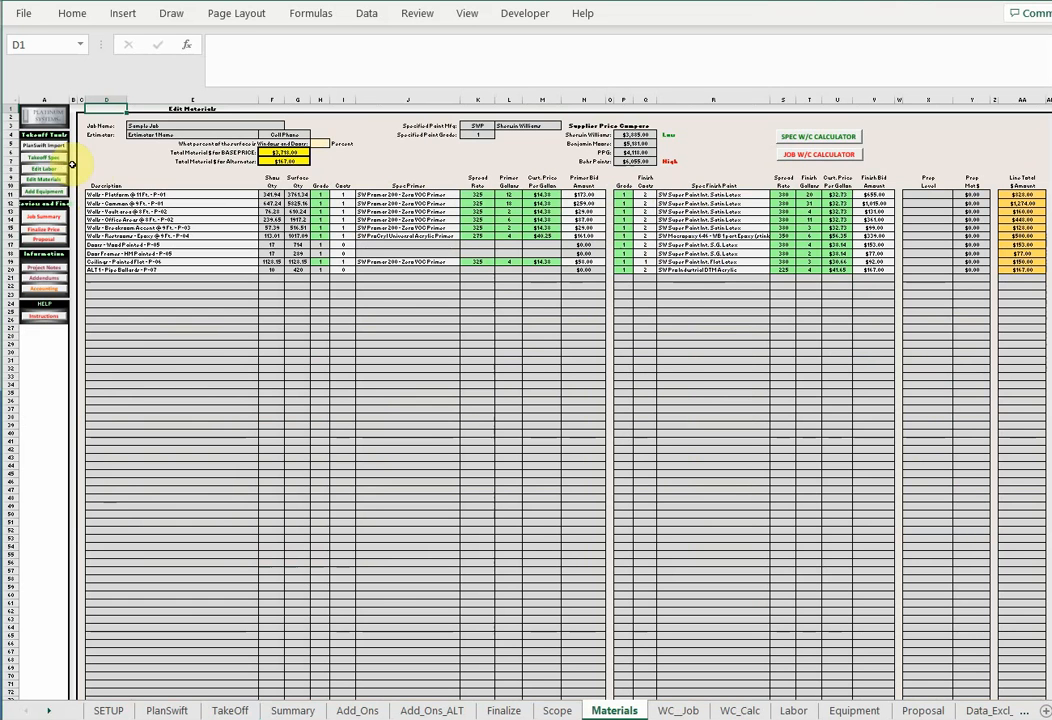
# Return to the takeoff sheet and set the specification grade back to 2.
pyautogui.click(41, 145)
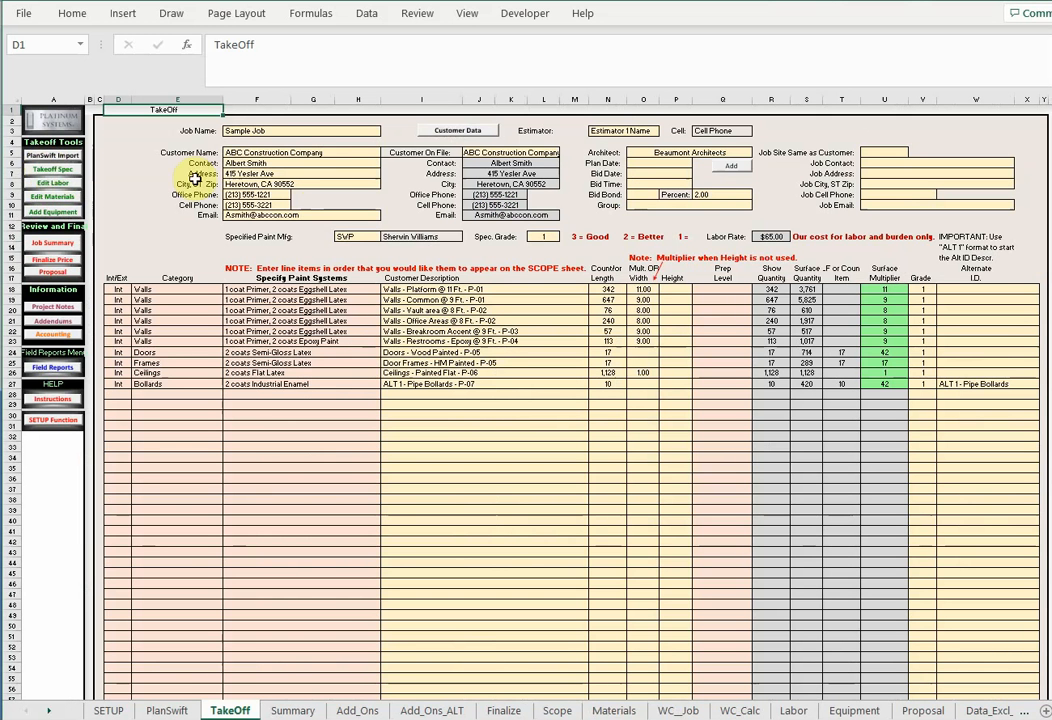
pyautogui.click(542, 239)
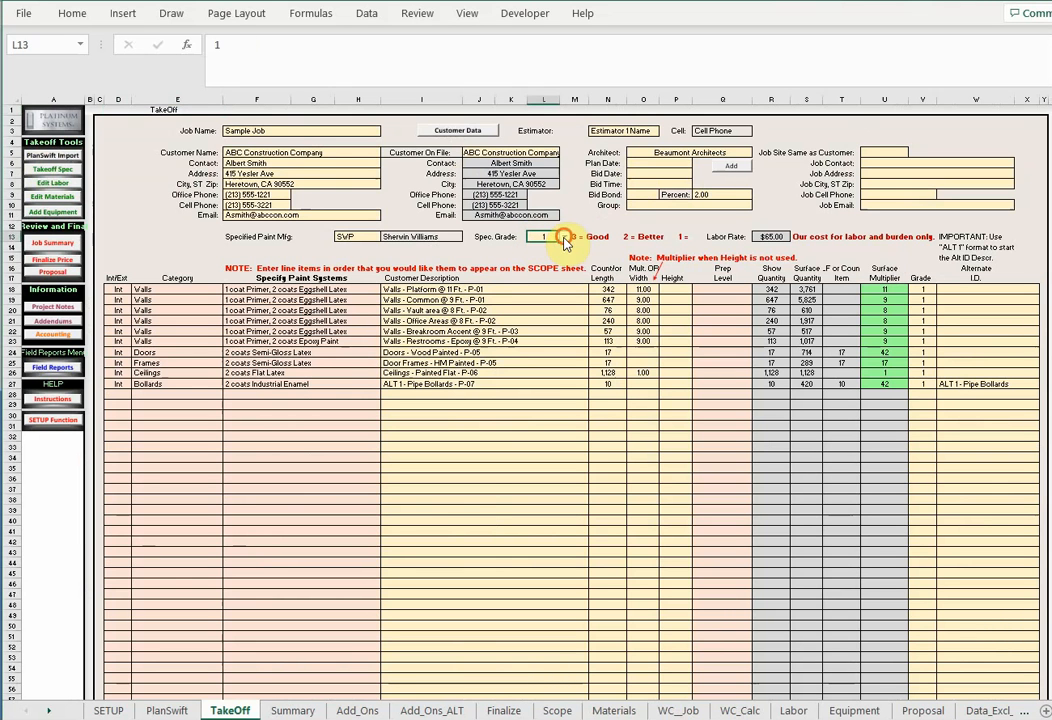
pyautogui.click(565, 240)
pyautogui.click(547, 255)
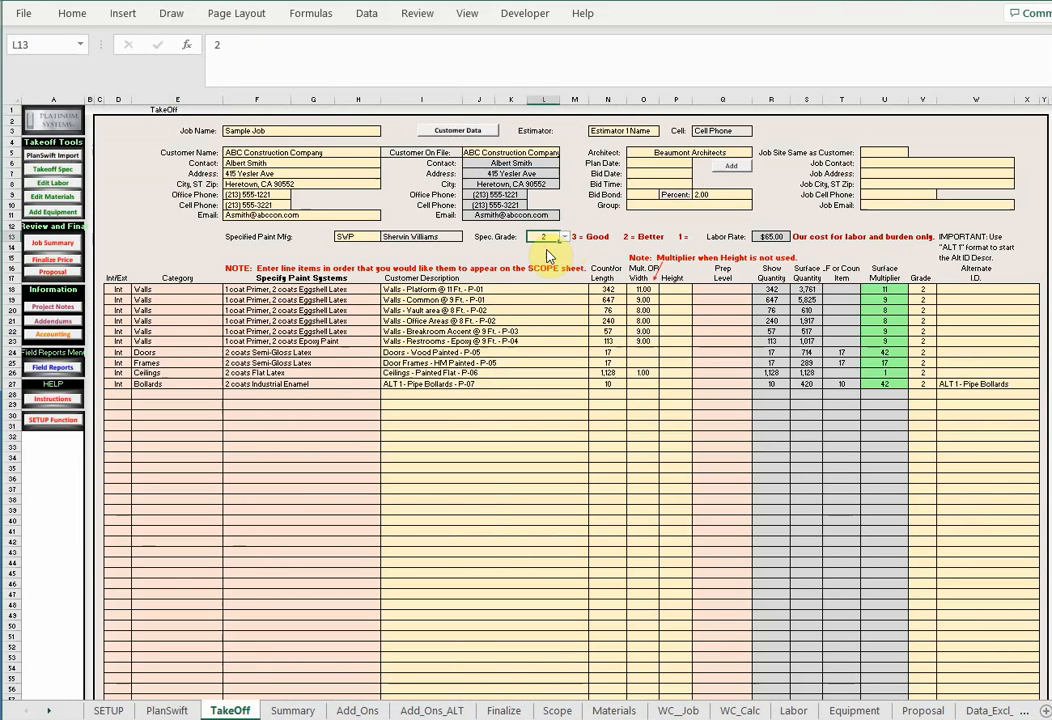
# Set the specified paint manufacturer to BMP on the takeoff sheet.
pyautogui.click(366, 238)
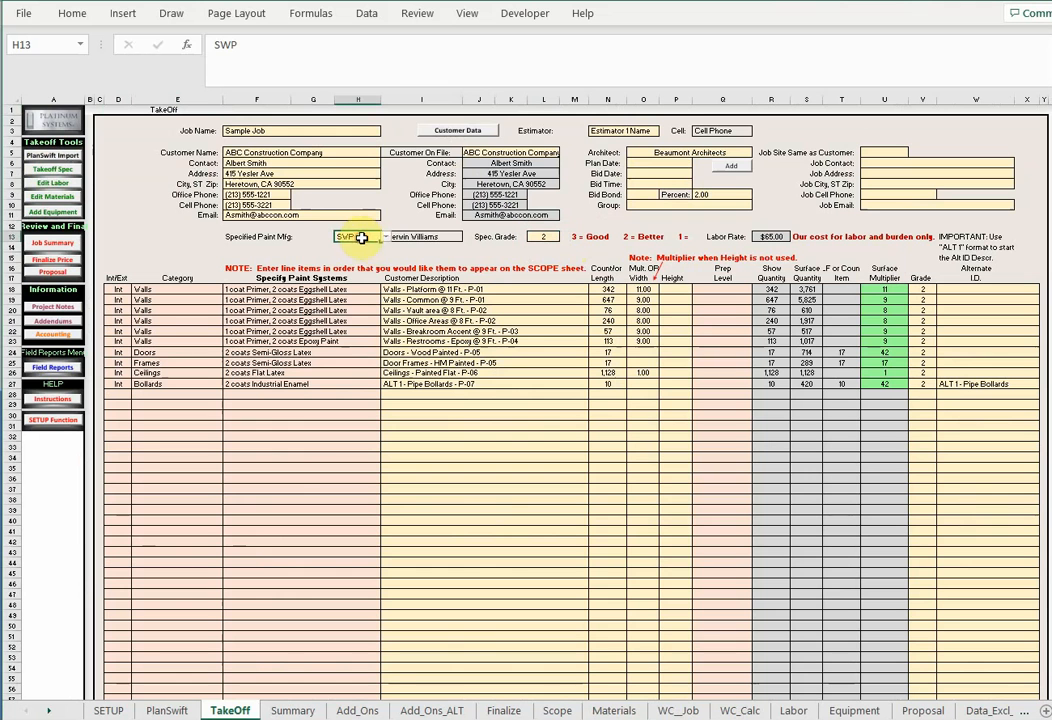
pyautogui.click(385, 238)
pyautogui.click(359, 256)
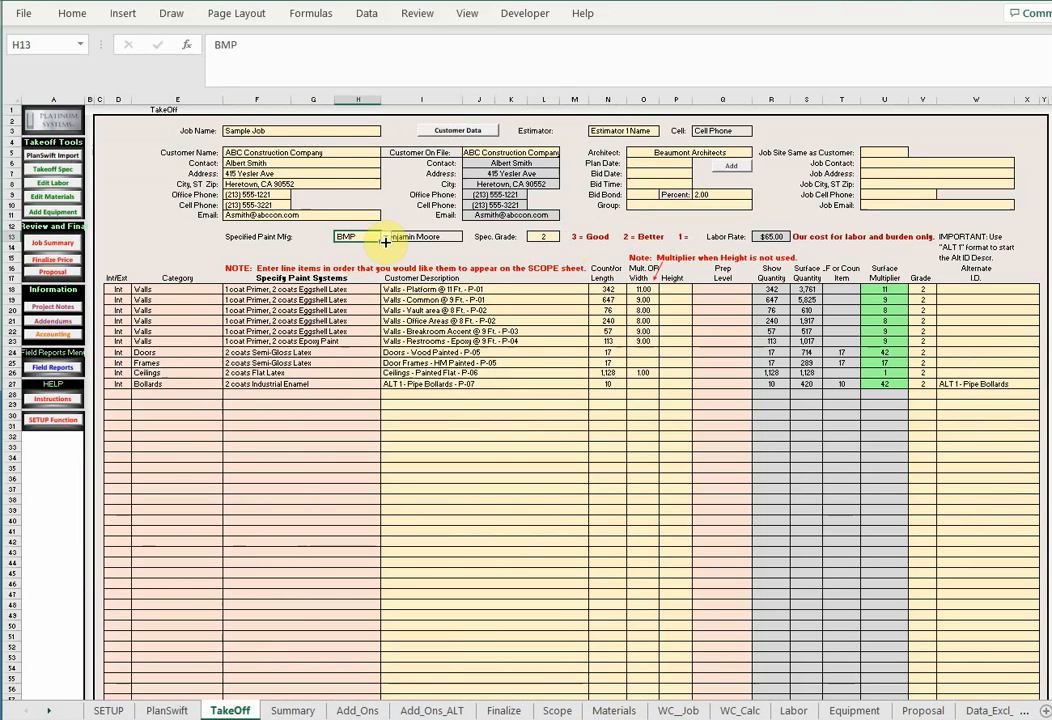
# Open the materials sheet and examine the Benjamin Moore primers, finish paints, primer spread rates and per-gallon prices.
pyautogui.click(54, 199)
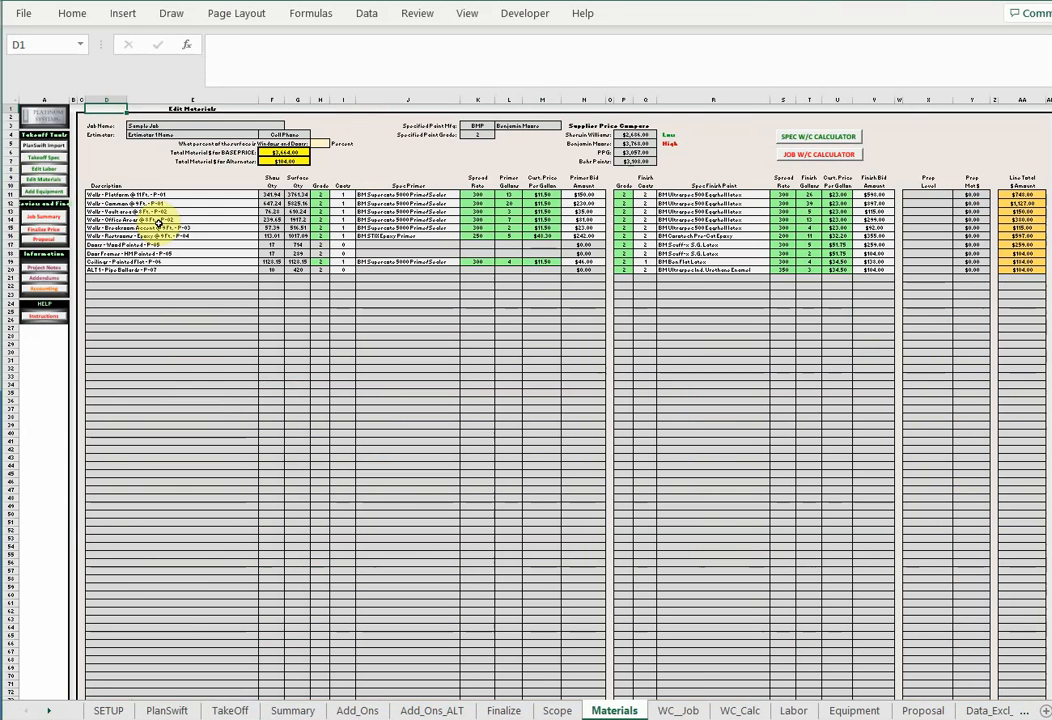
pyautogui.moveTo(395, 195); pyautogui.dragTo(396, 263)
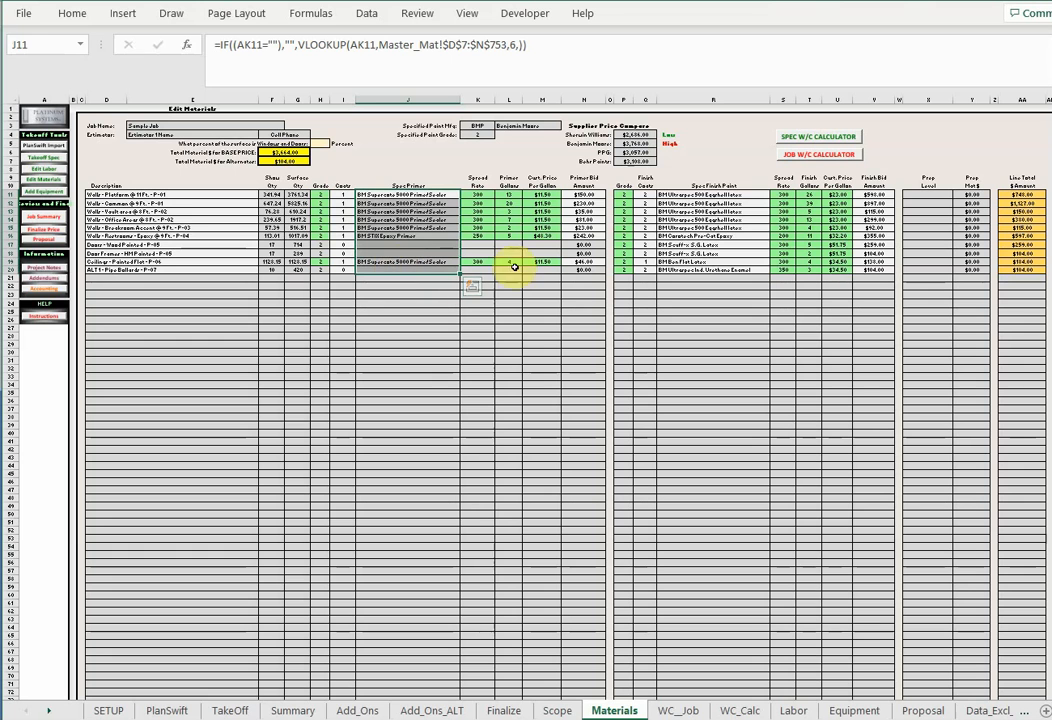
pyautogui.moveTo(688, 198)
pyautogui.mouseDown()
pyautogui.moveTo(692, 274)
pyautogui.moveTo(688, 262)
pyautogui.mouseUp()
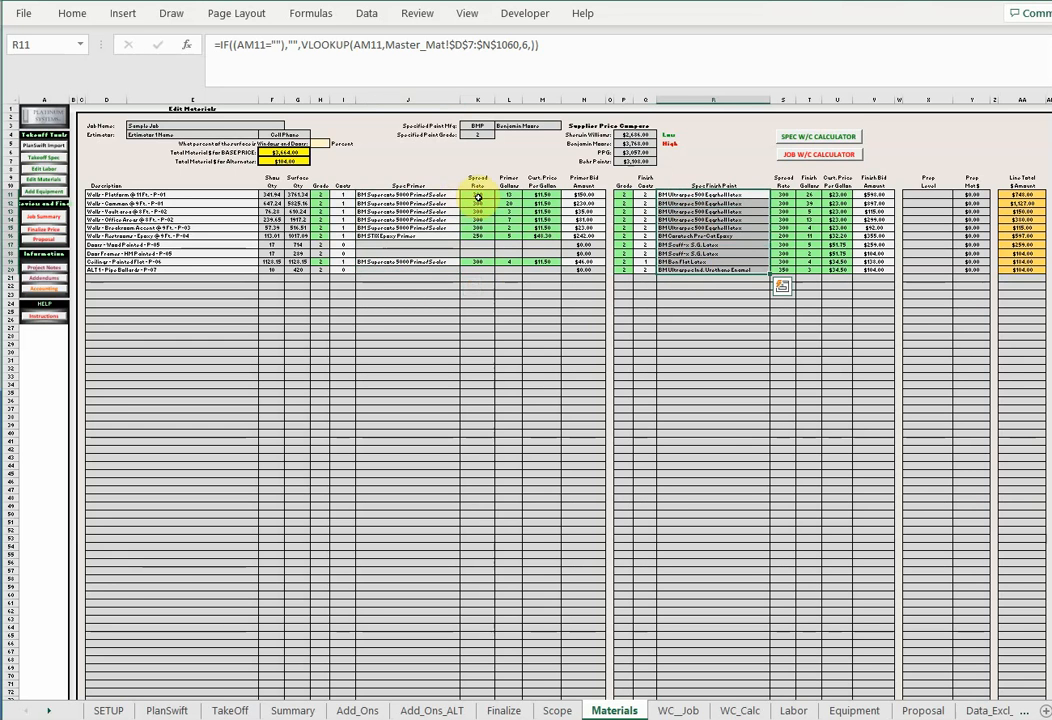
pyautogui.moveTo(478, 195); pyautogui.dragTo(482, 229)
pyautogui.moveTo(540, 195); pyautogui.dragTo(543, 229)
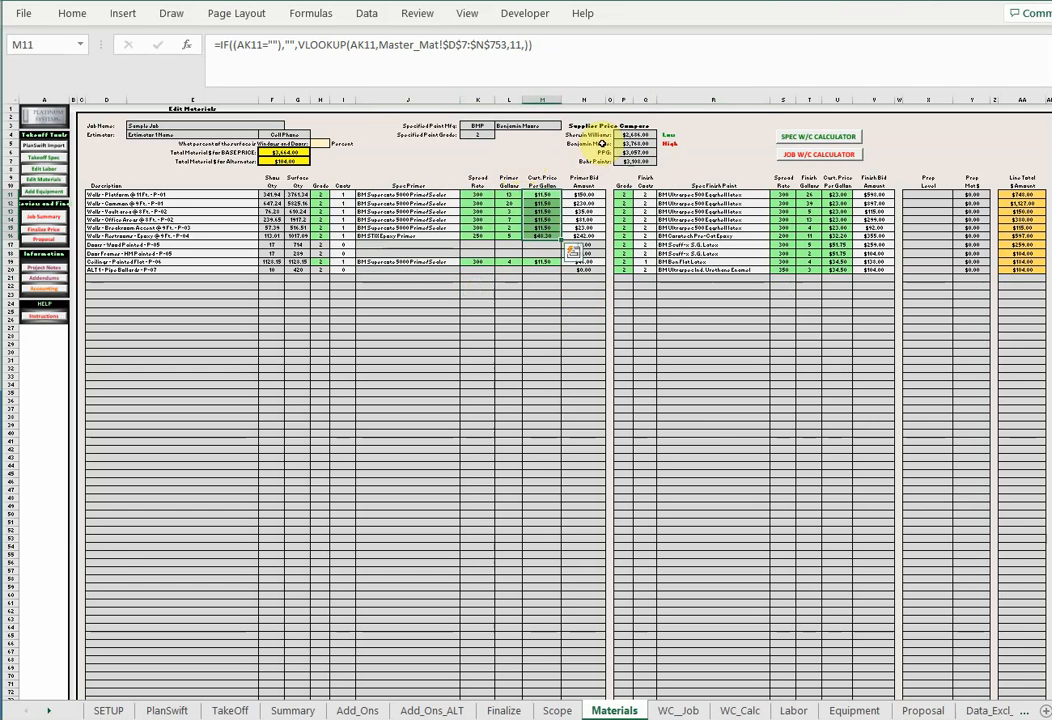
# Examine the Supplier Price Compare block and its Low and High markers on the materials sheet.
pyautogui.moveTo(566, 119); pyautogui.dragTo(673, 162)
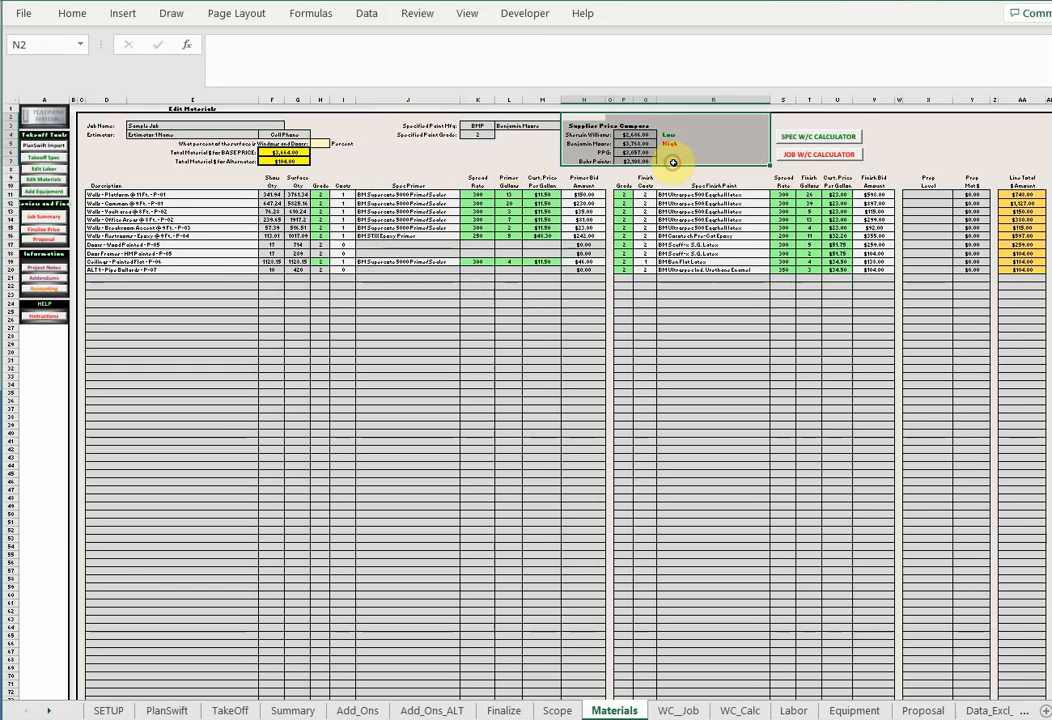
pyautogui.click(489, 153)
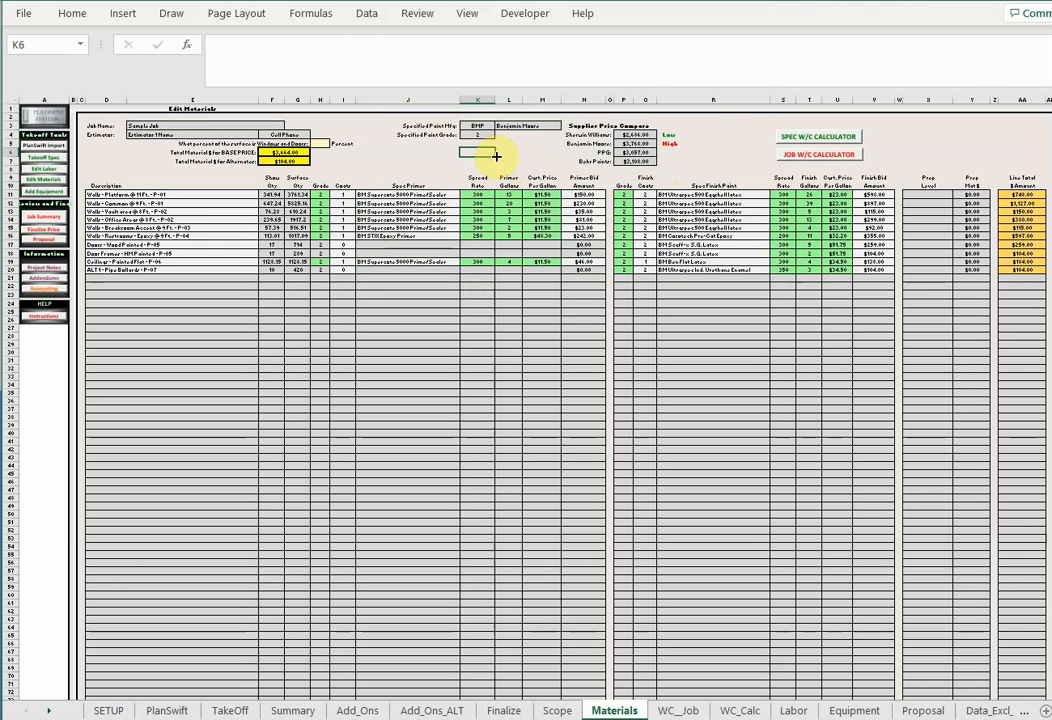
pyautogui.click(675, 133)
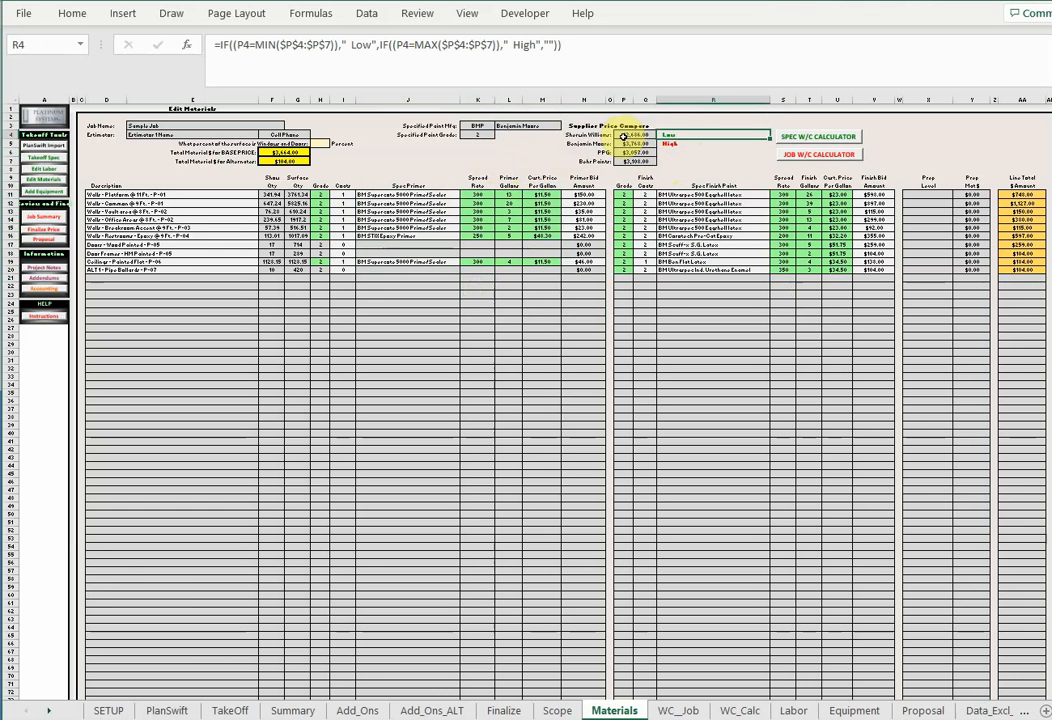
pyautogui.click(675, 144)
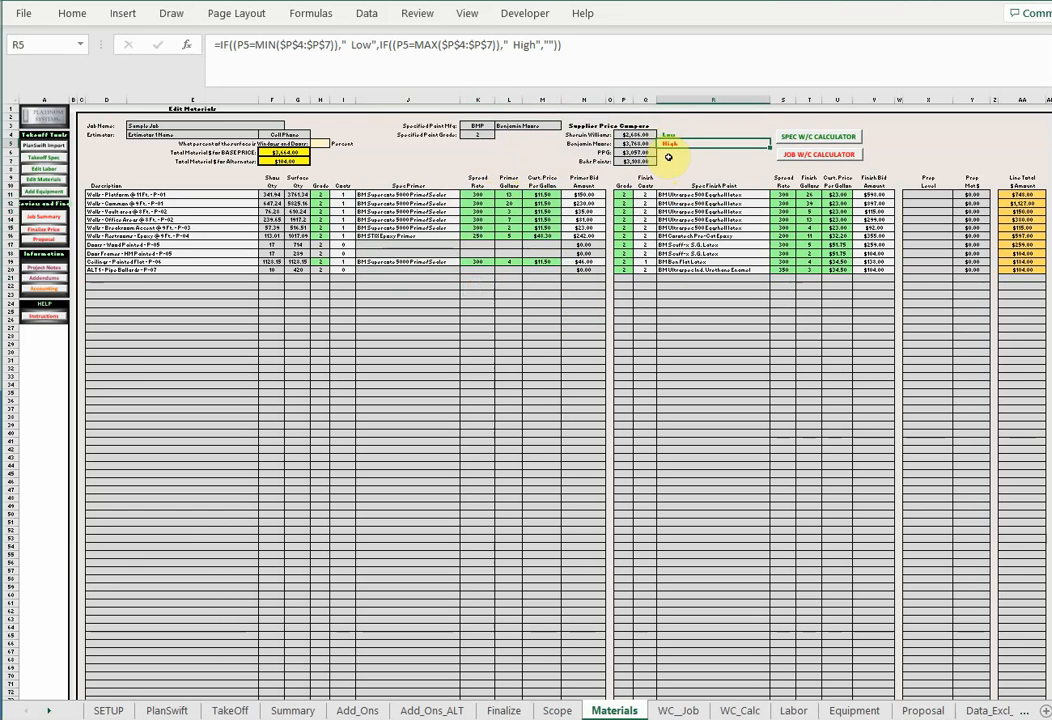
pyautogui.moveTo(665, 153); pyautogui.dragTo(669, 162)
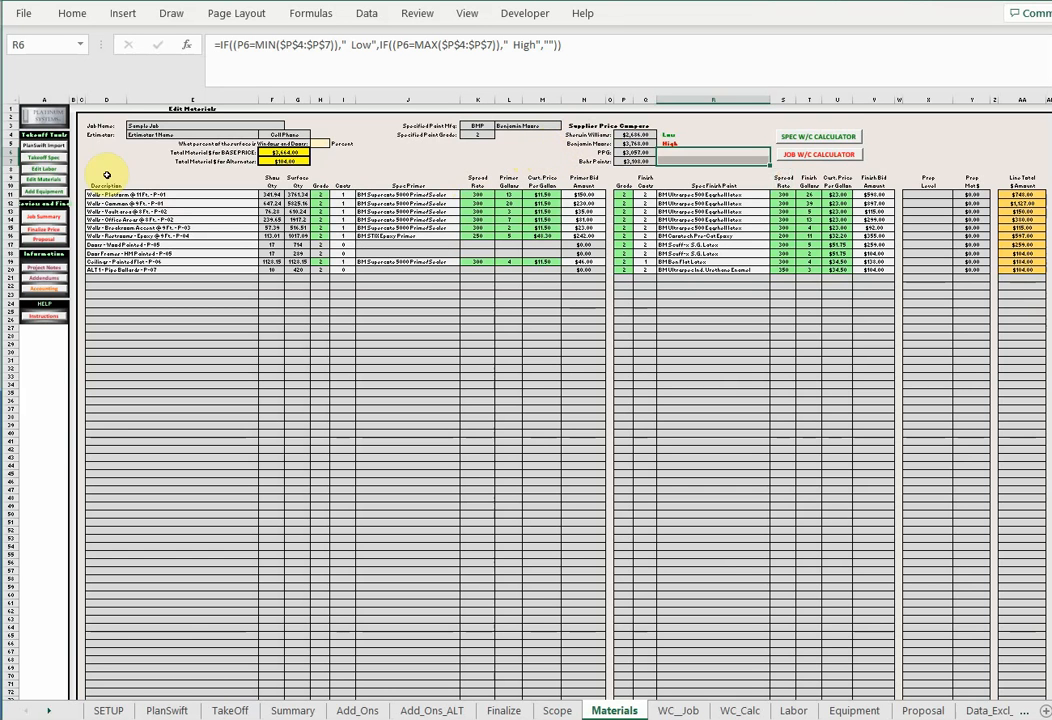
# Return to the takeoff sheet and set the specified paint manufacturer back to SWP.
pyautogui.click(40, 147)
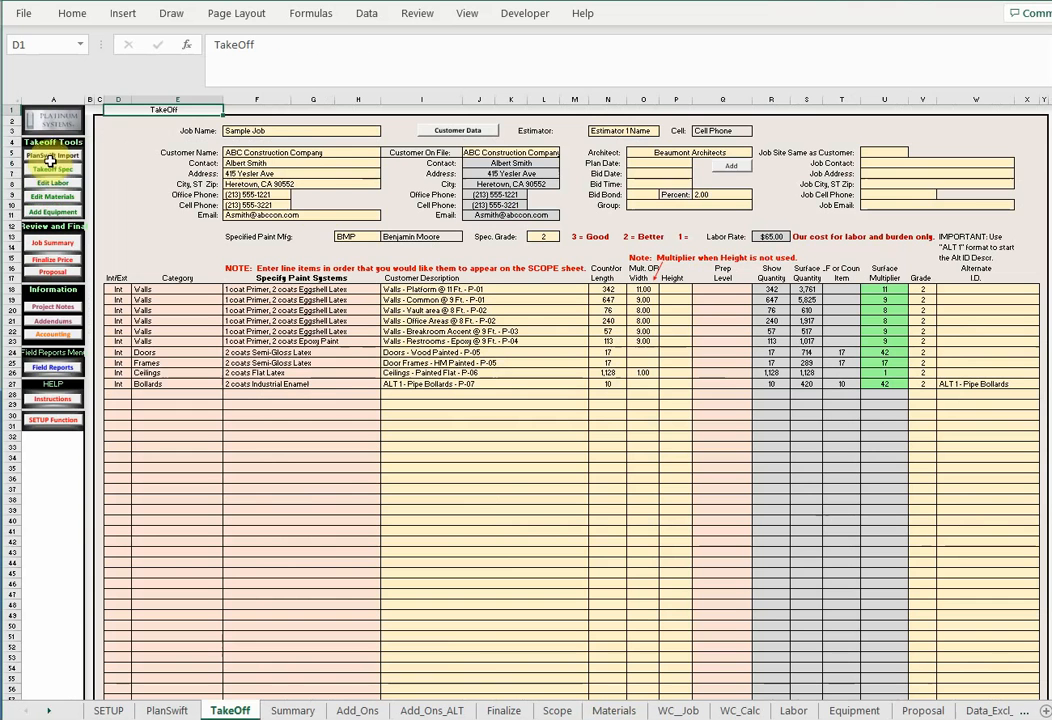
pyautogui.click(346, 236)
pyautogui.click(384, 236)
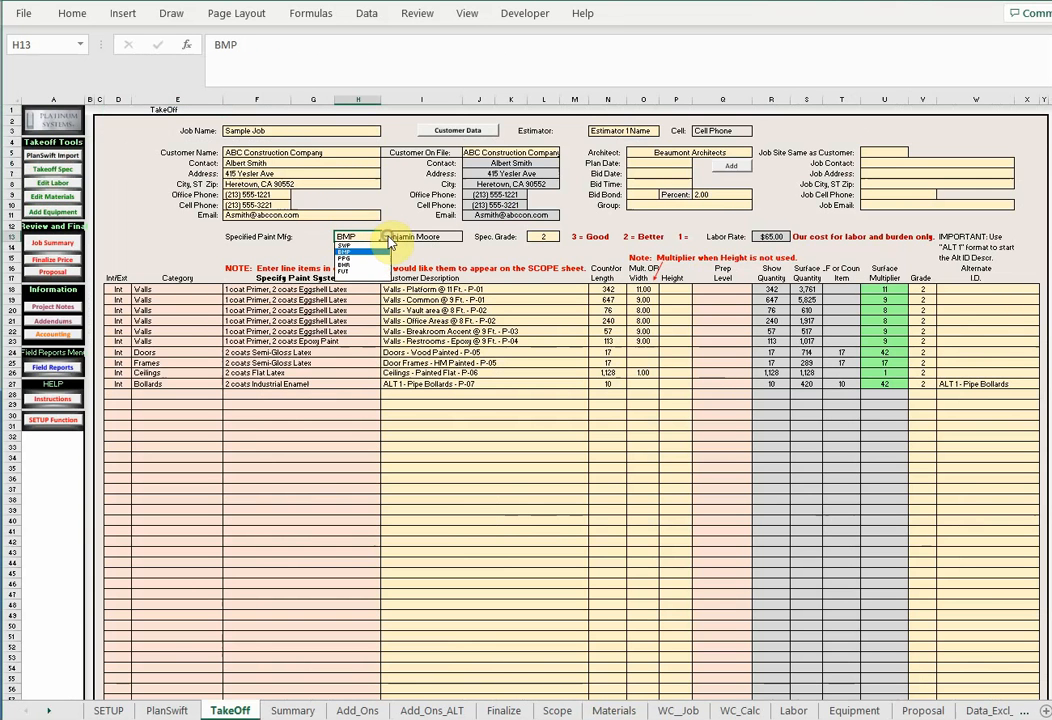
pyautogui.click(376, 252)
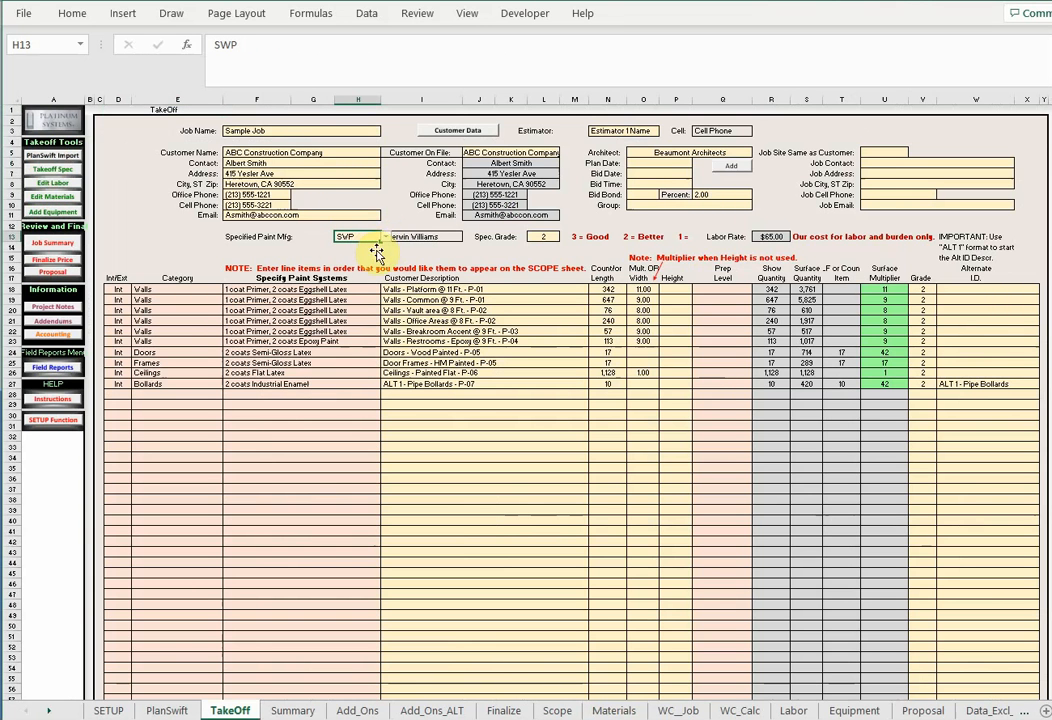
# Open the materials sheet and review the Sherwin Williams finish paints and the Walls - Platform line's primer price per gallon.
pyautogui.click(70, 196)
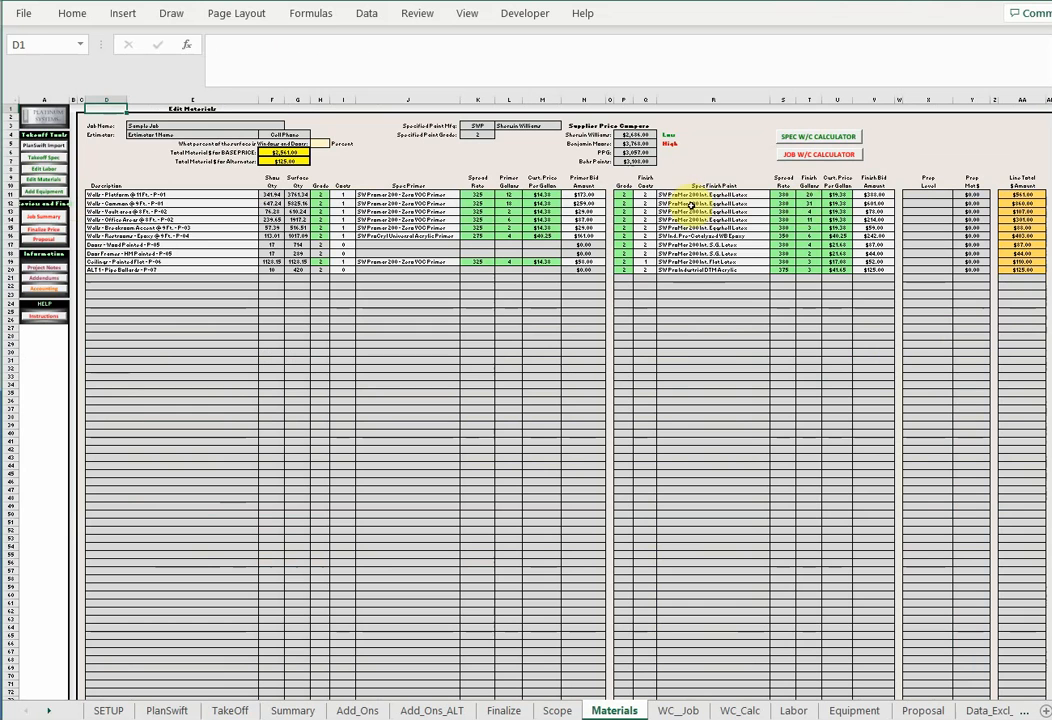
pyautogui.moveTo(688, 194); pyautogui.dragTo(693, 266)
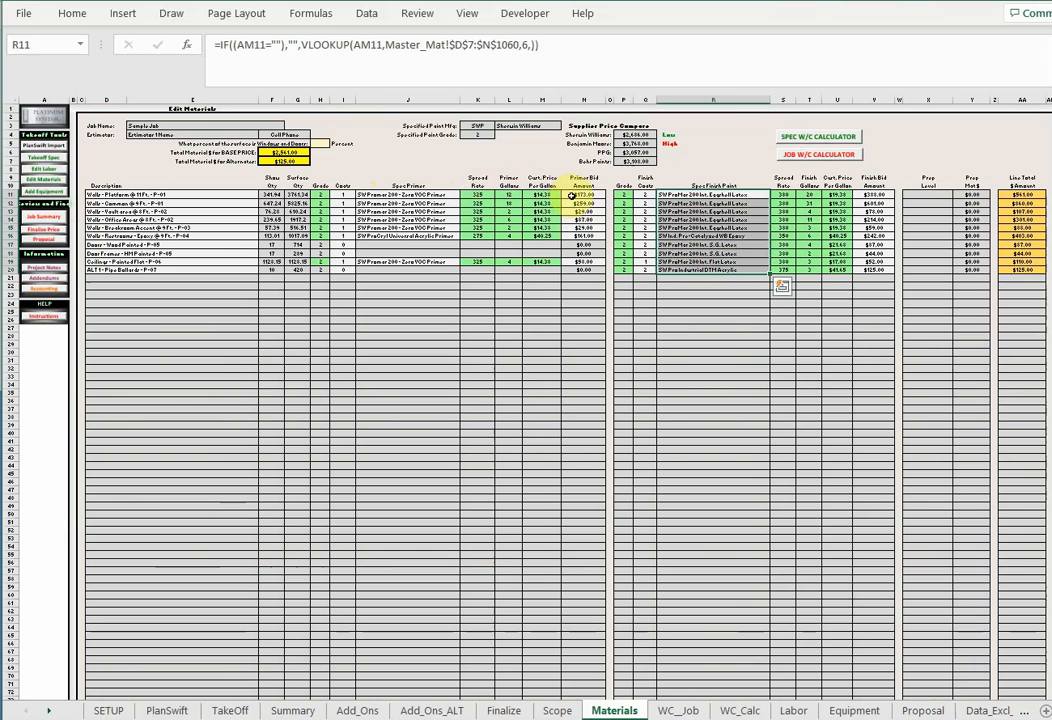
pyautogui.hotkey('ctrl', 'v')
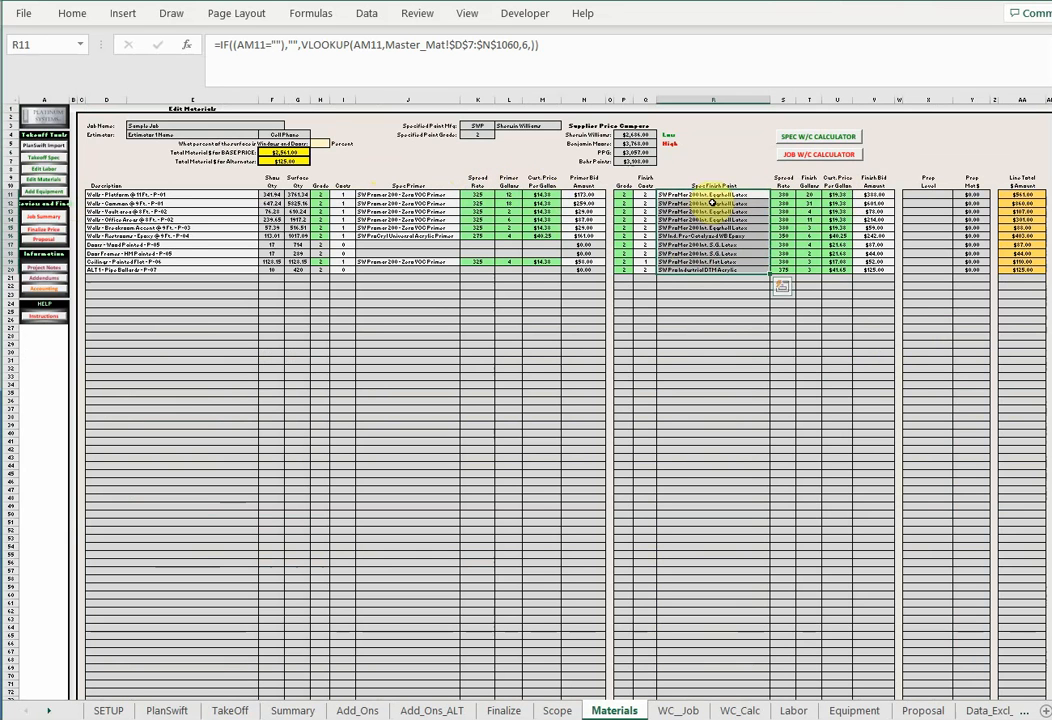
pyautogui.click(545, 195)
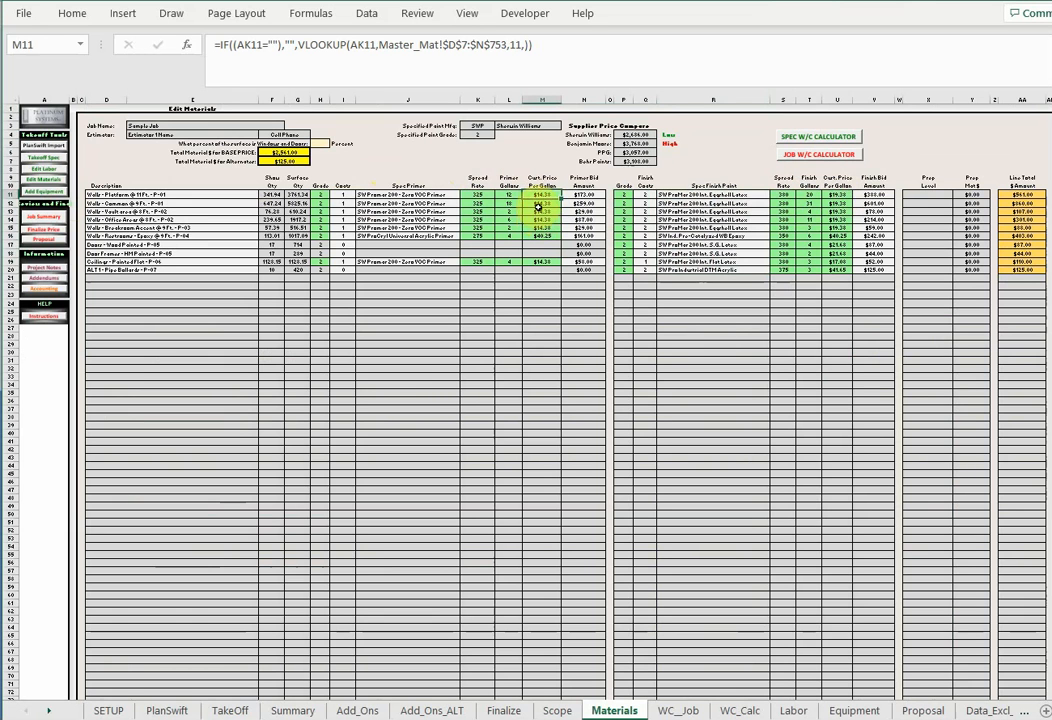
pyautogui.click(412, 165)
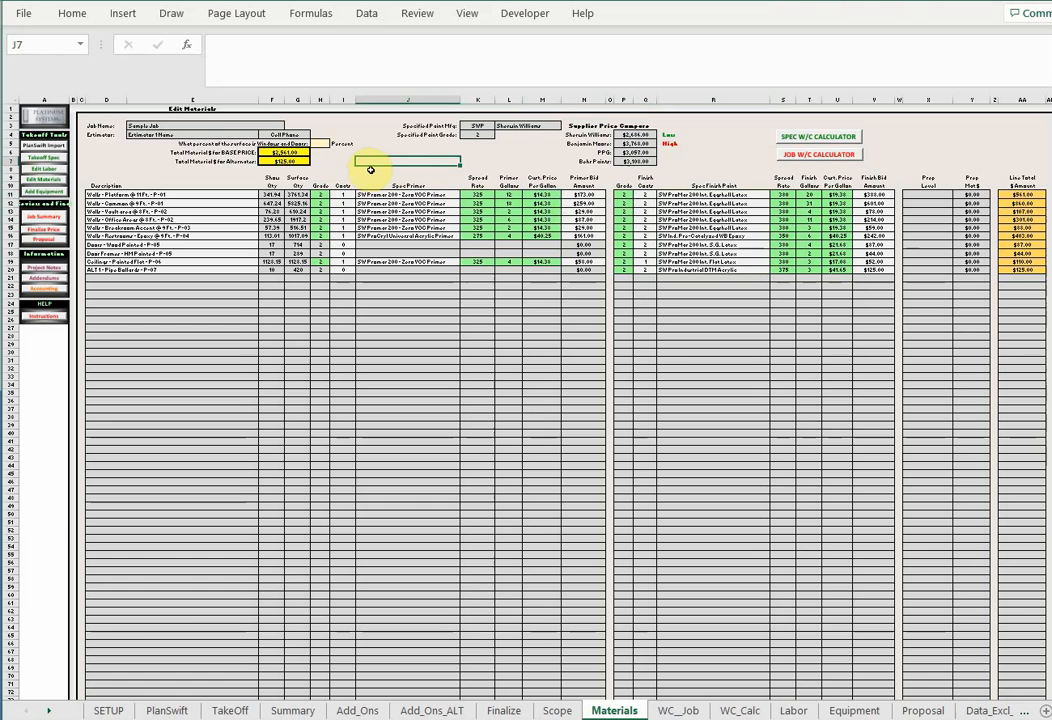
# Open the equipment sheet and set the 15 Ft. 30 X 72 electric scissor lift's rental to 1 week.
pyautogui.click(44, 192)
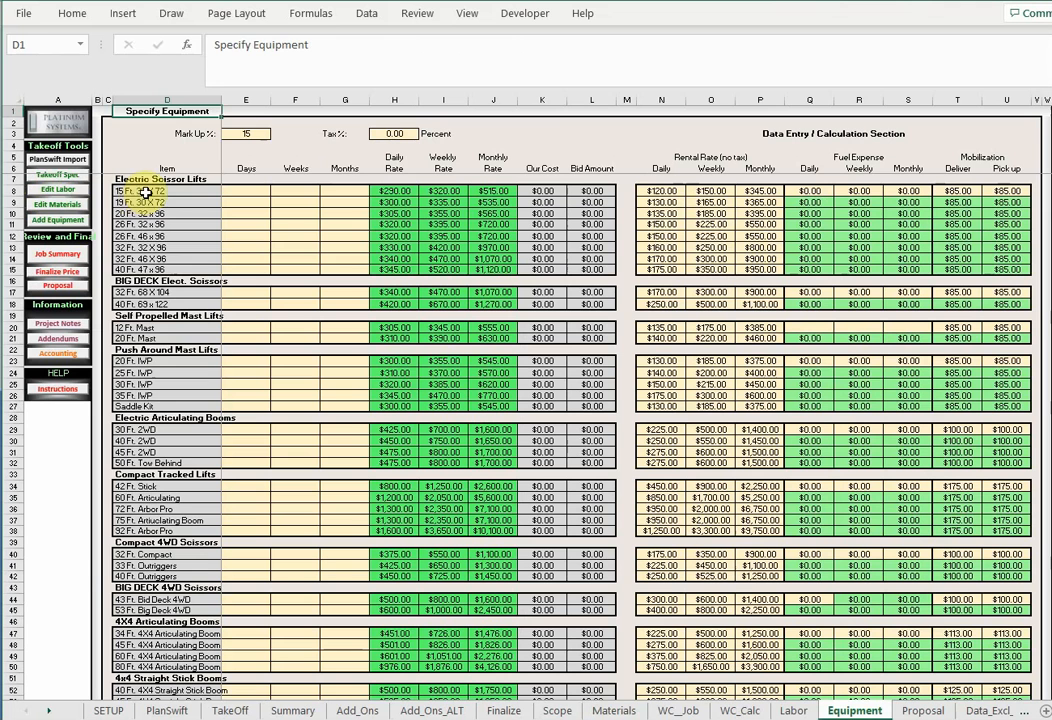
pyautogui.moveTo(146, 193); pyautogui.dragTo(155, 592)
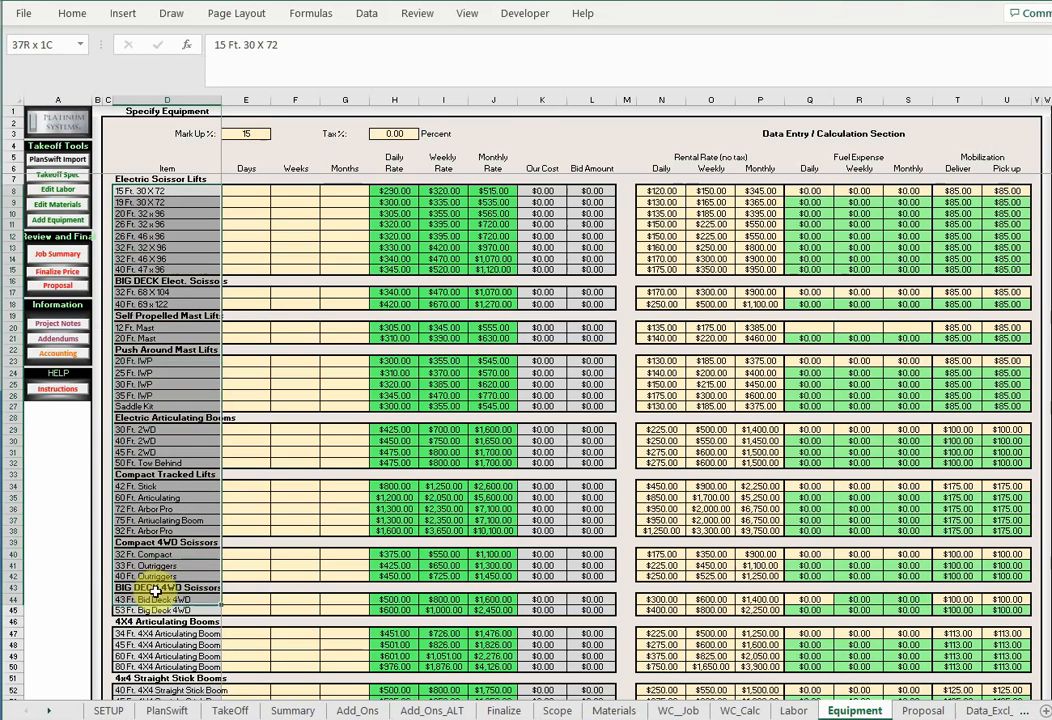
pyautogui.click(250, 190)
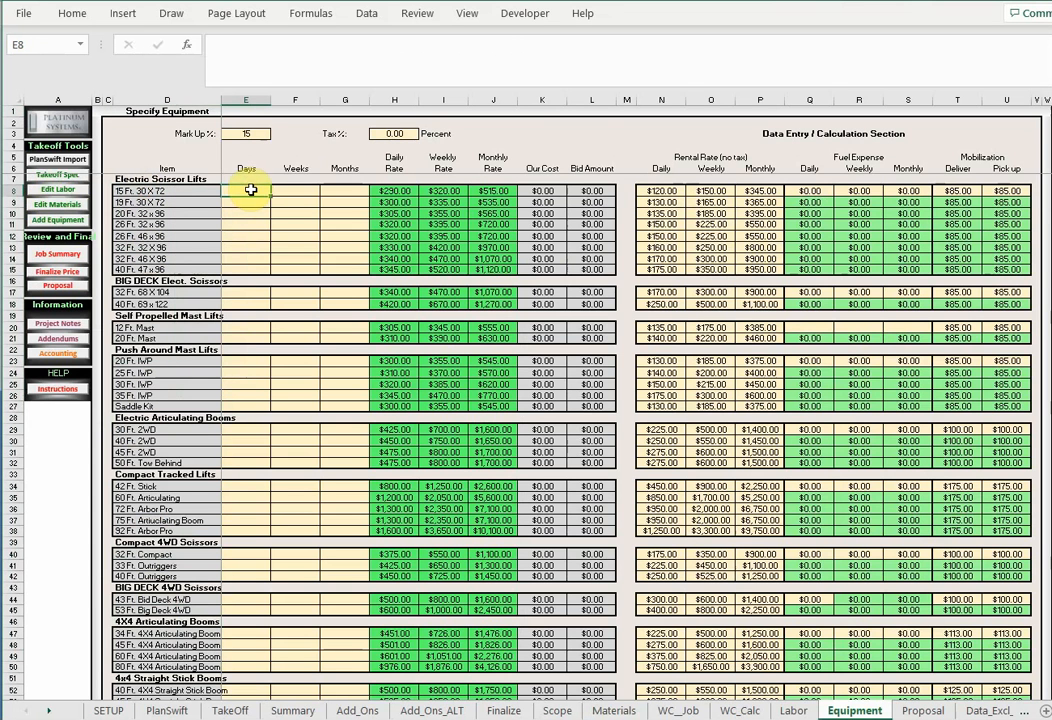
pyautogui.click(295, 190)
pyautogui.click(346, 190)
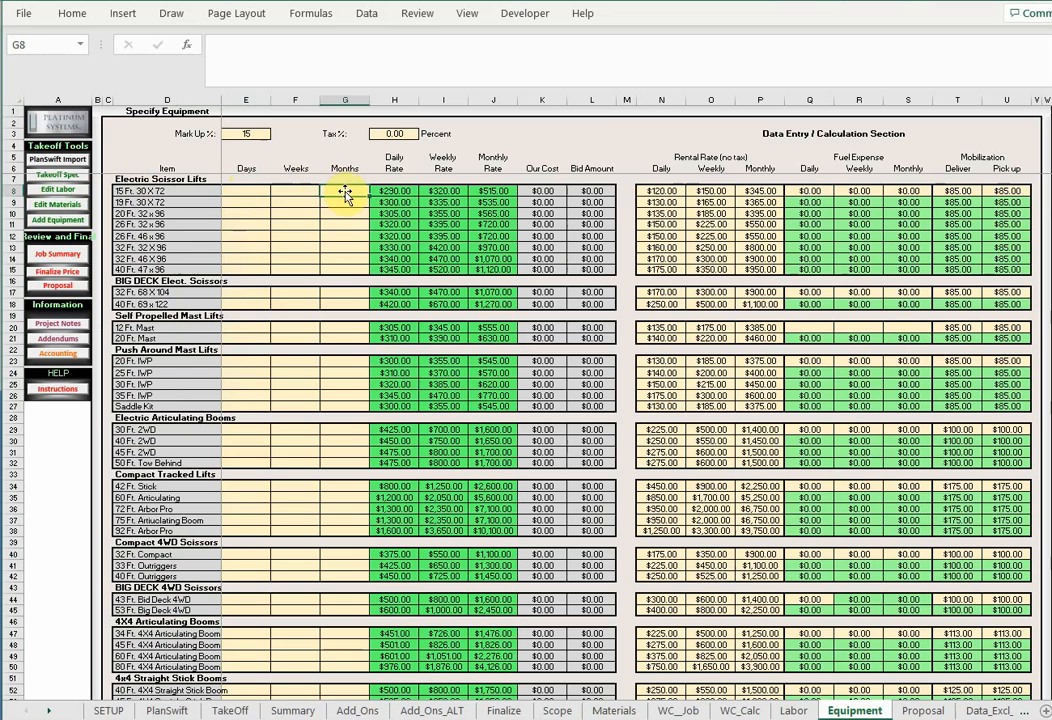
pyautogui.click(296, 189)
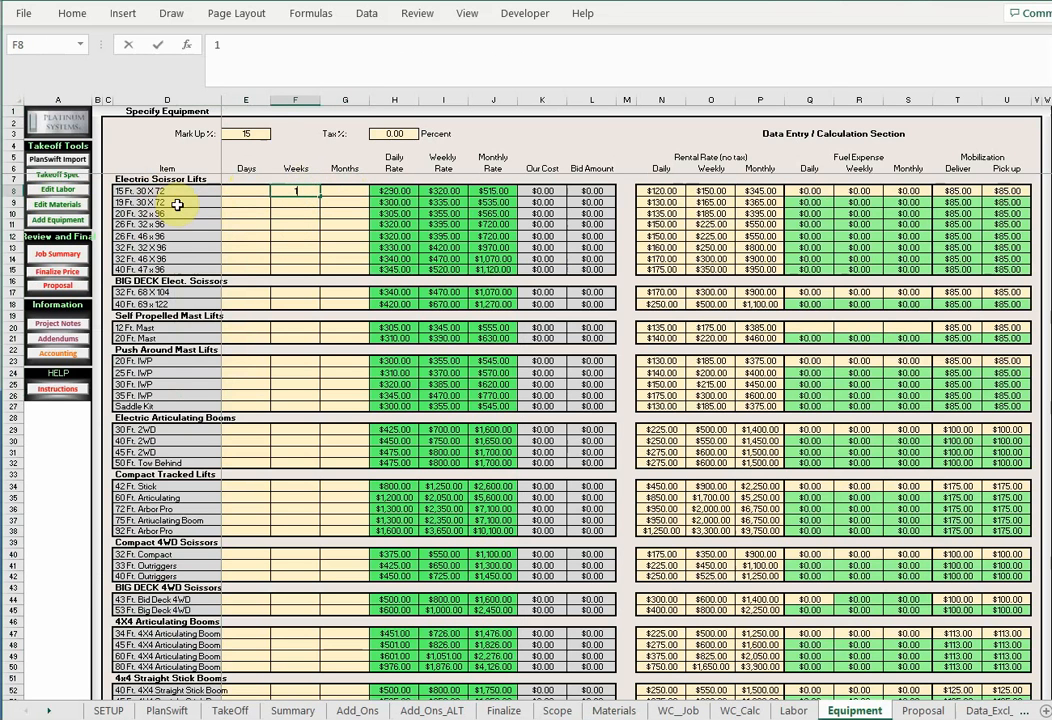
pyautogui.write('1')
pyautogui.press('Return')
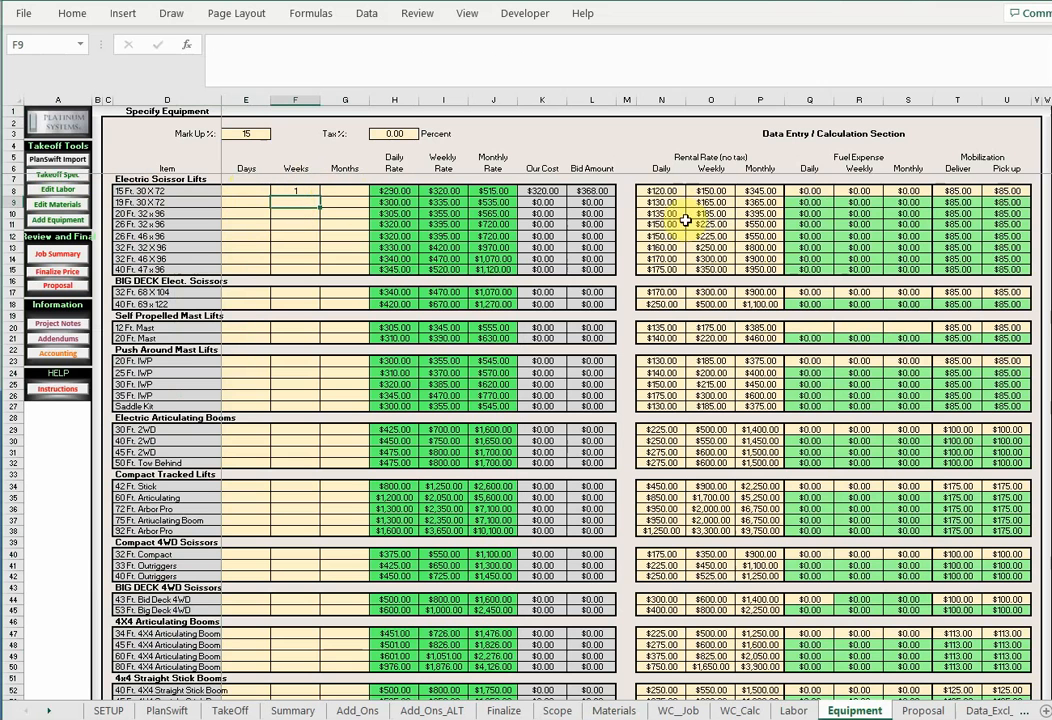
# Examine the daily, weekly and monthly rental rates for the electric scissor lifts and the lift's weeks entry.
pyautogui.moveTo(656, 190); pyautogui.dragTo(744, 268)
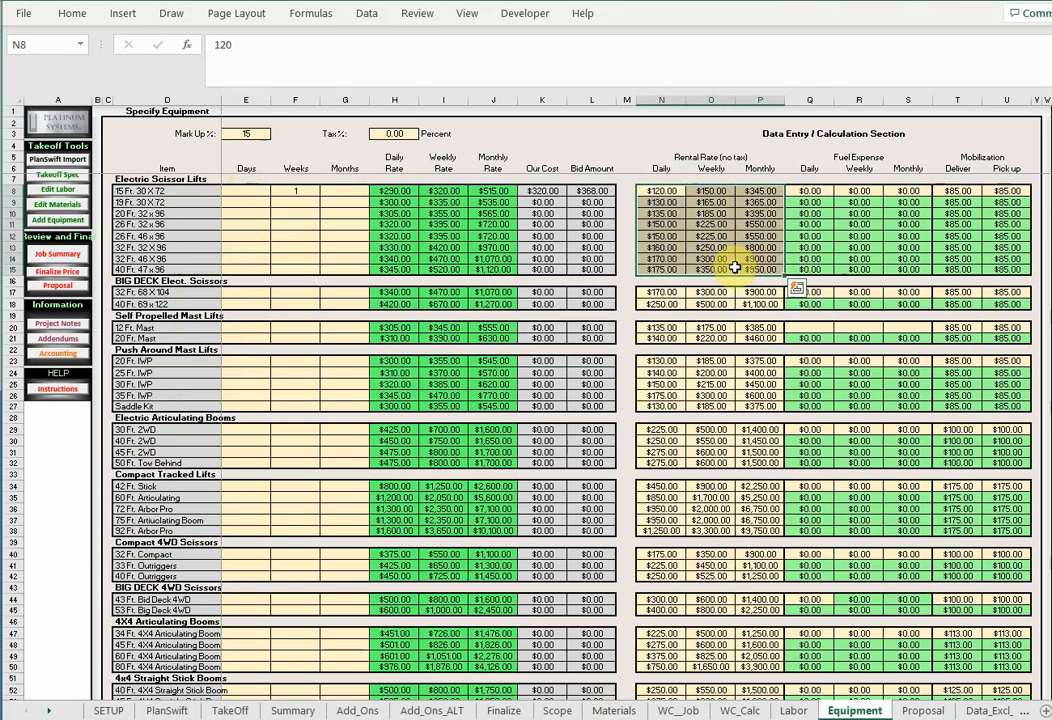
pyautogui.click(296, 146)
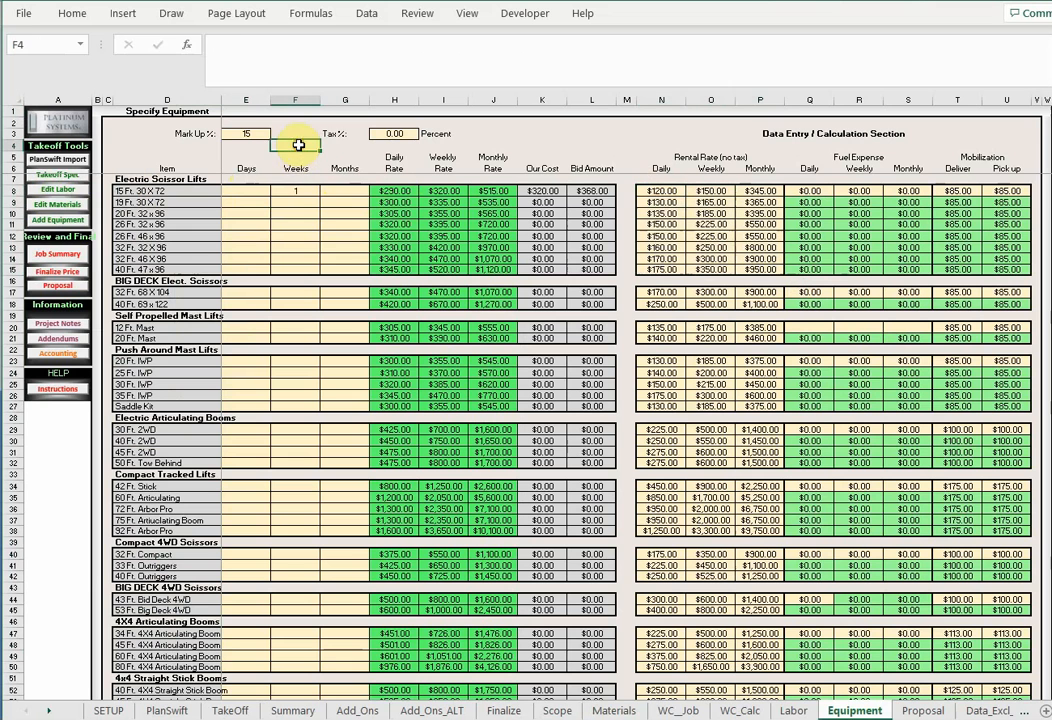
pyautogui.click(297, 190)
pyautogui.write('1')
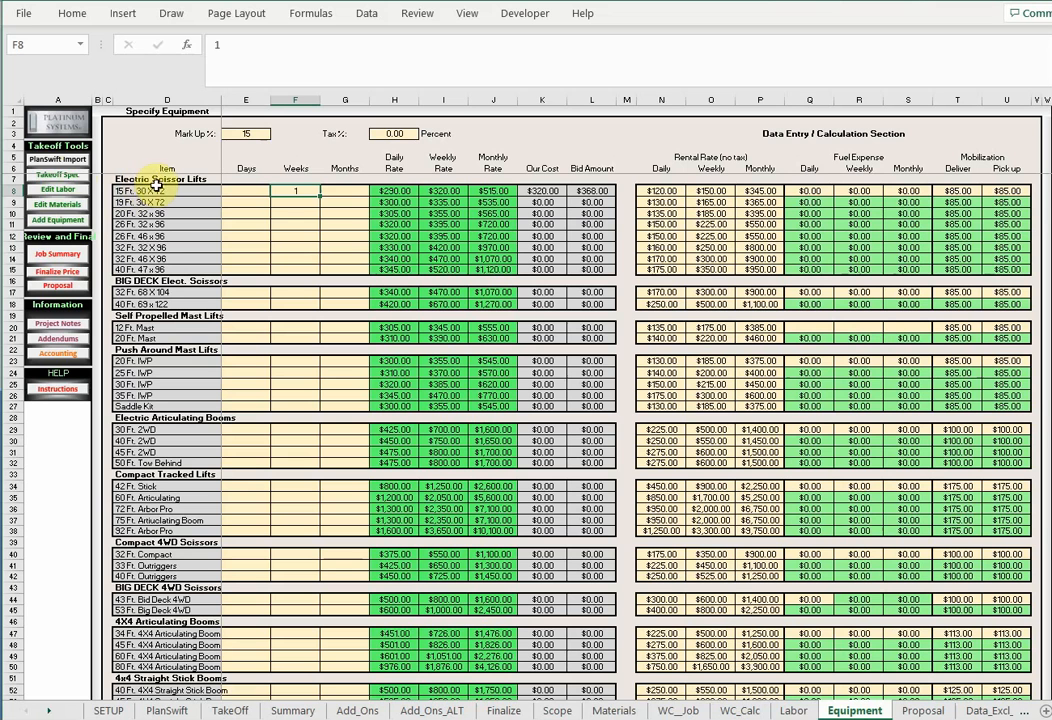
# Open the job summary and review the project breakdown lines and their At Cost unit prices.
pyautogui.click(57, 256)
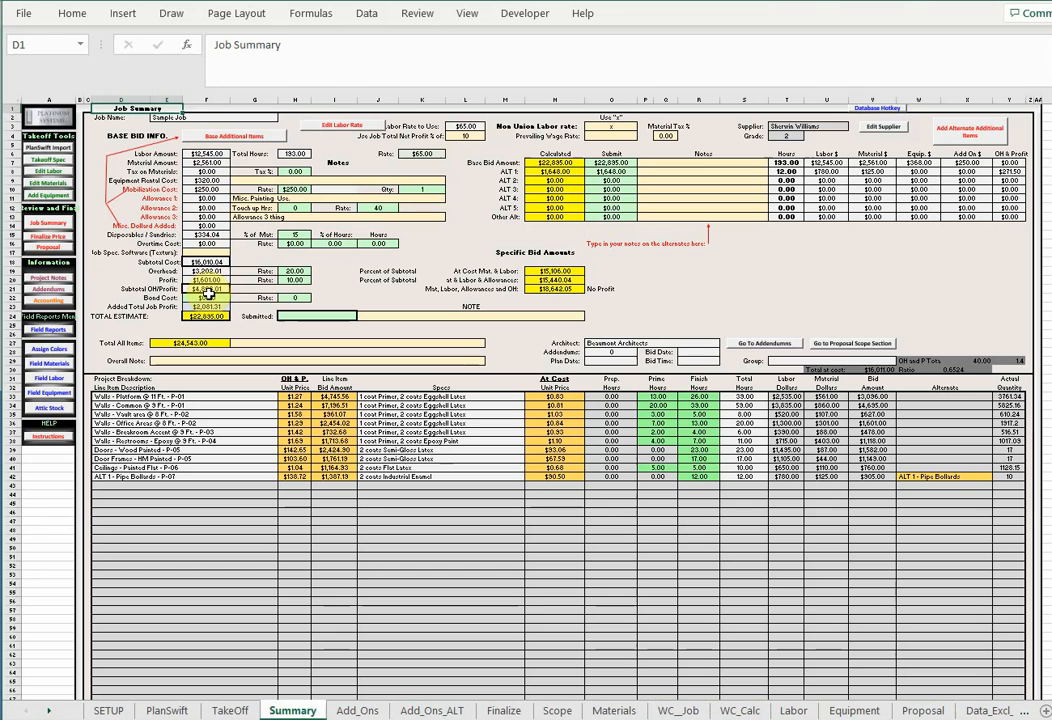
pyautogui.moveTo(97, 396); pyautogui.dragTo(1000, 474)
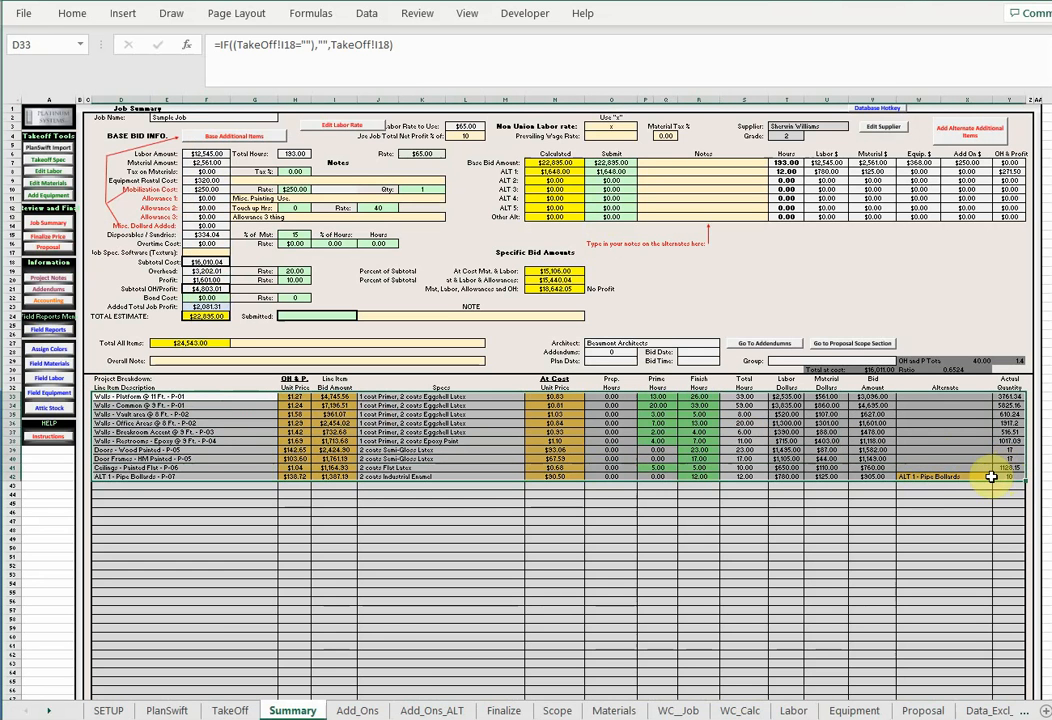
pyautogui.click(564, 405)
pyautogui.click(563, 397)
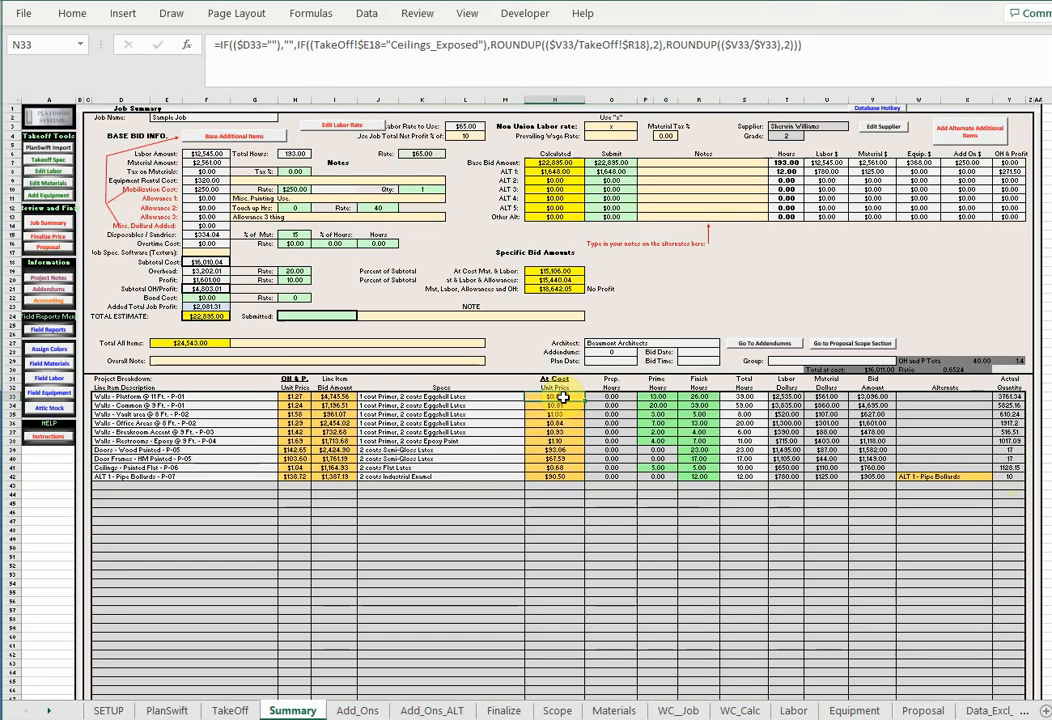
pyautogui.moveTo(563, 397); pyautogui.dragTo(570, 484)
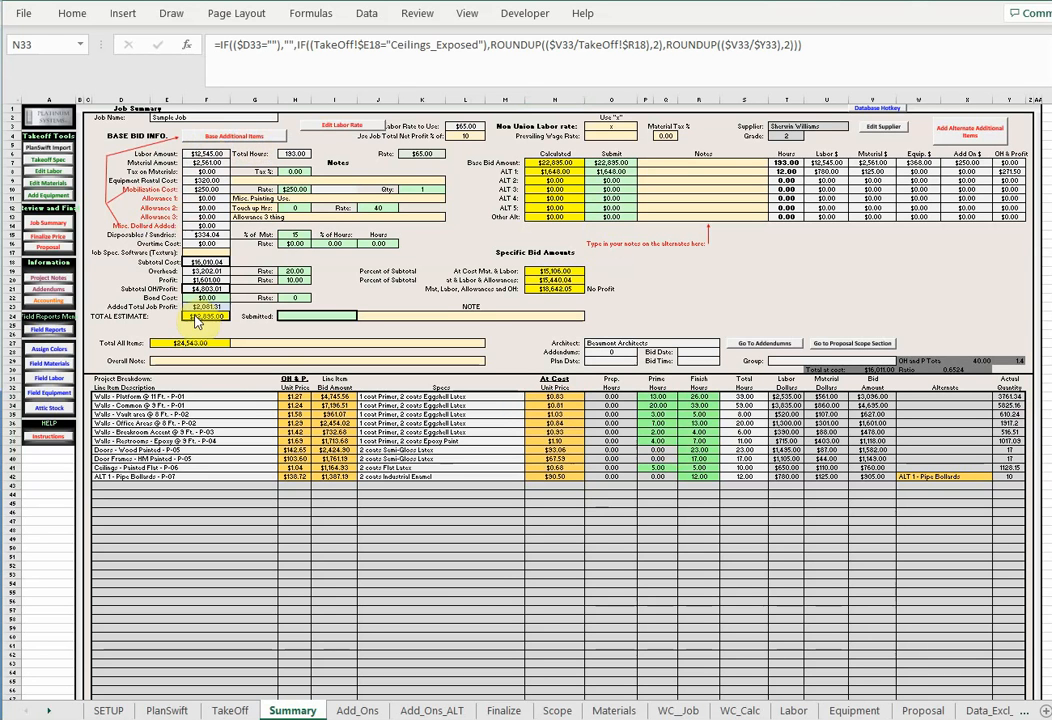
# Open the base bid add-ons and review the hours, description and rate fields for misc tasks.
pyautogui.click(240, 140)
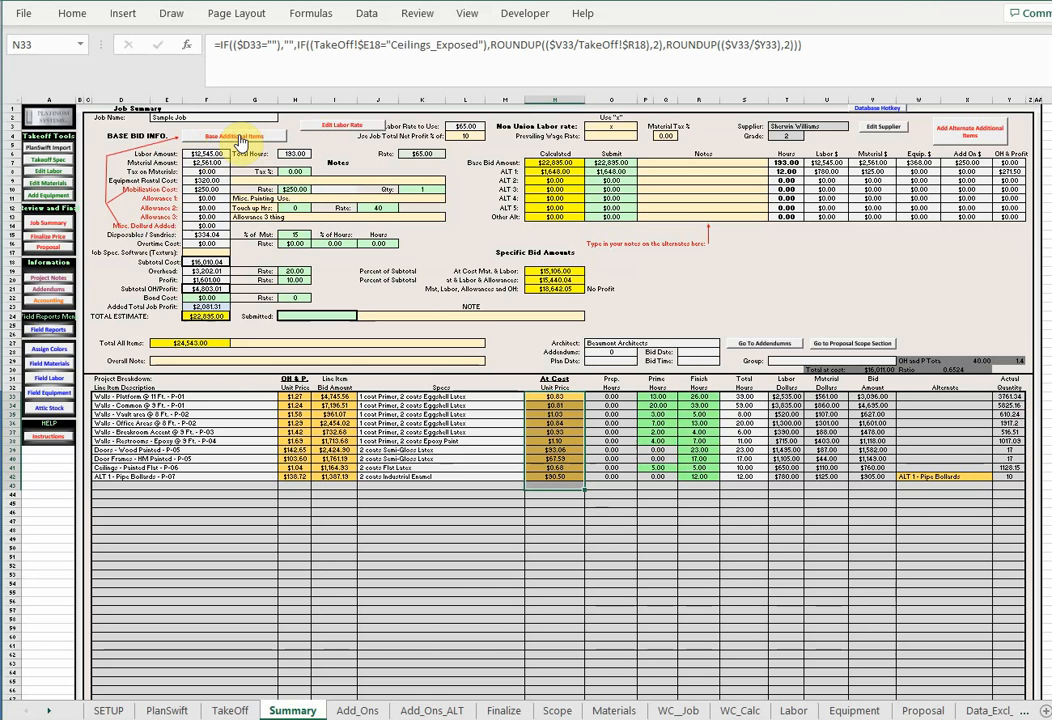
pyautogui.click(240, 140)
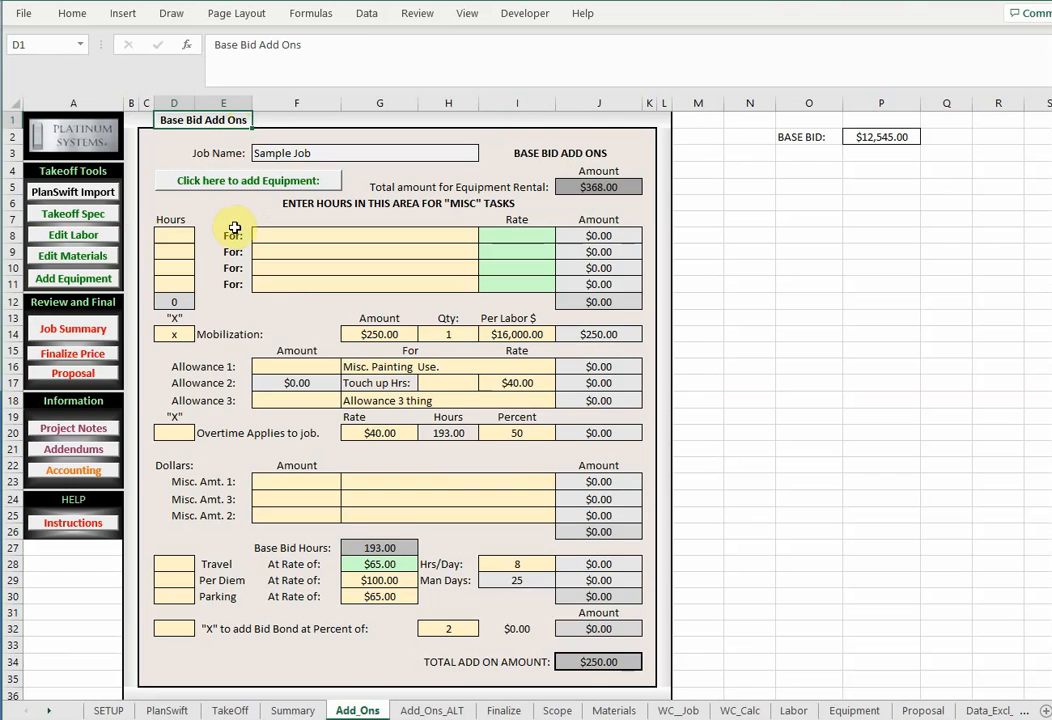
pyautogui.moveTo(171, 232); pyautogui.dragTo(178, 282)
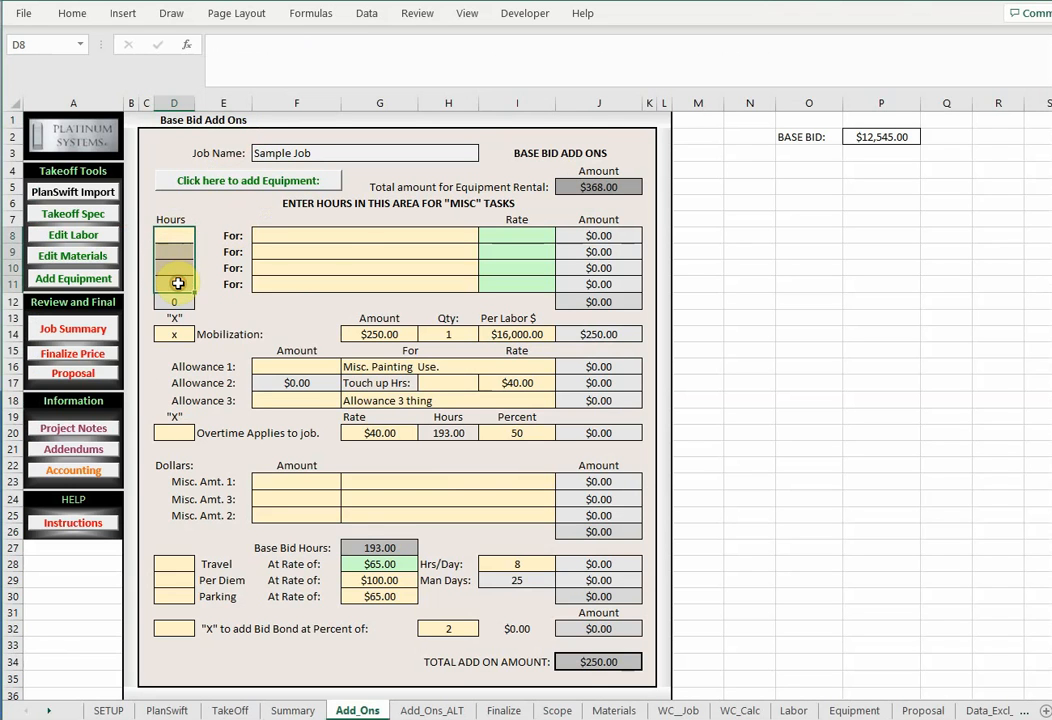
pyautogui.moveTo(340, 232); pyautogui.dragTo(340, 275)
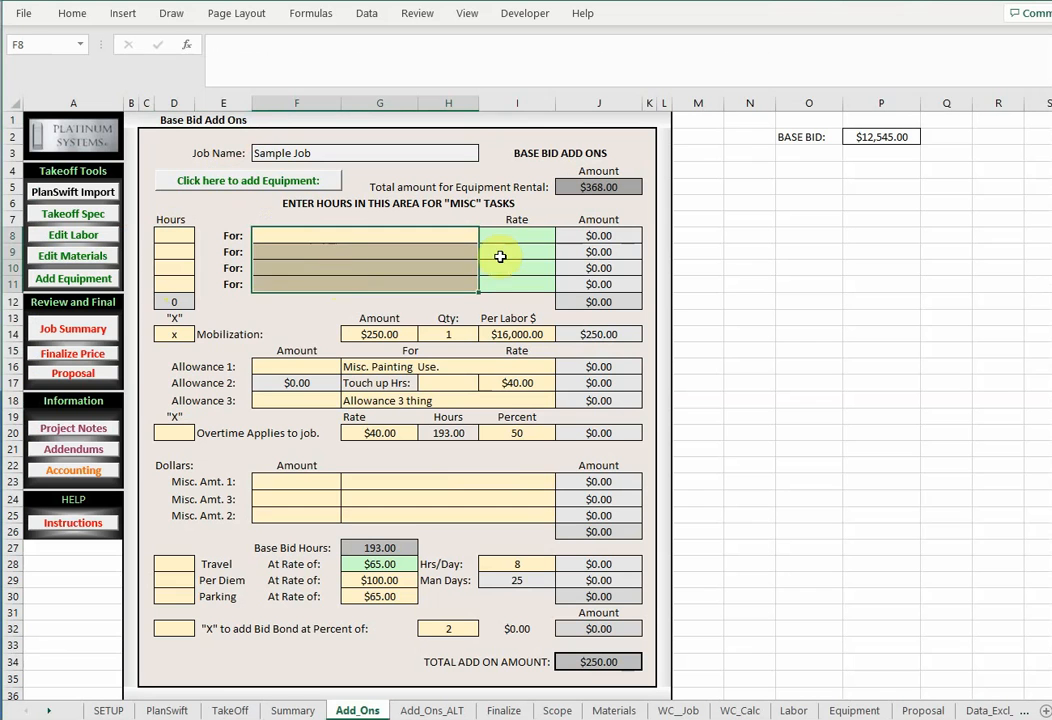
pyautogui.moveTo(513, 236); pyautogui.dragTo(516, 285)
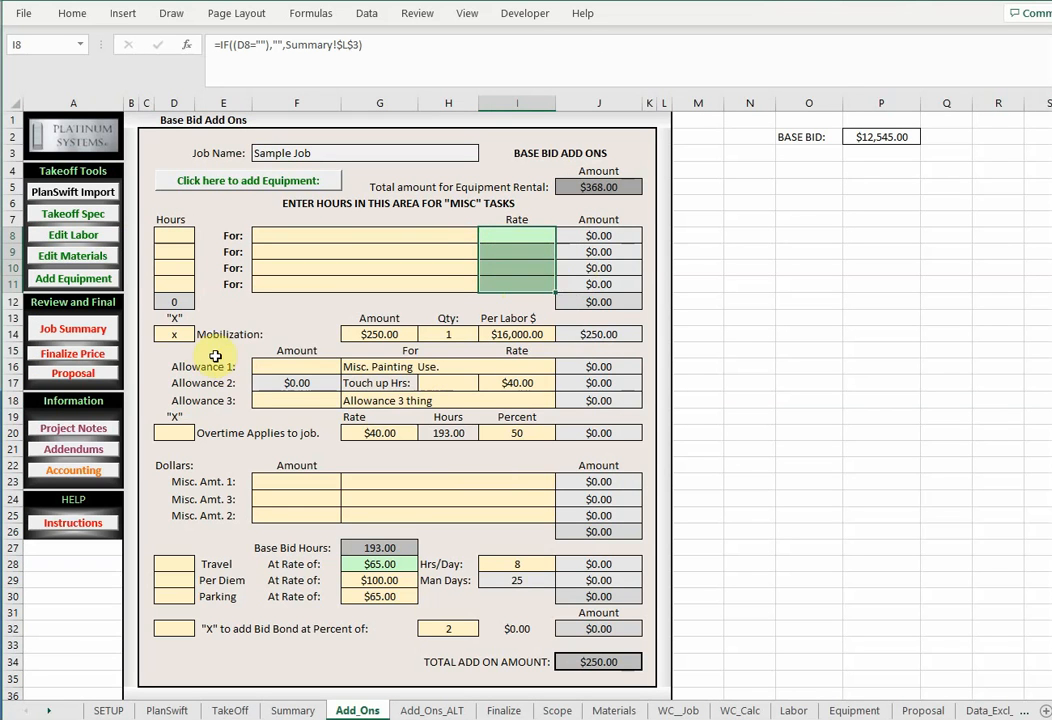
# Review the mobilization, overtime and three allowance entries on the base bid add-ons sheet.
pyautogui.click(172, 334)
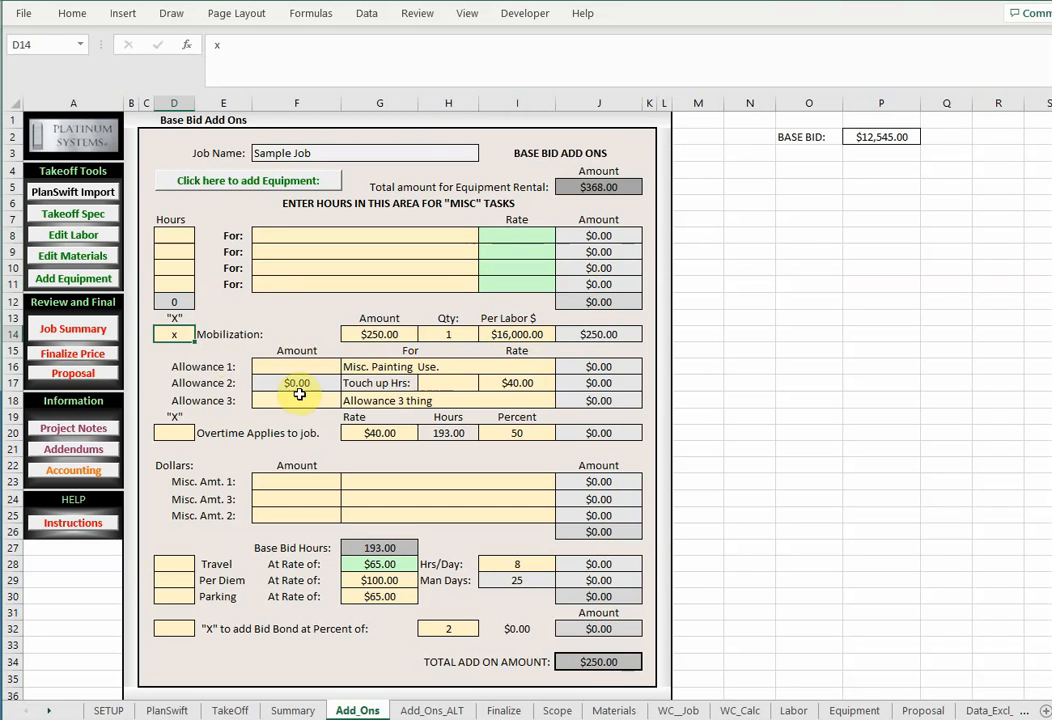
pyautogui.click(180, 434)
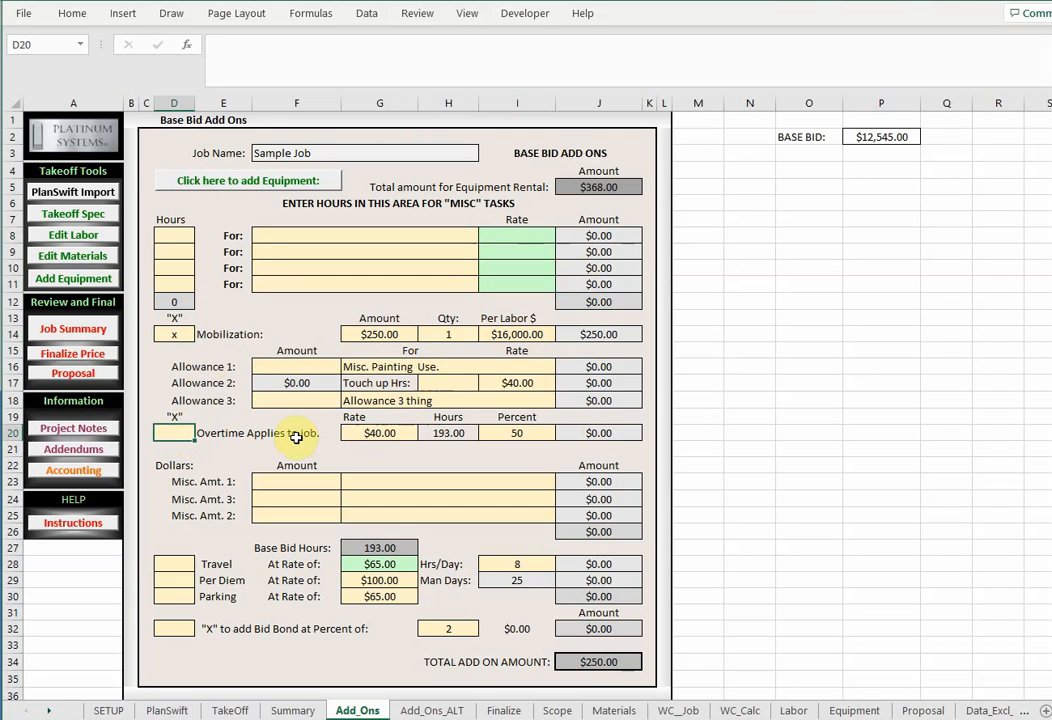
pyautogui.click(290, 365)
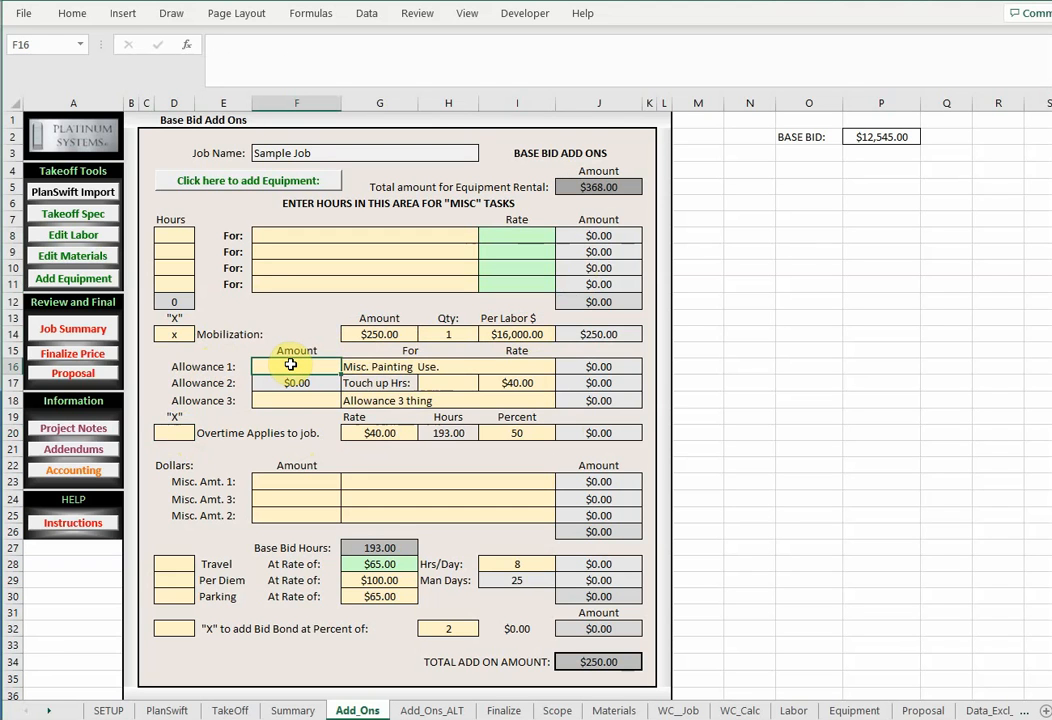
pyautogui.click(456, 383)
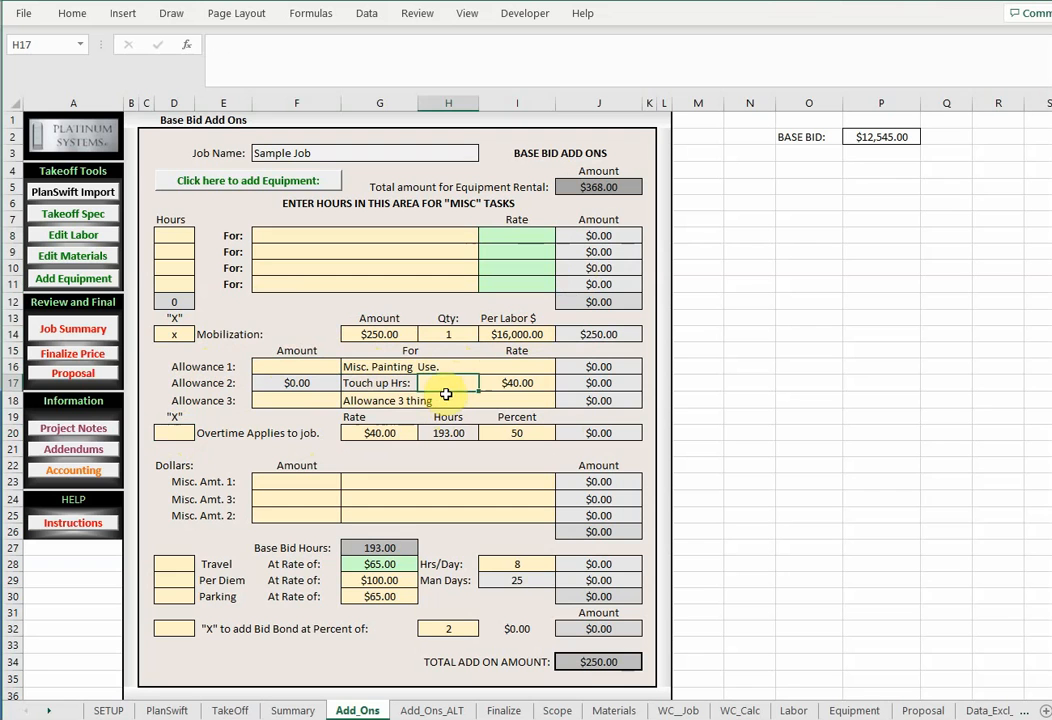
pyautogui.click(294, 400)
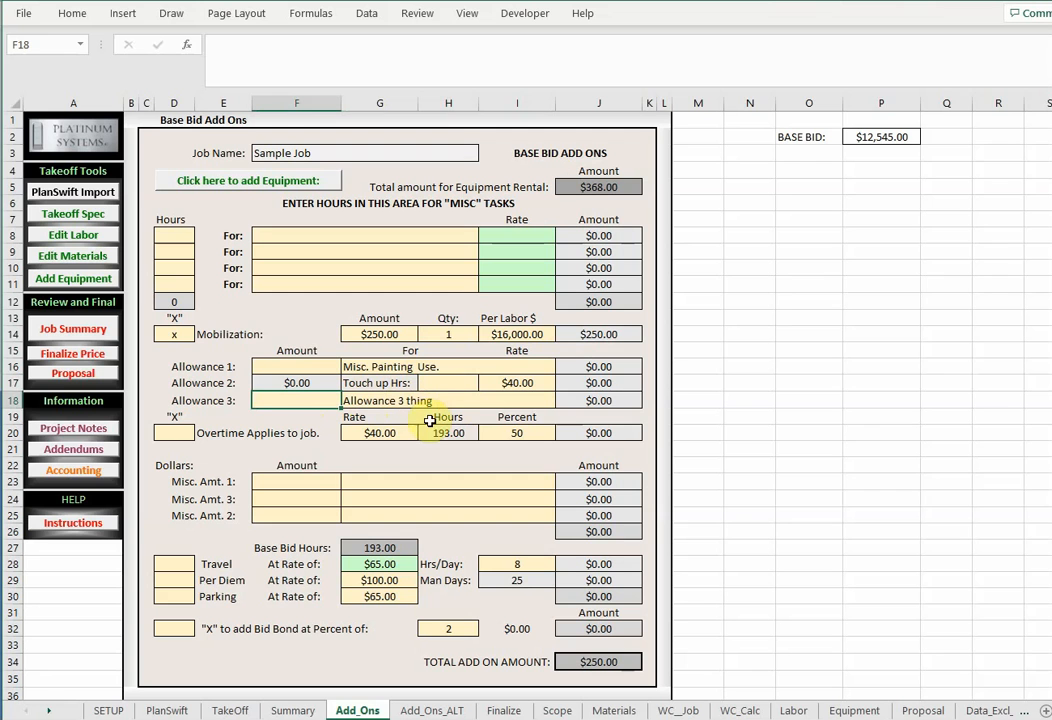
# Review the misc dollar amounts, travel option and bid bond percentage on the base bid add-ons sheet.
pyautogui.moveTo(296, 483)
pyautogui.mouseDown()
pyautogui.moveTo(297, 516)
pyautogui.moveTo(305, 495)
pyautogui.moveTo(293, 488)
pyautogui.mouseUp()
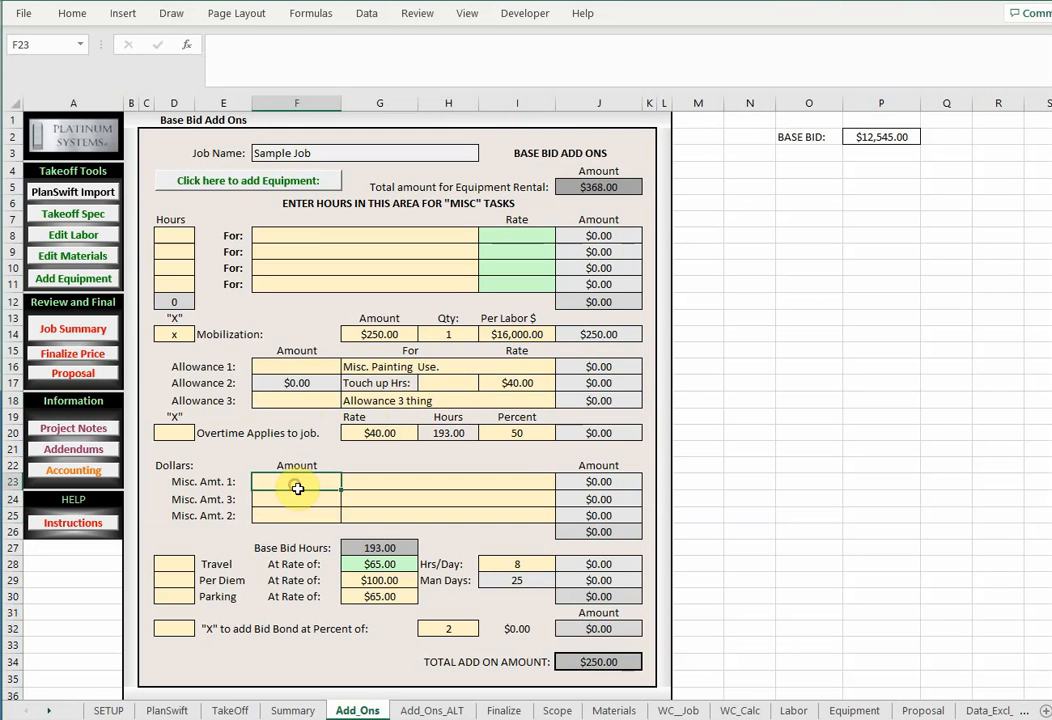
pyautogui.click(174, 565)
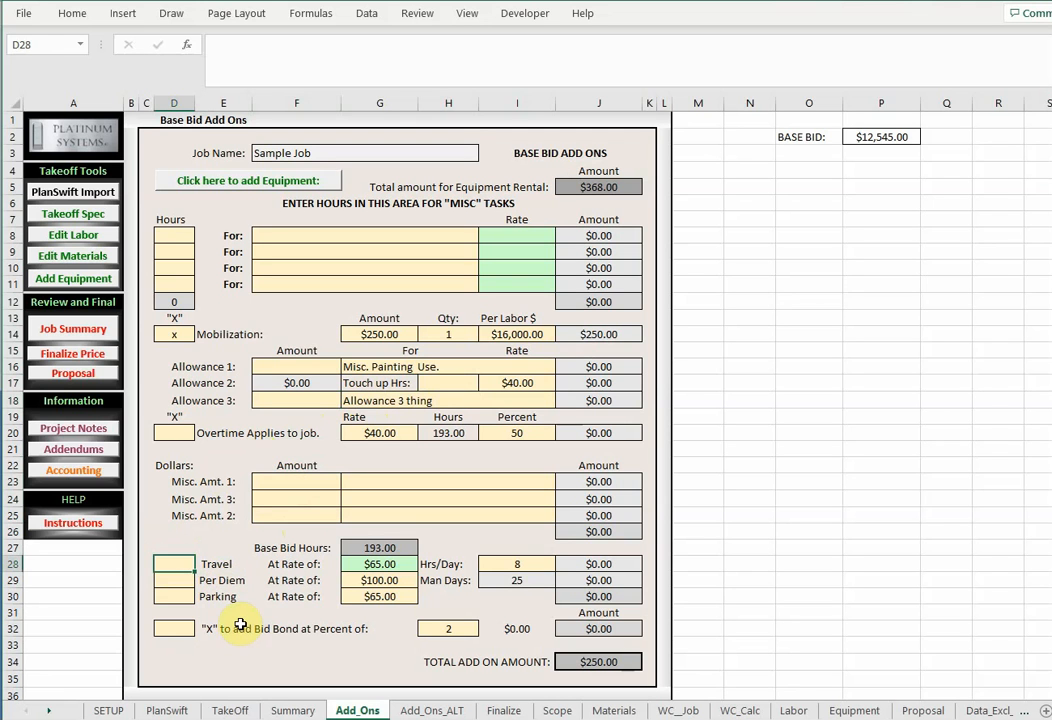
pyautogui.click(170, 628)
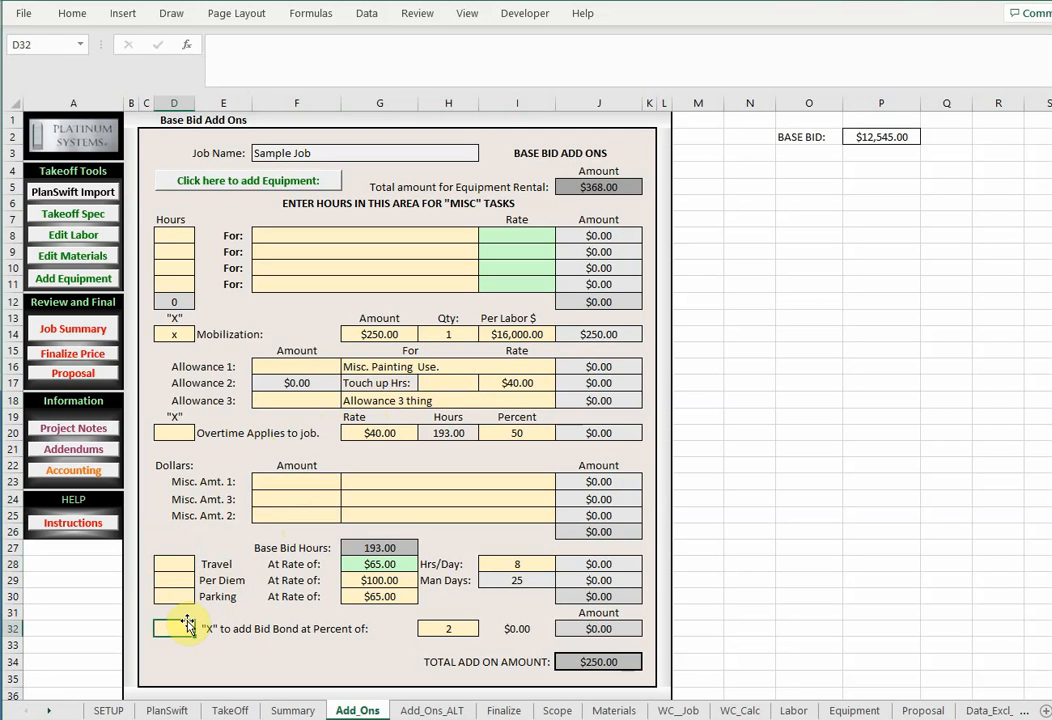
pyautogui.click(450, 629)
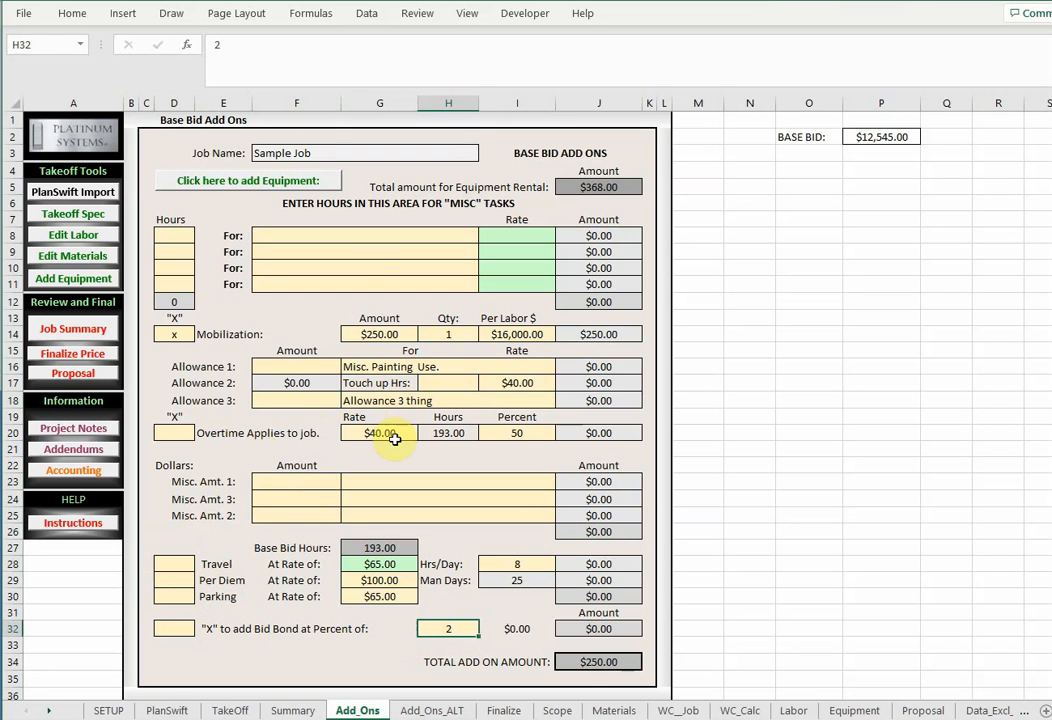
# Return to the job summary and enter the note "ALT 1 - Pipe Bollards" for the ALT 1 bid amount.
pyautogui.click(80, 328)
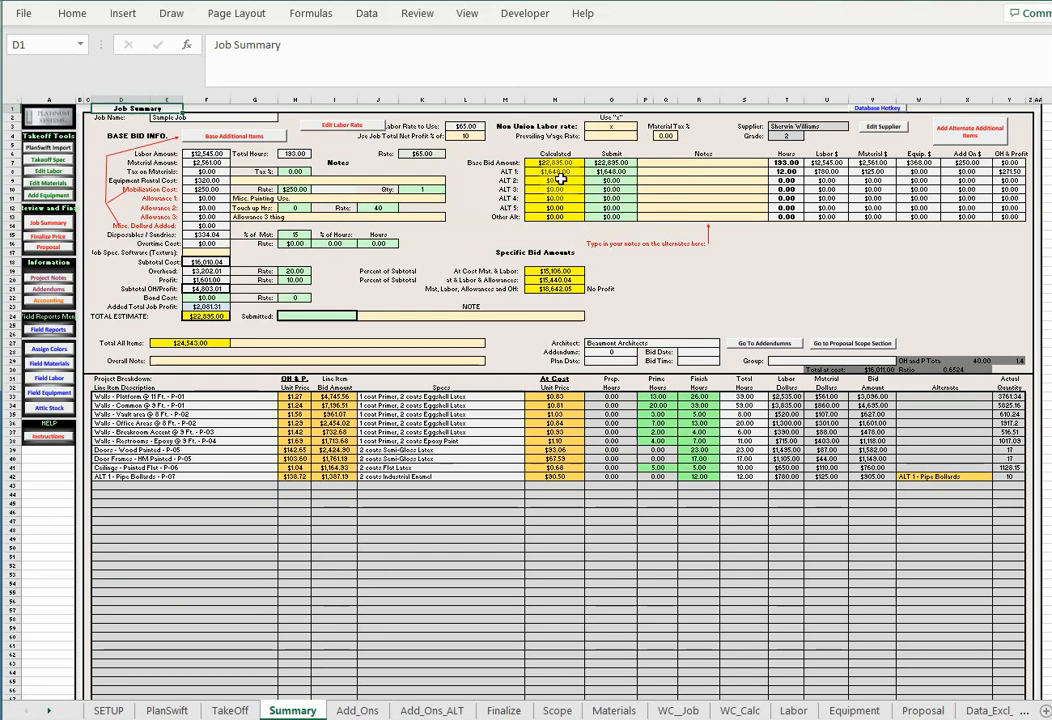
pyautogui.click(543, 171)
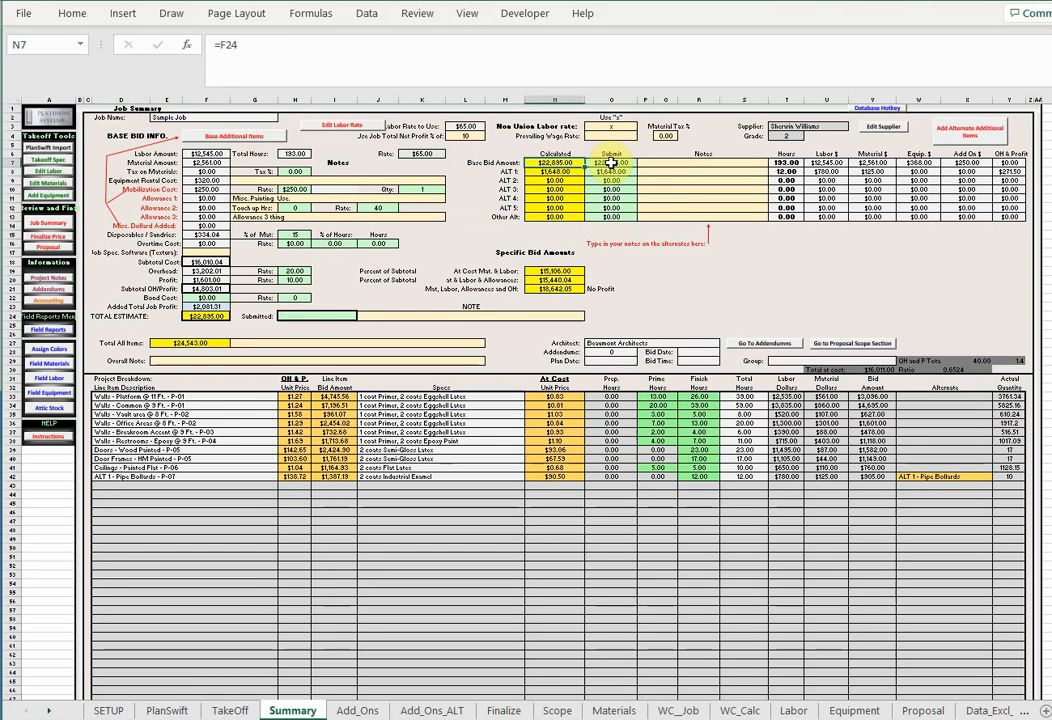
pyautogui.click(550, 180)
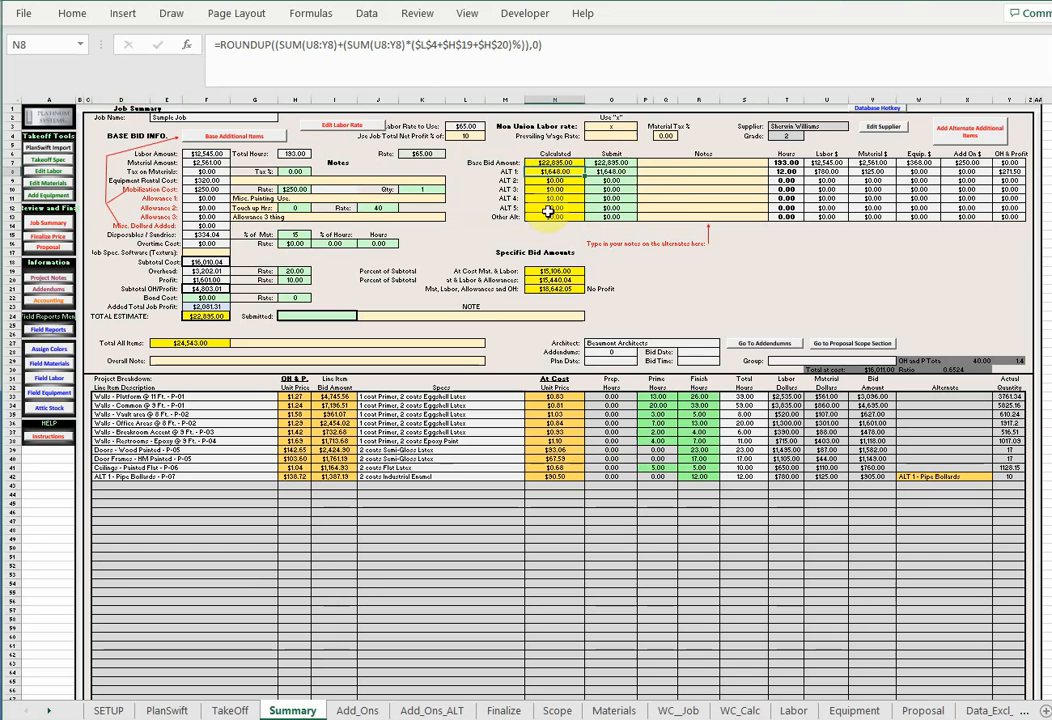
pyautogui.click(650, 172)
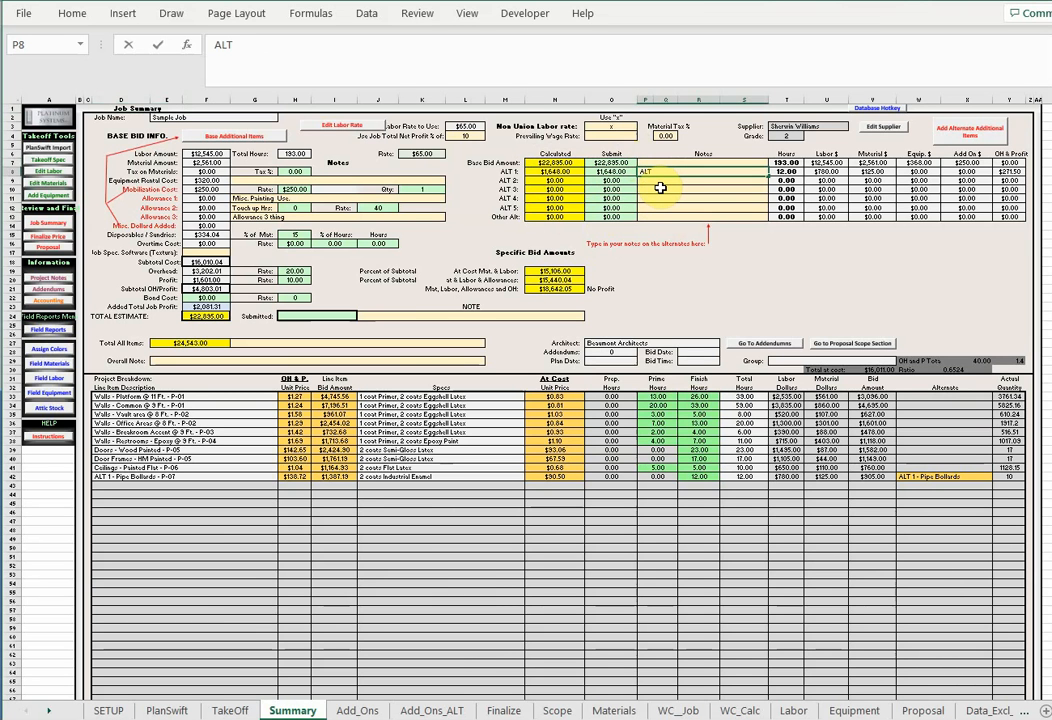
pyautogui.write('ALT 1 - Pipe Bollards')
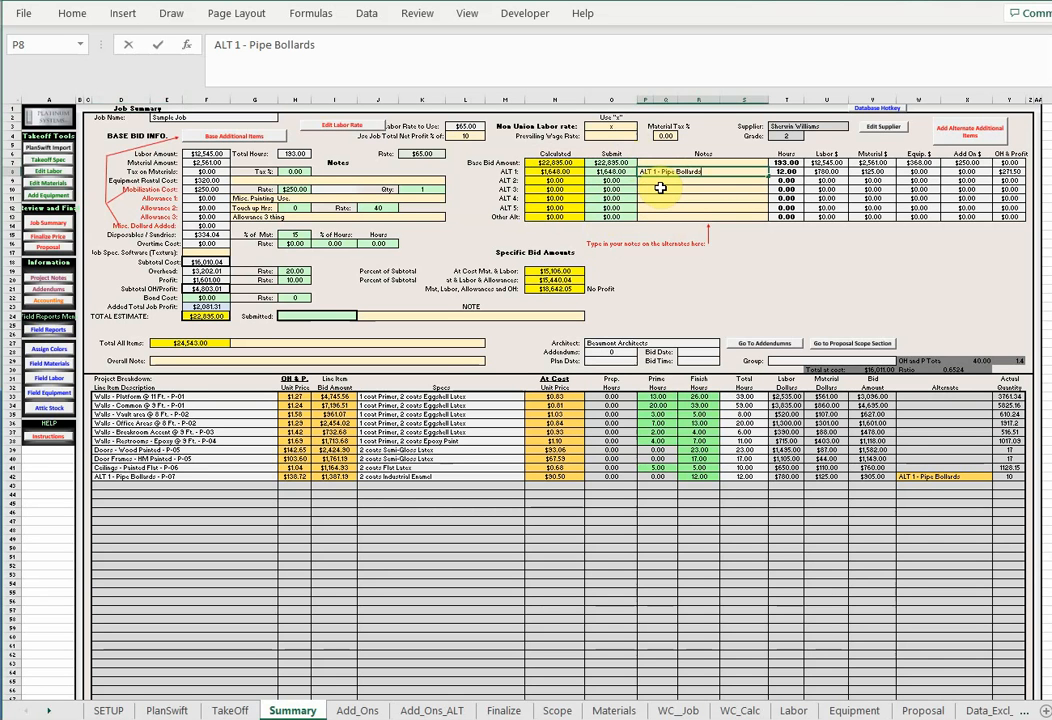
pyautogui.click(766, 263)
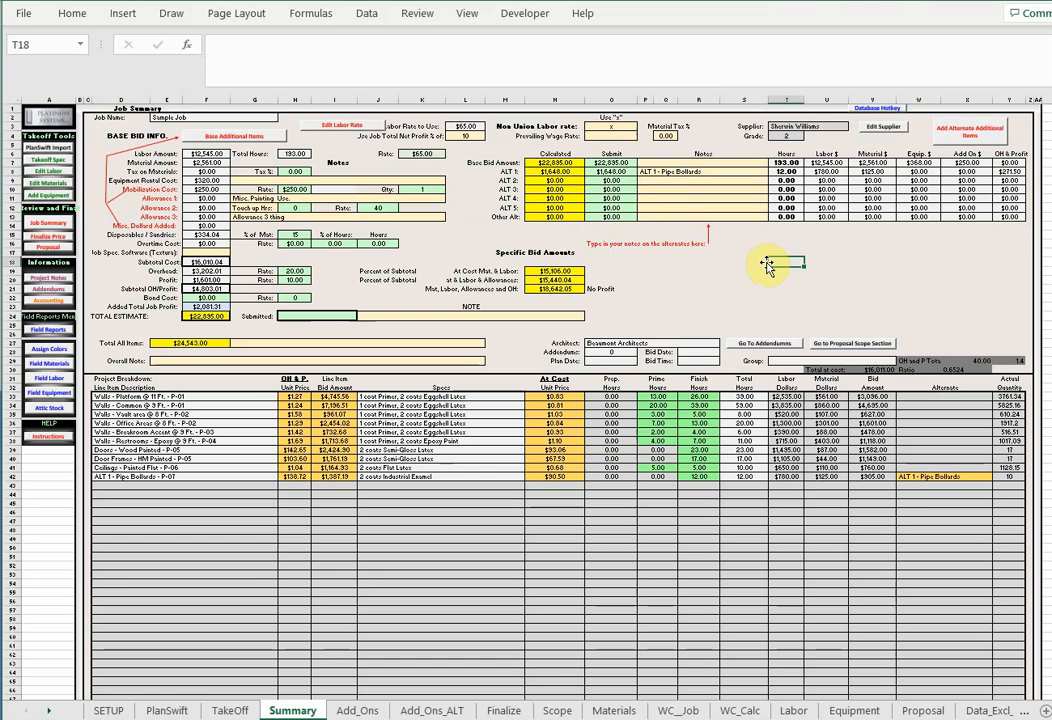
# Open the bid proposal sheet and review the Residential and Commercial proposal type options.
pyautogui.click(52, 246)
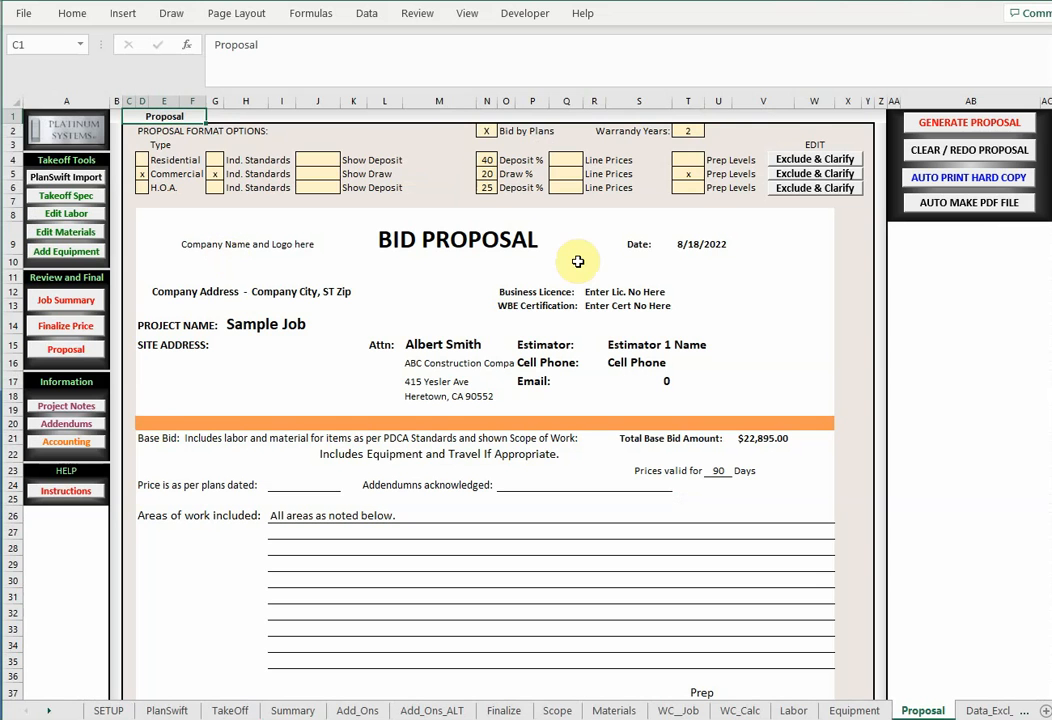
pyautogui.click(172, 159)
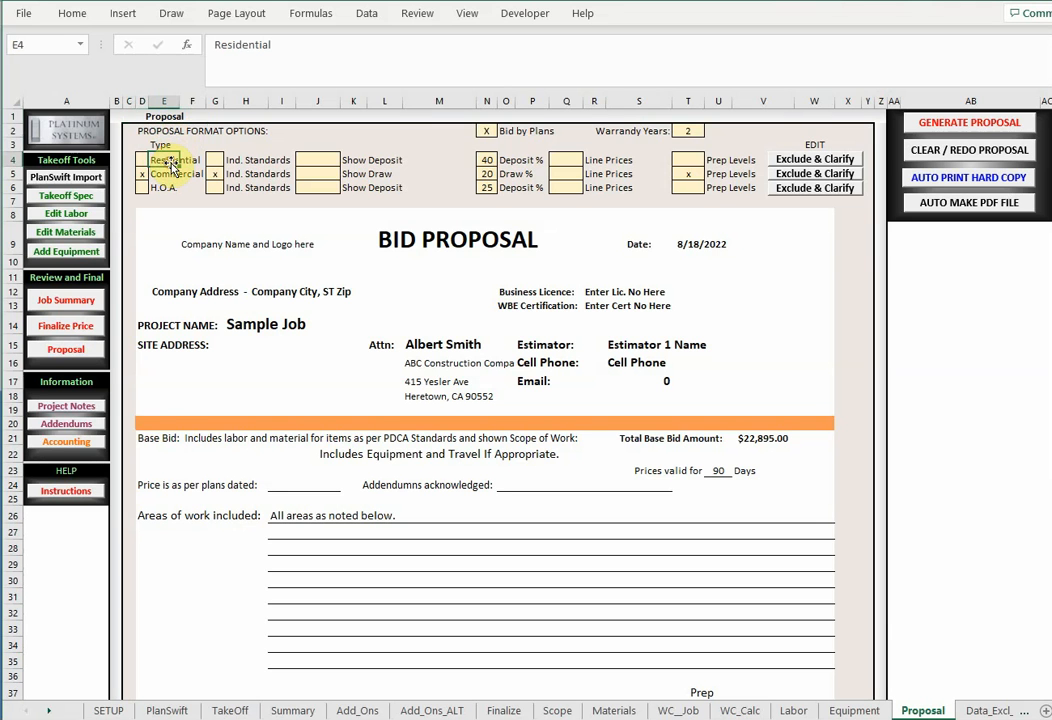
pyautogui.click(142, 160)
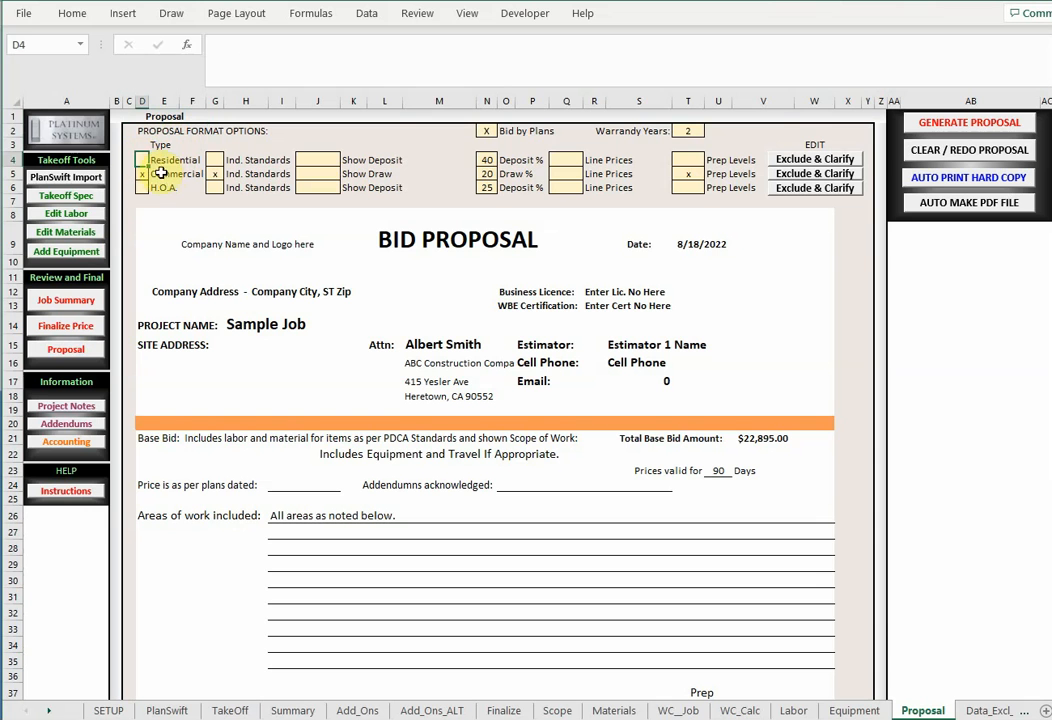
pyautogui.click(170, 175)
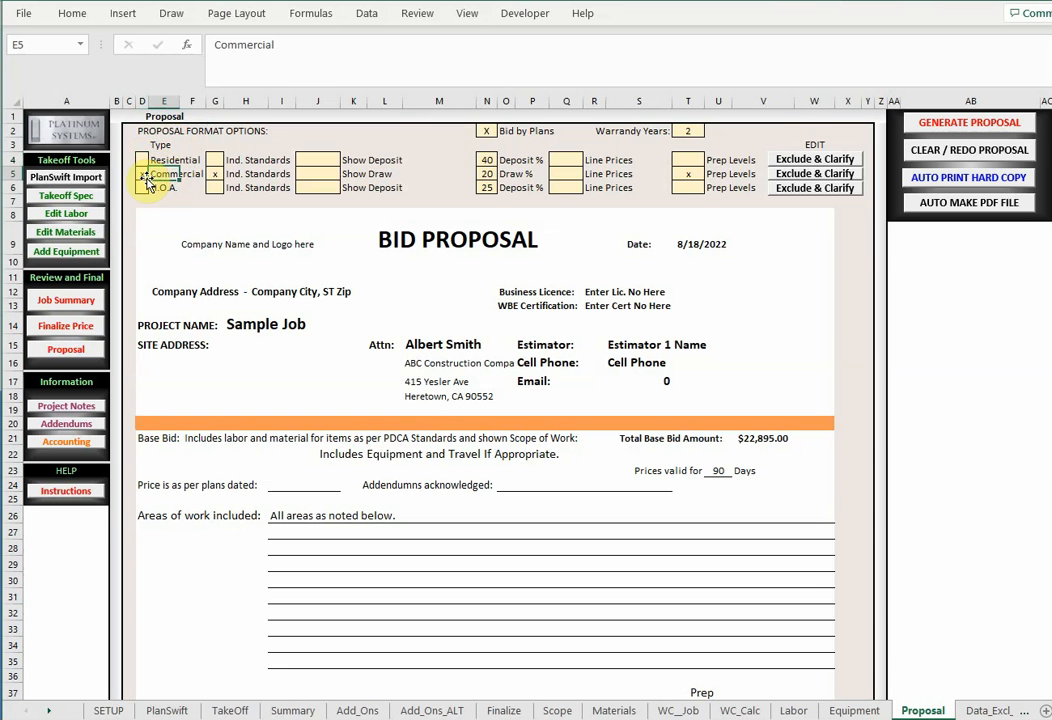
pyautogui.click(142, 176)
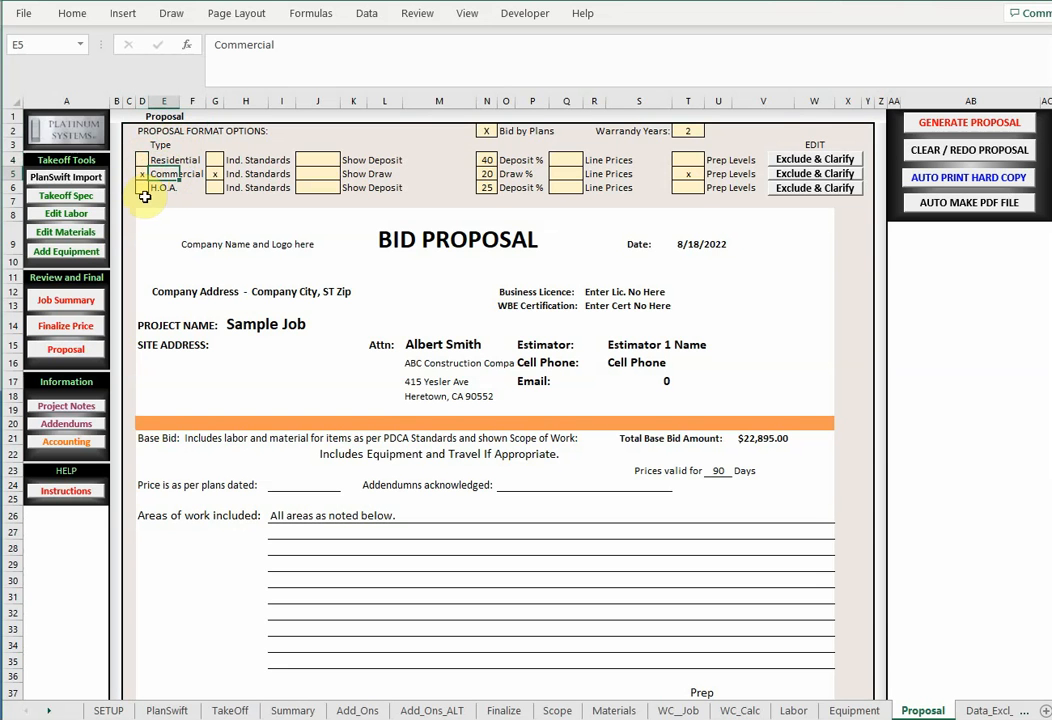
# Review the Commercial proposal's Ind. Standards, Show Draw, Draw %, Line Prices and Prep Levels format options.
pyautogui.click(216, 173)
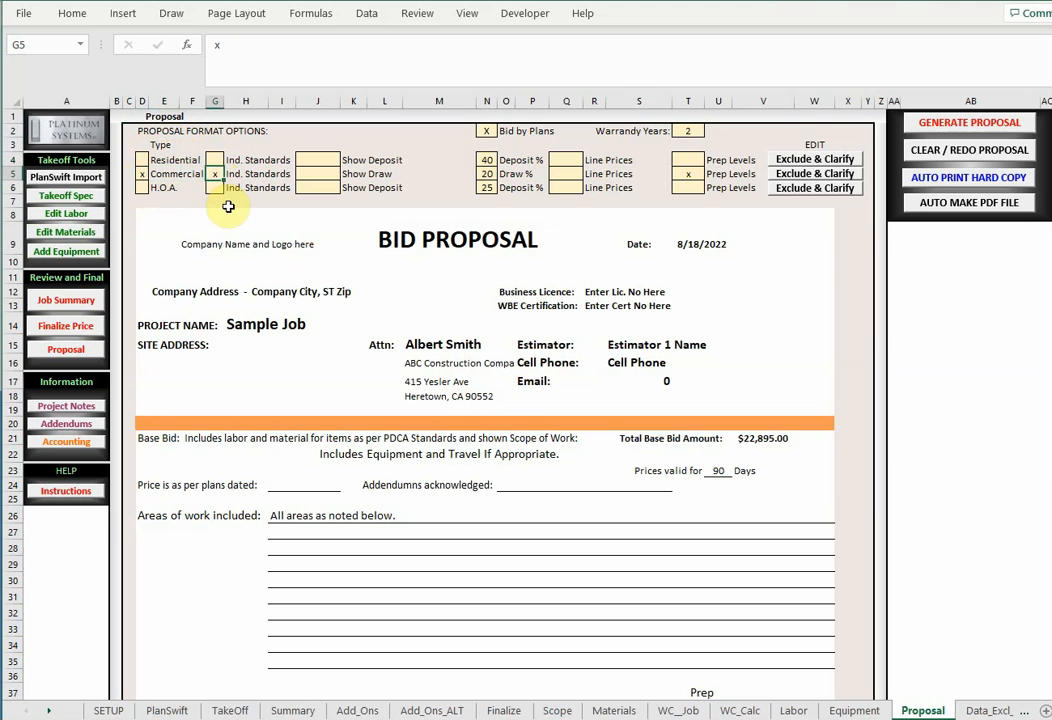
pyautogui.click(322, 176)
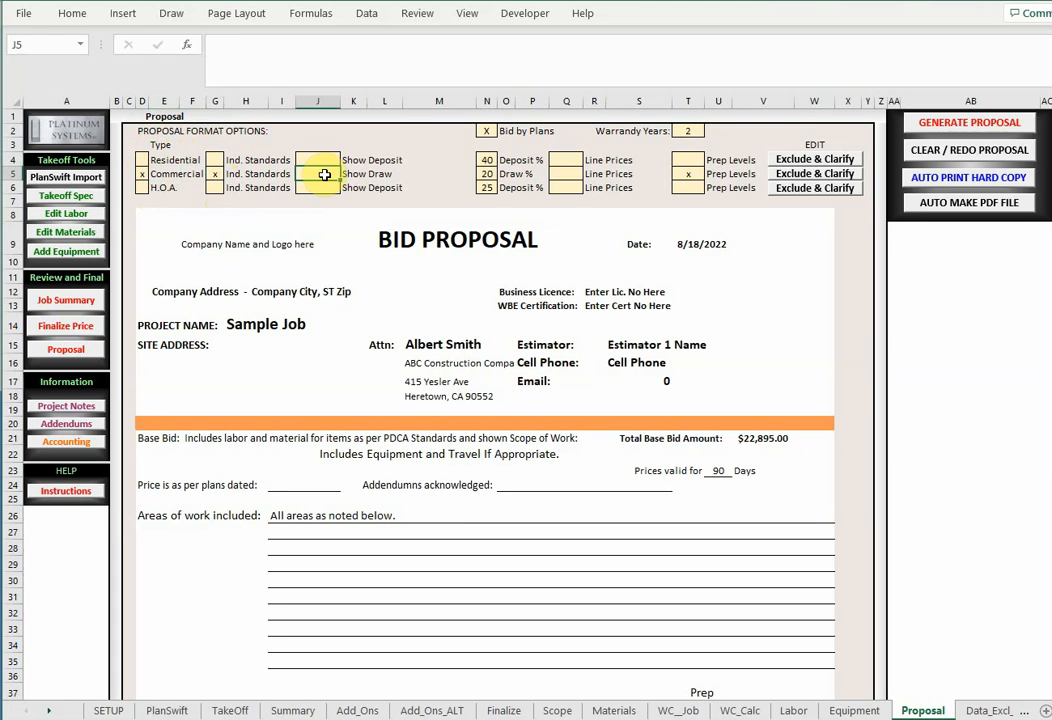
pyautogui.click(493, 174)
pyautogui.click(326, 177)
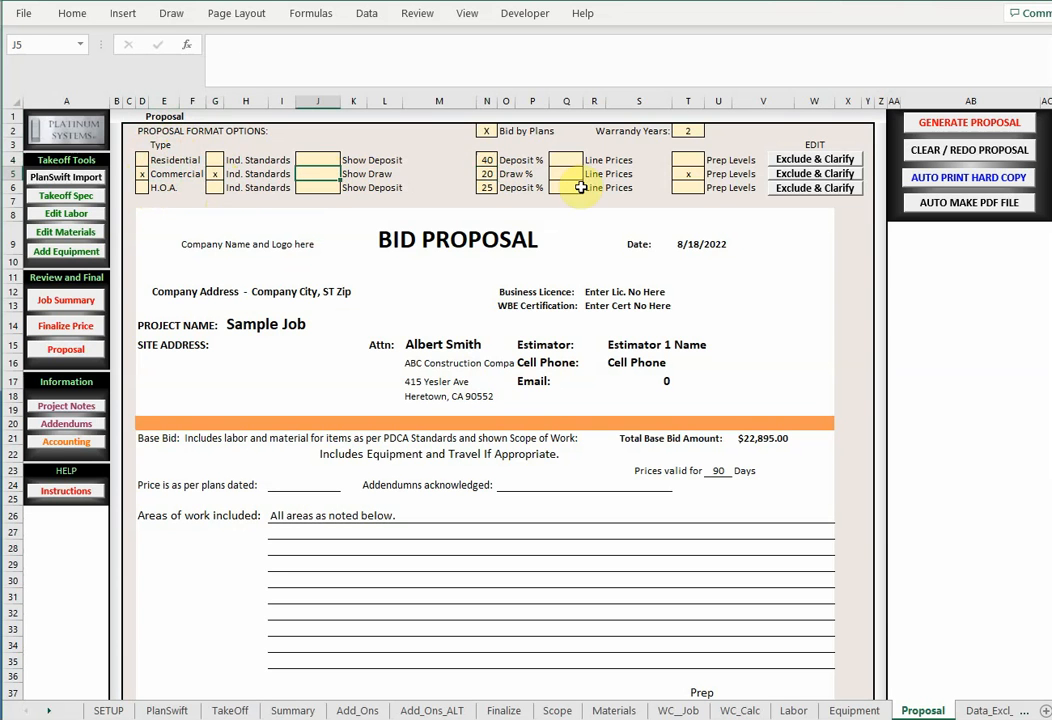
pyautogui.click(600, 174)
pyautogui.click(567, 175)
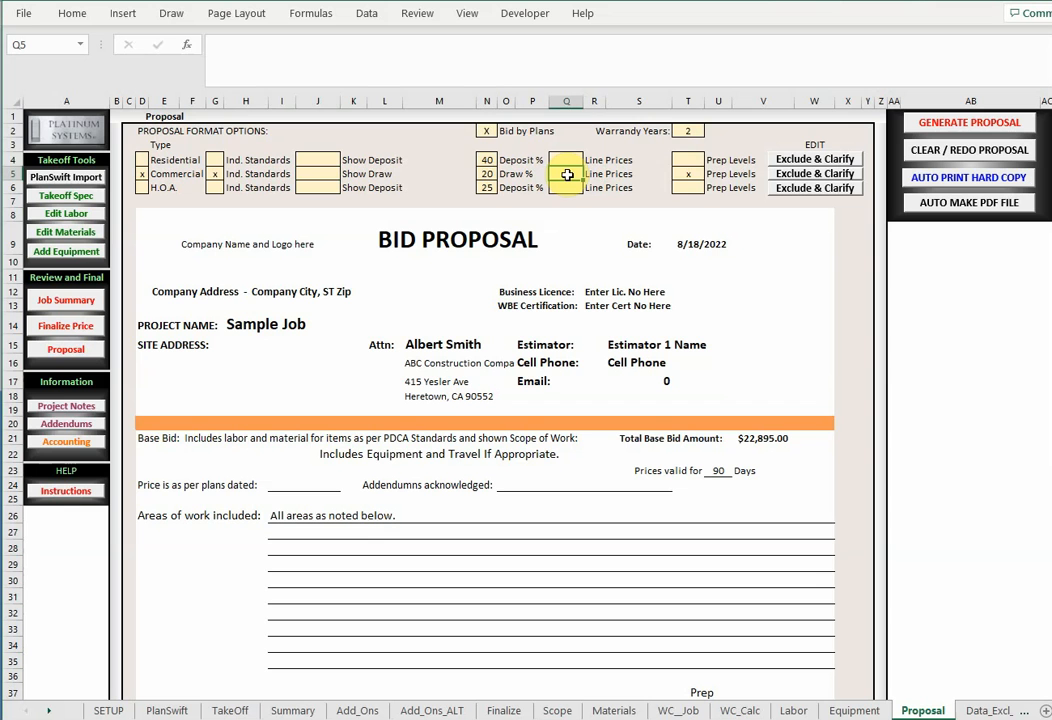
pyautogui.click(685, 176)
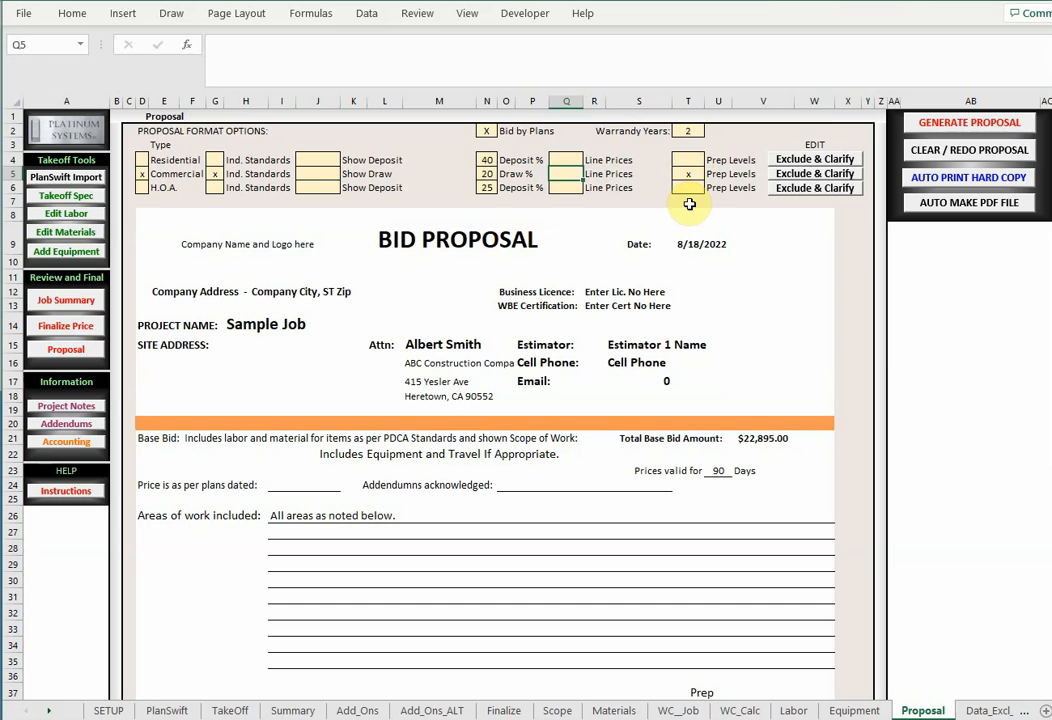
# Review the customer contact, estimator, company name and logo, and site address areas of the proposal header.
pyautogui.click(431, 346)
pyautogui.click(434, 316)
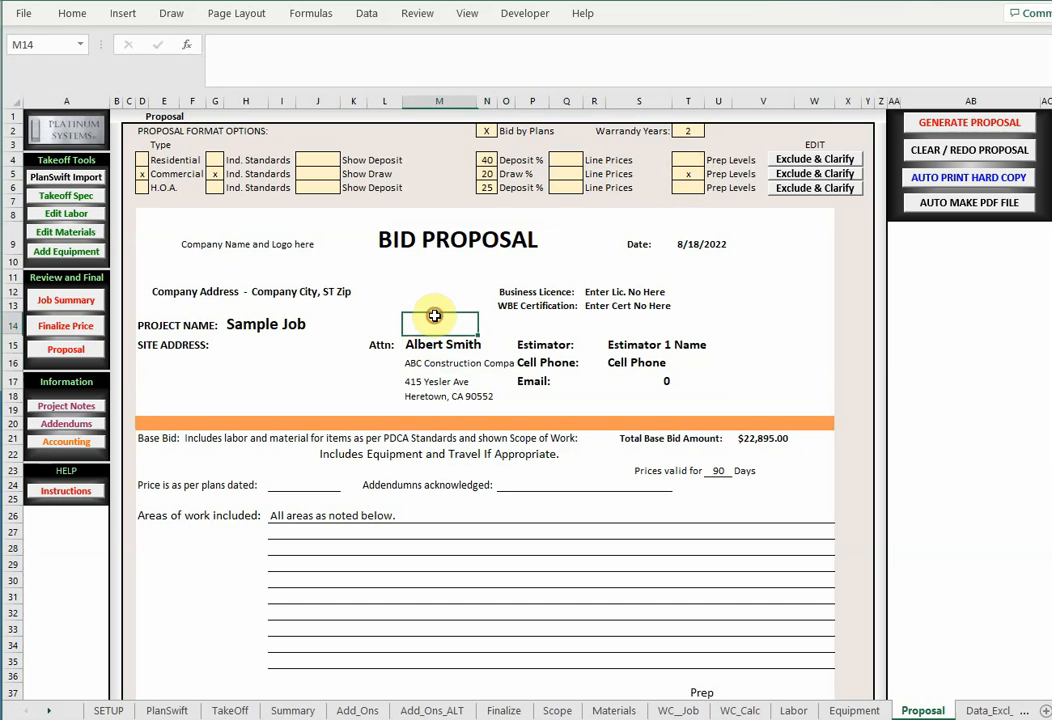
pyautogui.moveTo(425, 344); pyautogui.dragTo(483, 399)
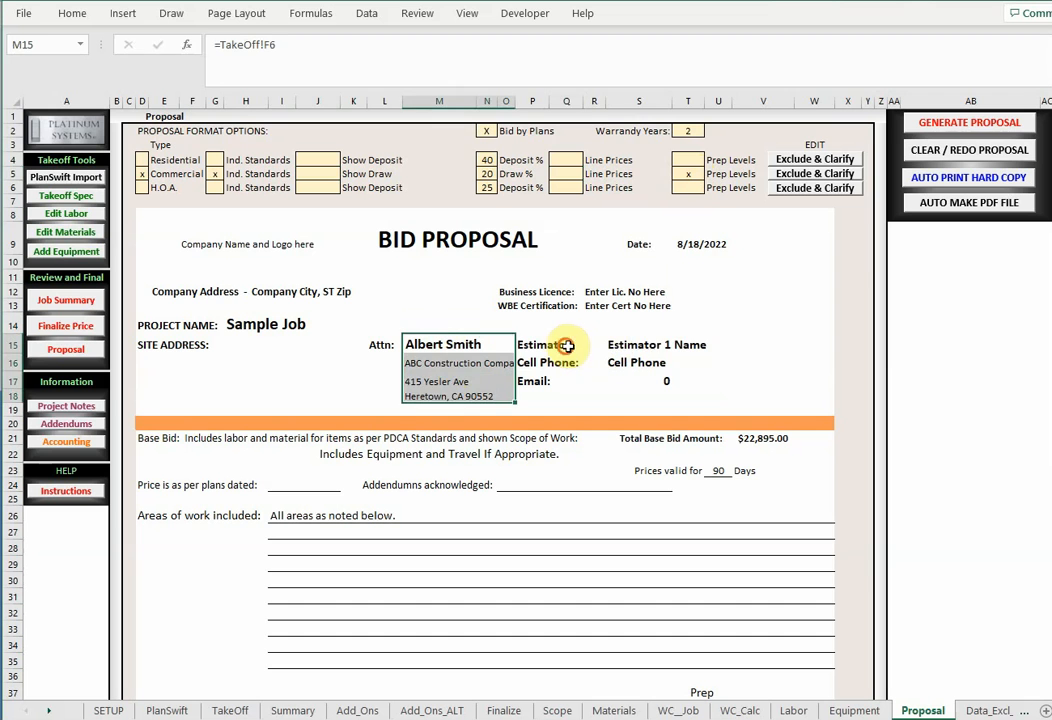
pyautogui.moveTo(560, 345); pyautogui.dragTo(698, 380)
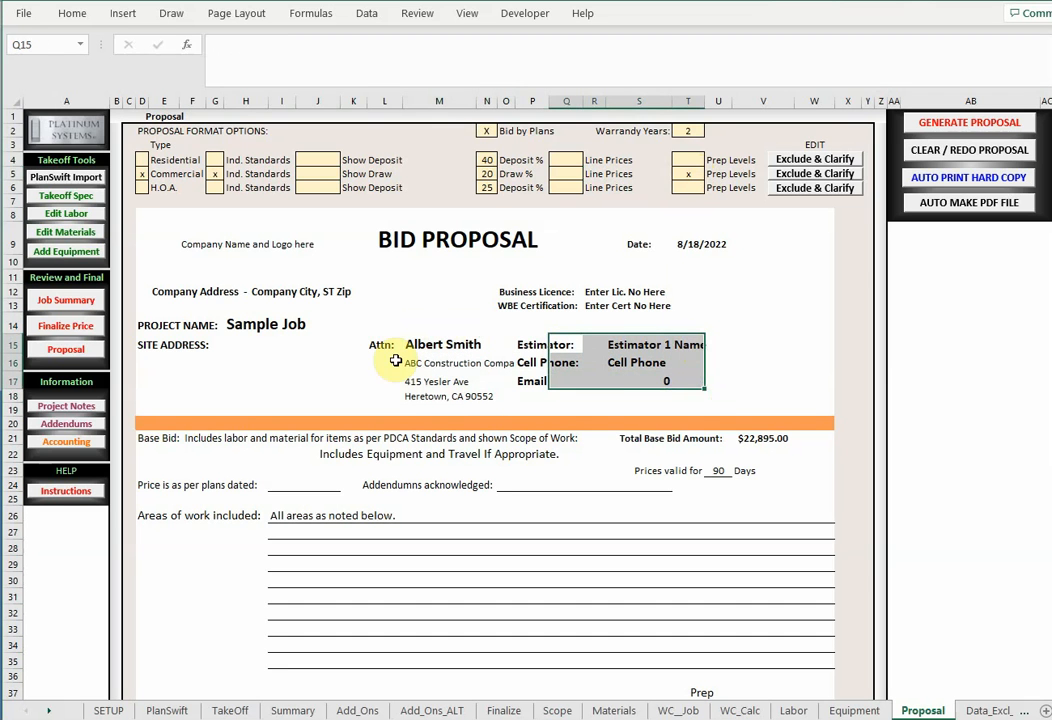
pyautogui.click(296, 347)
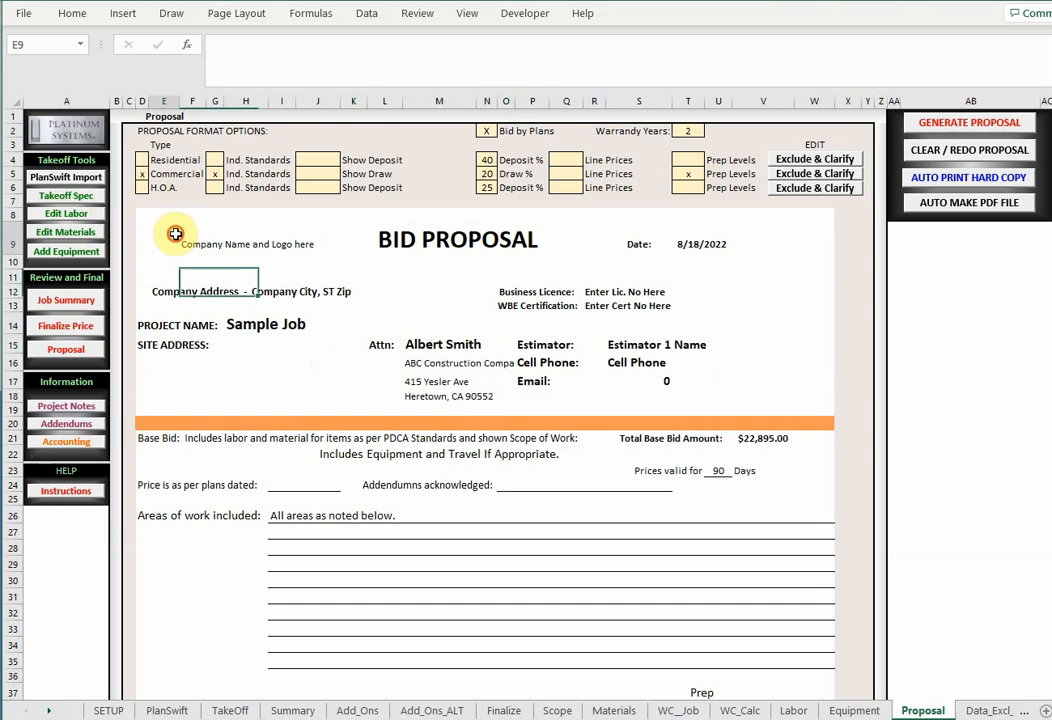
pyautogui.moveTo(152, 215); pyautogui.dragTo(337, 291)
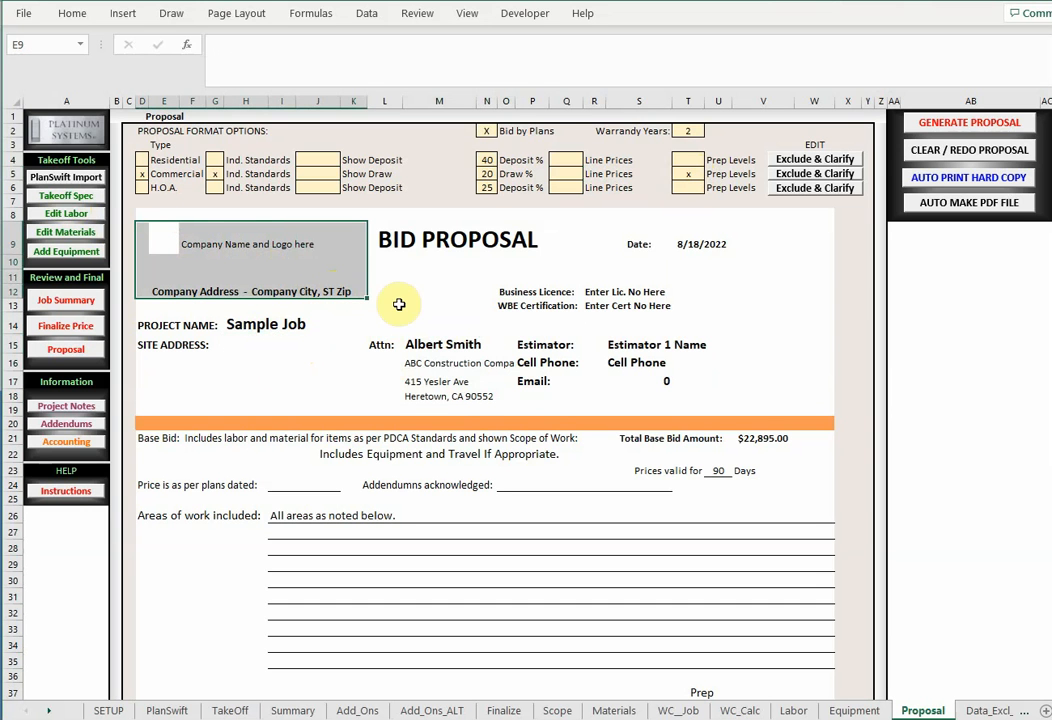
pyautogui.click(318, 372)
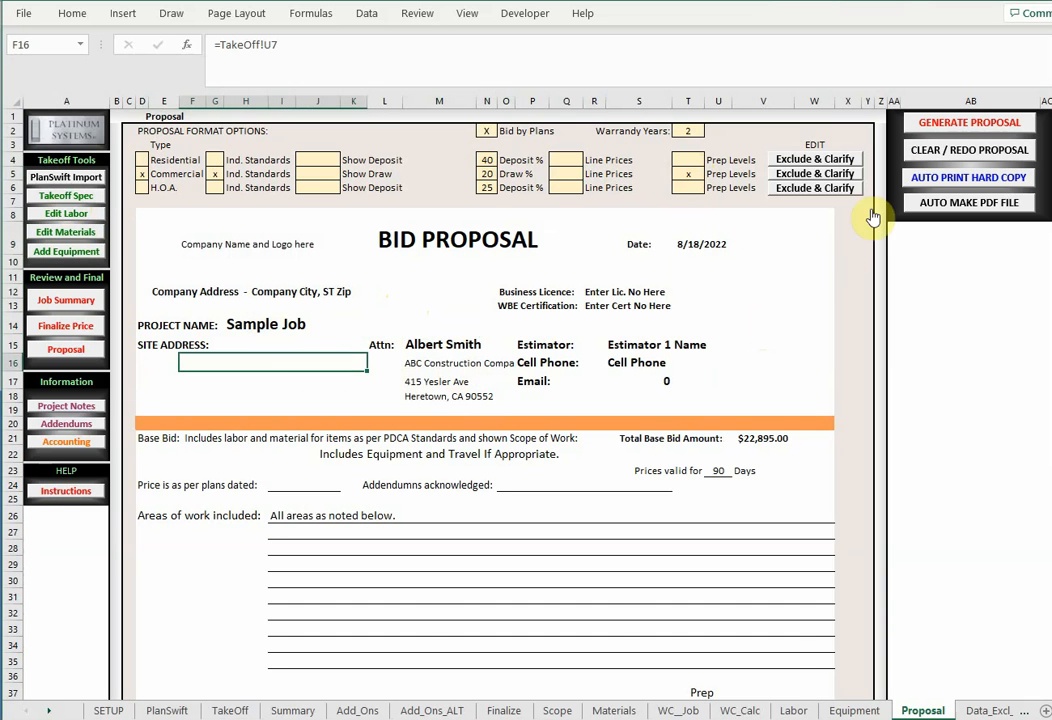
# Generate the proposal and check its base bid amount, plan date, addendums acknowledged and areas of work fields.
pyautogui.click(940, 126)
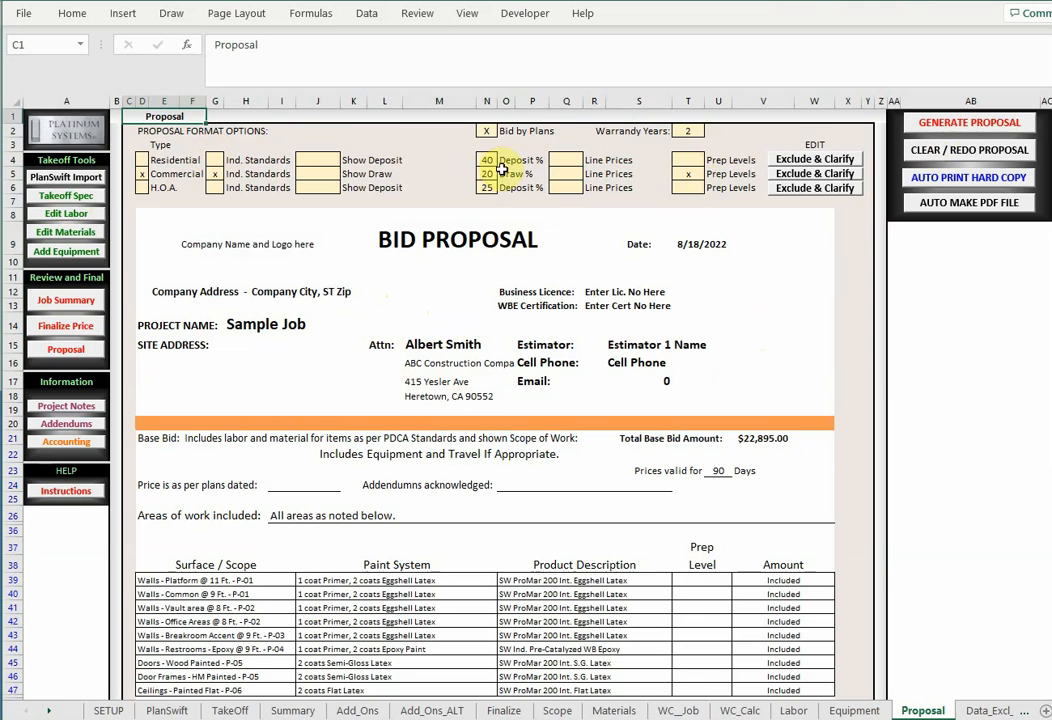
pyautogui.scroll(-1, 647, 357)
pyautogui.scroll(-3, 647, 357)
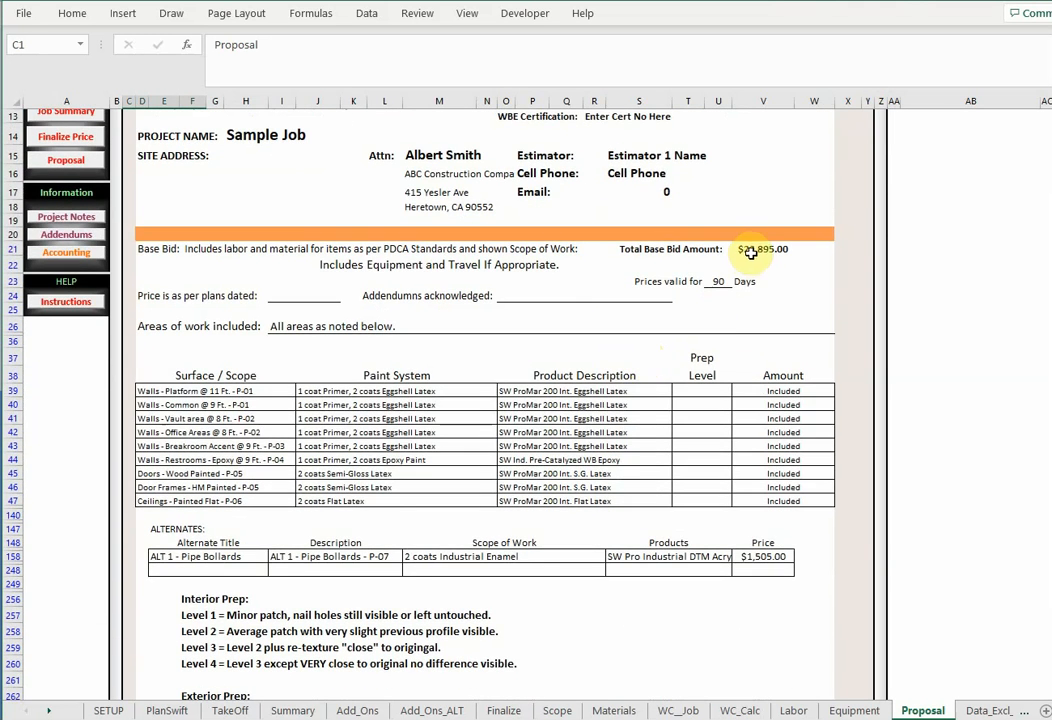
pyautogui.click(754, 255)
pyautogui.click(295, 297)
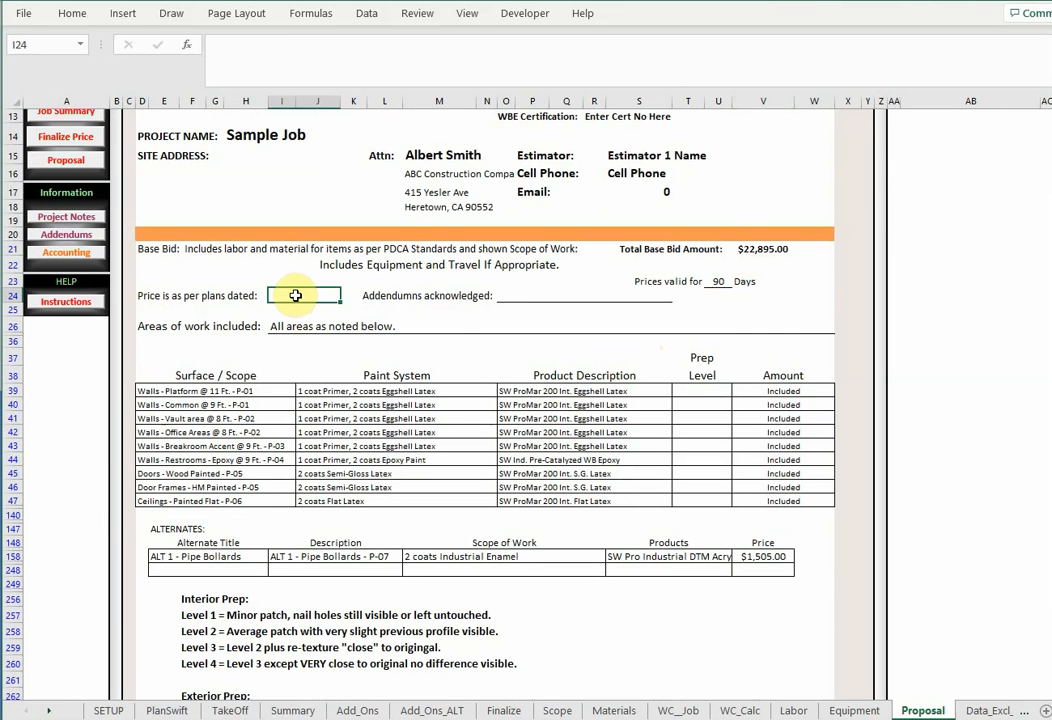
pyautogui.click(547, 293)
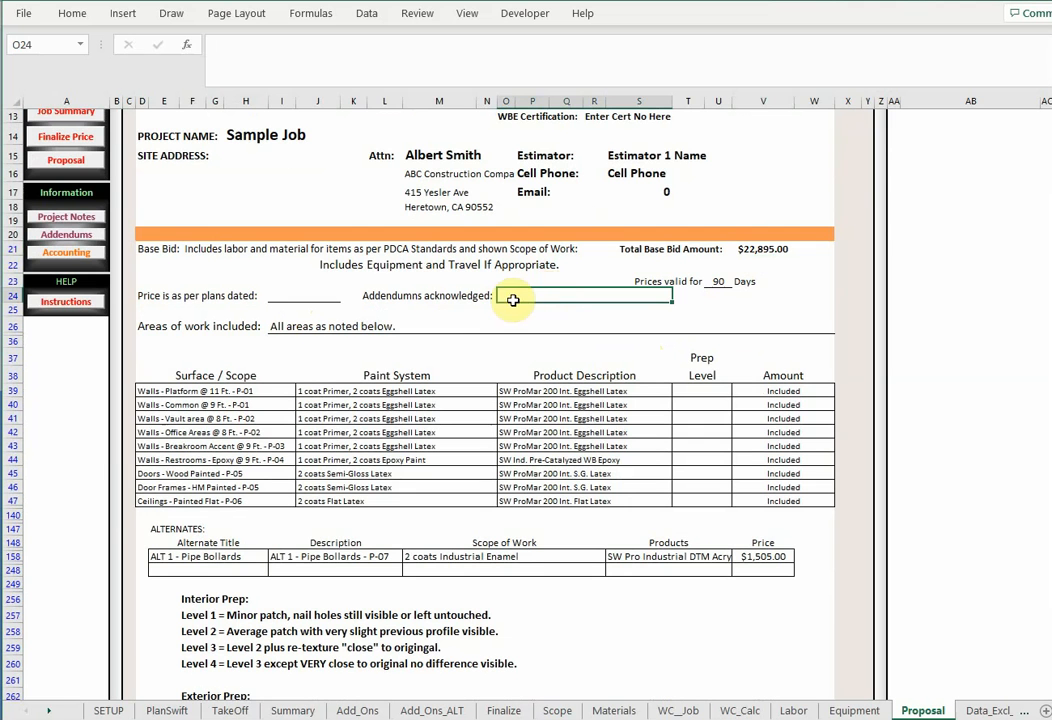
pyautogui.click(373, 326)
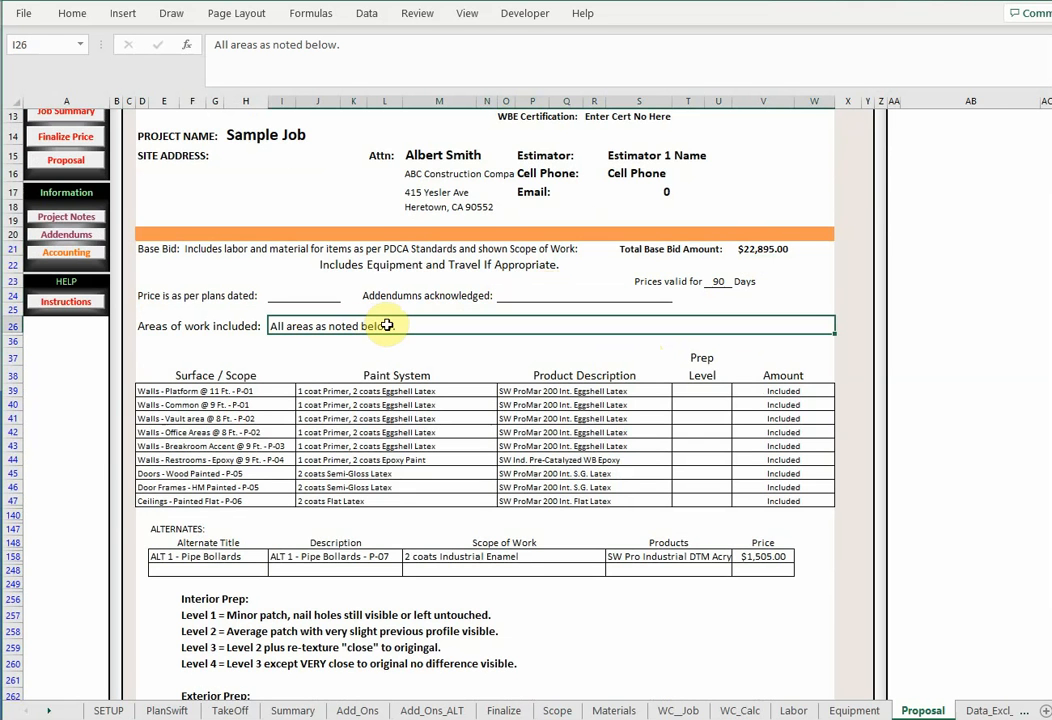
# Review the generated proposal's alternates, prep level descriptions, exclusions, clarifications and bid summary.
pyautogui.scroll(-5, 657, 397)
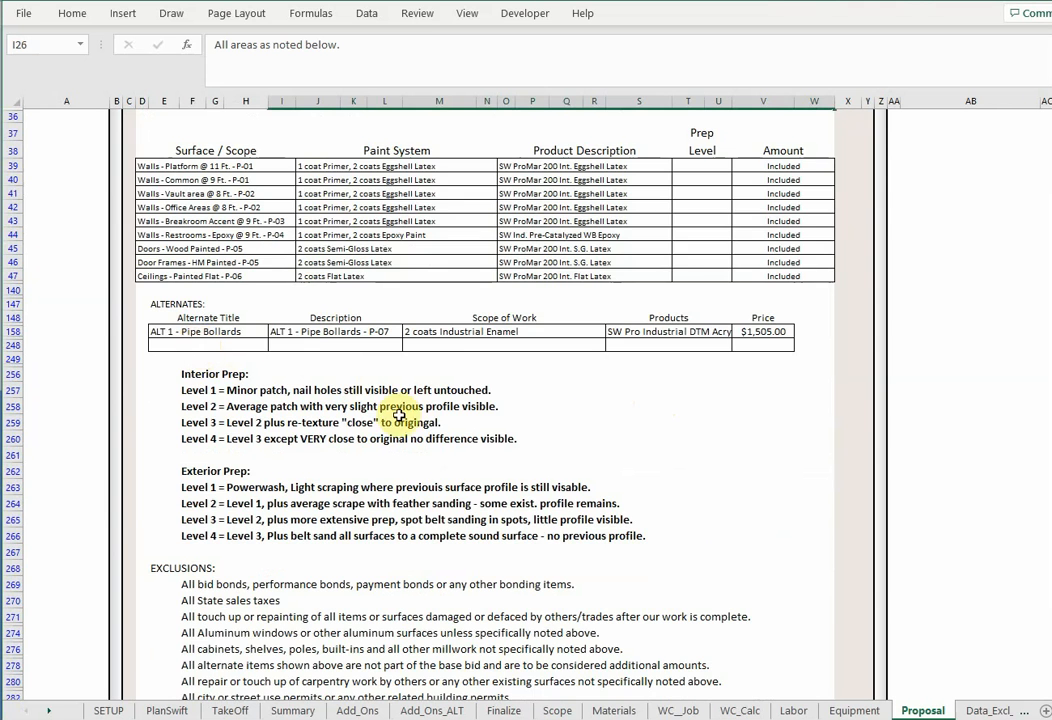
pyautogui.scroll(-2, 475, 340)
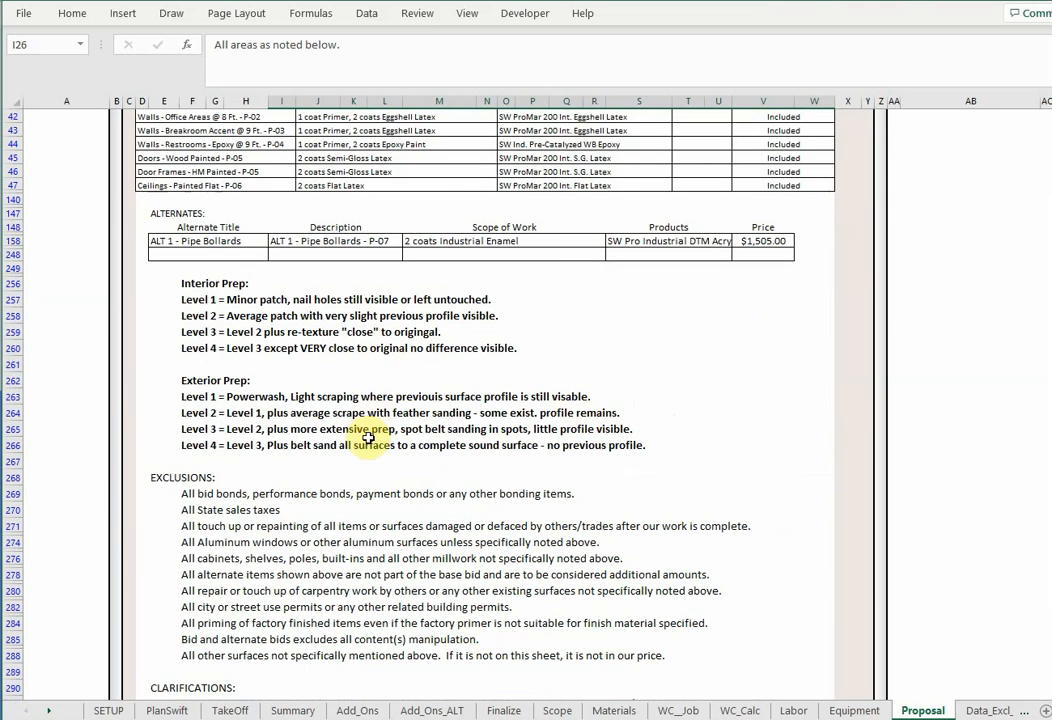
pyautogui.scroll(-3, 566, 418)
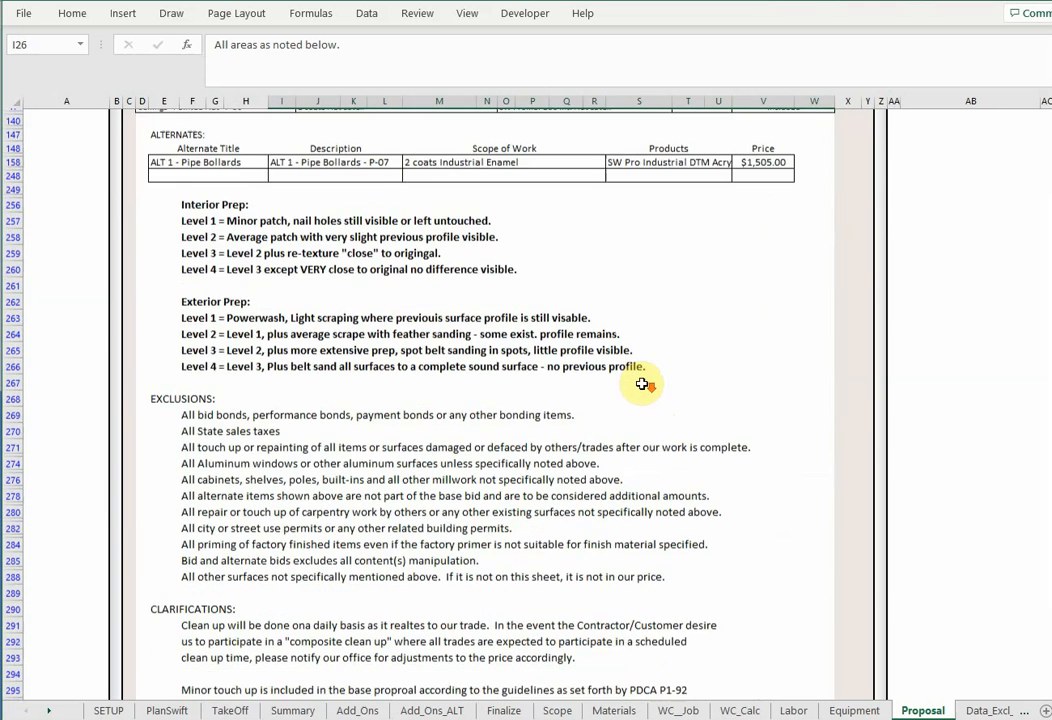
pyautogui.scroll(-3, 436, 460)
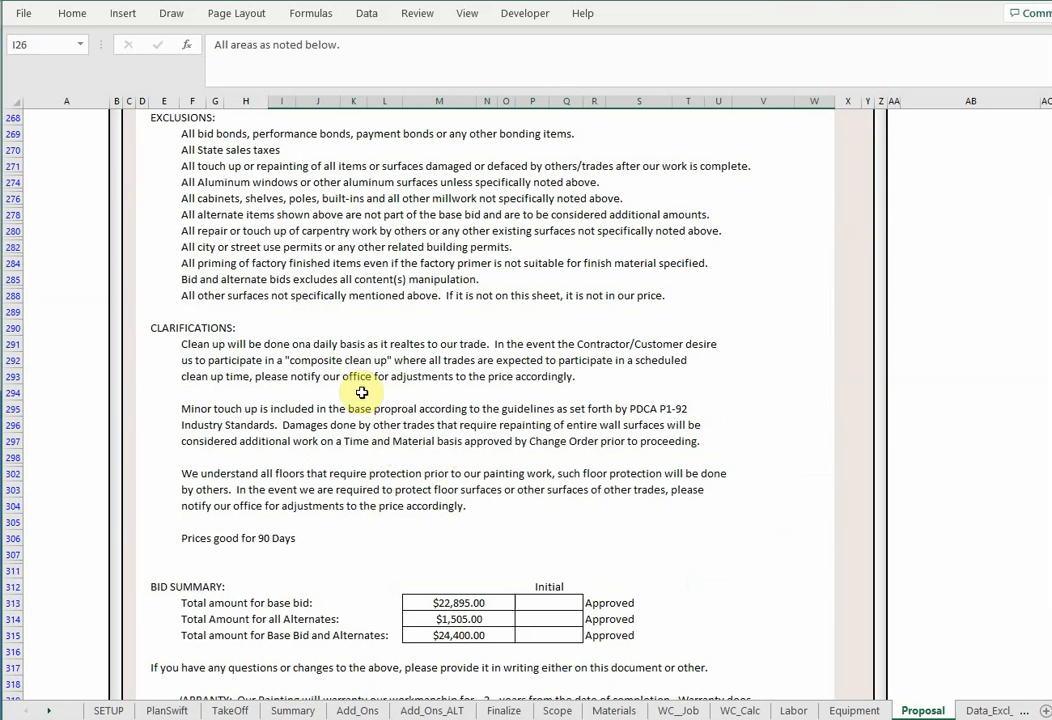
pyautogui.scroll(2, 360, 305)
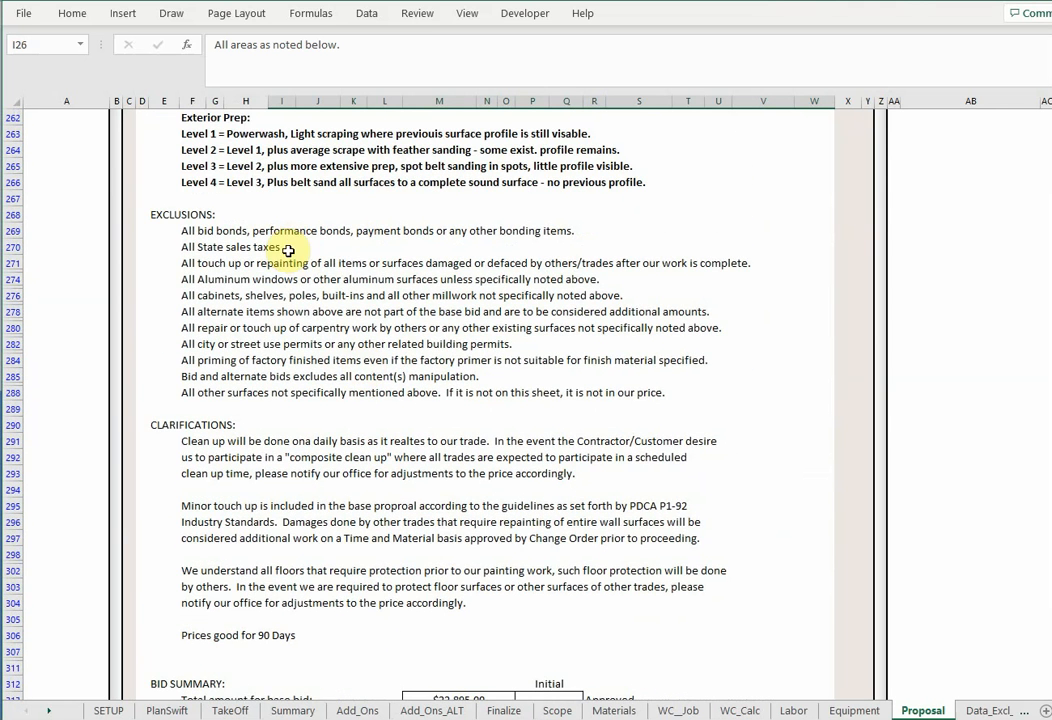
pyautogui.scroll(8, 598, 305)
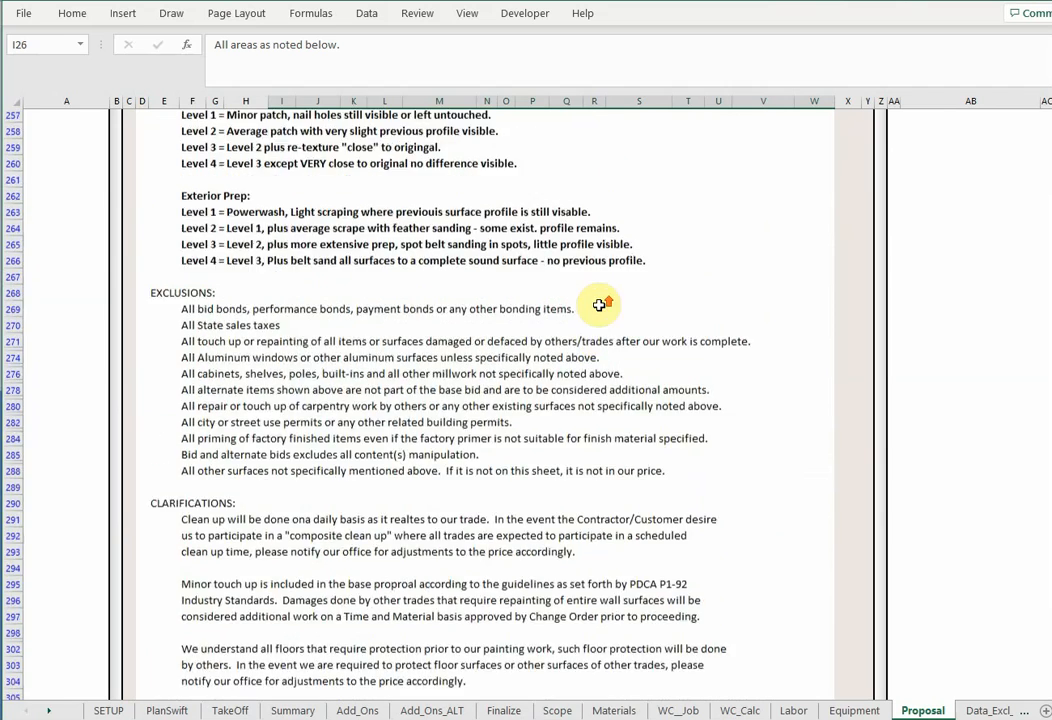
pyautogui.scroll(3, 597, 290)
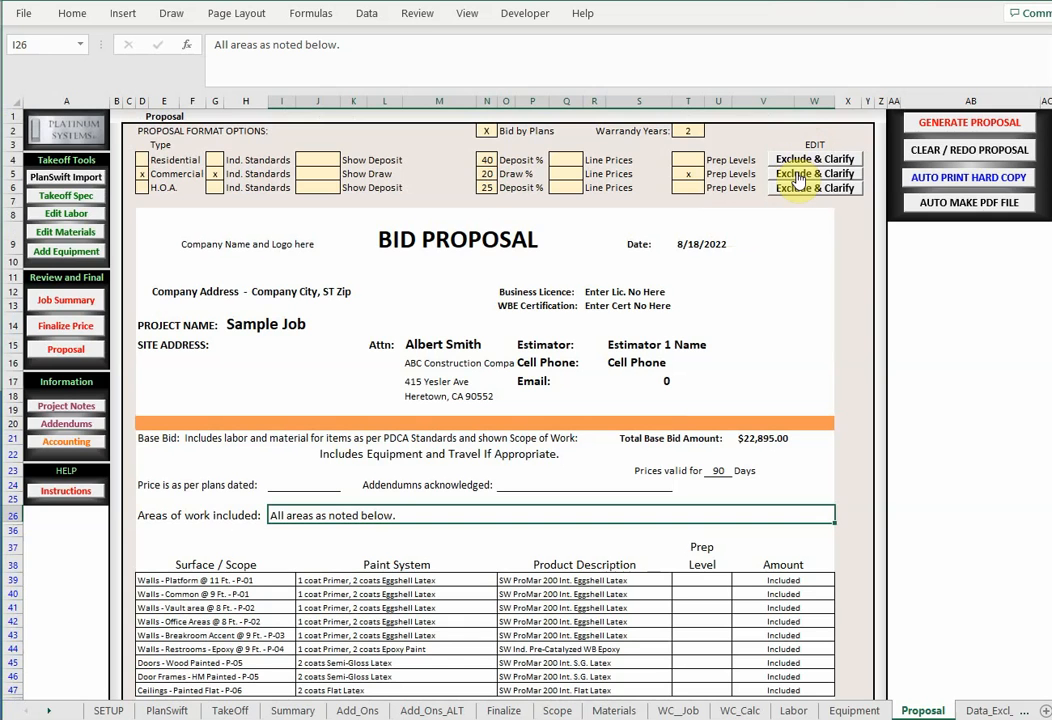
# Open the Commercial exclusions and clarifications and review the exclusion texts and their Show marks.
pyautogui.click(797, 175)
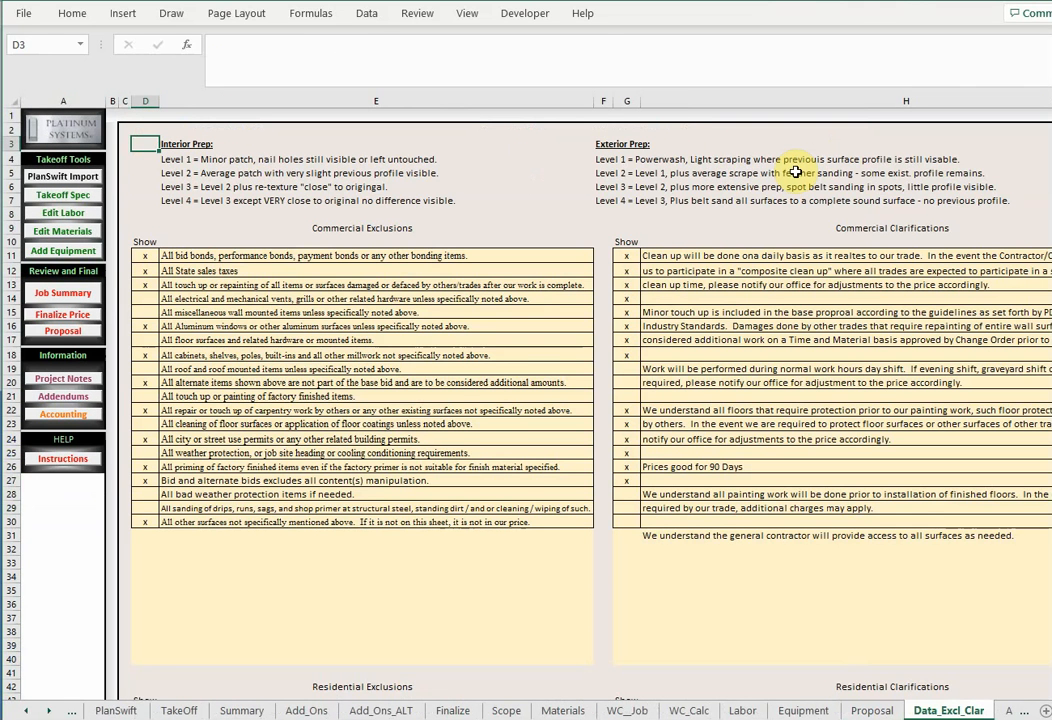
pyautogui.moveTo(265, 256); pyautogui.dragTo(282, 519)
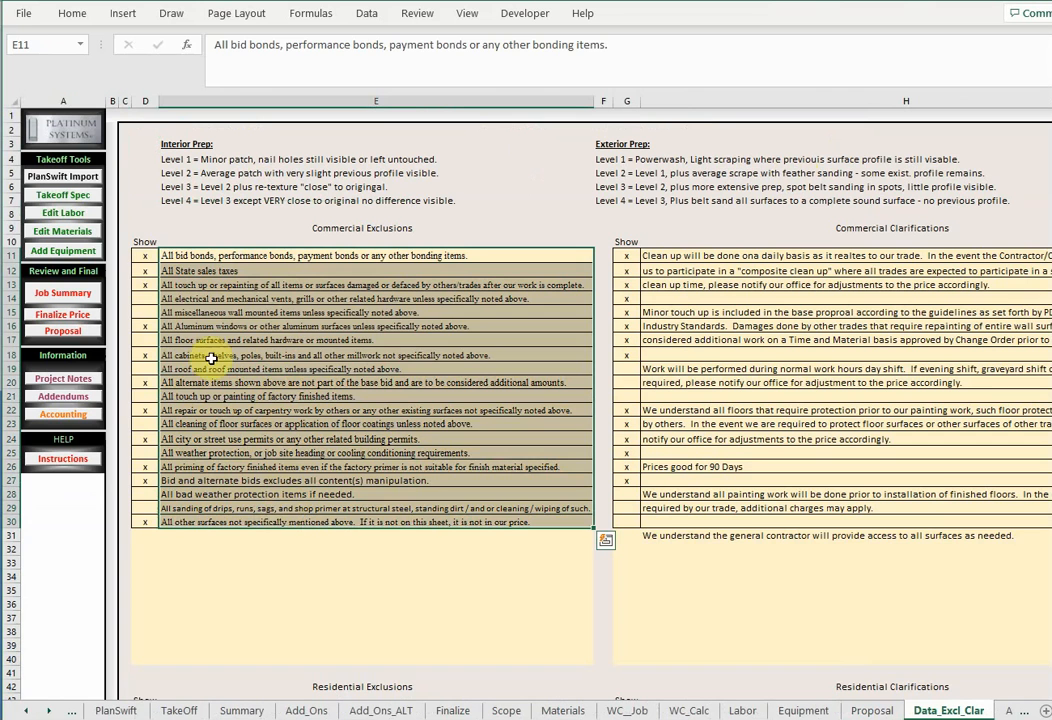
pyautogui.click(144, 257)
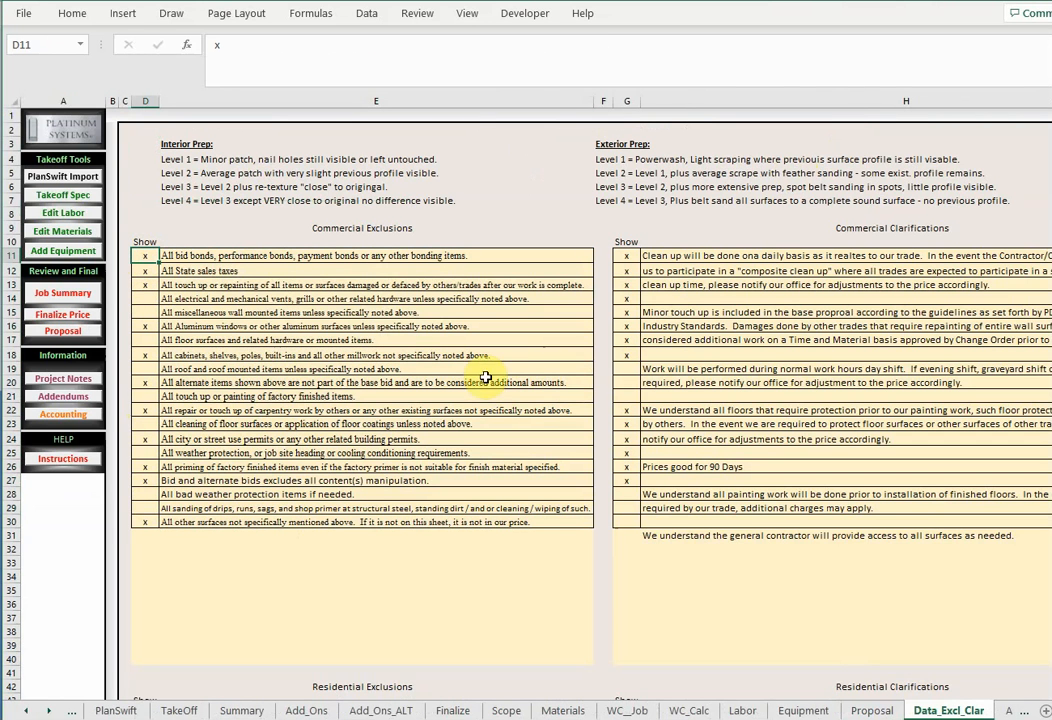
# Return to the proposal, look over its scope and exclusions, and clear the generated proposal for a redo.
pyautogui.click(62, 330)
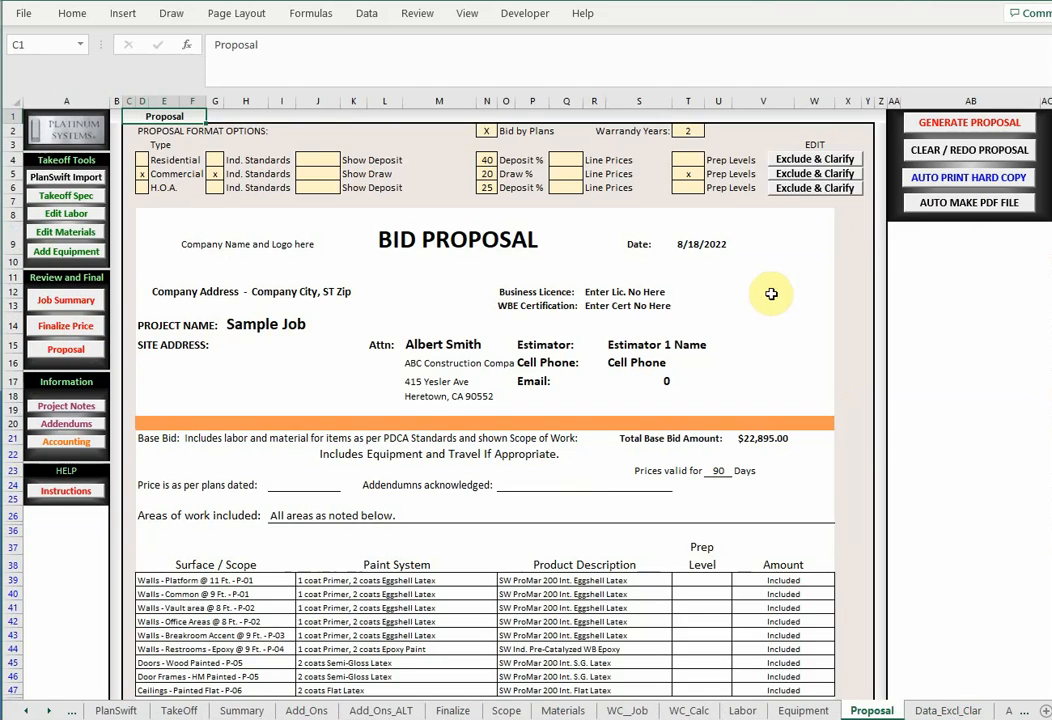
pyautogui.scroll(-7, 651, 305)
pyautogui.scroll(-1, 521, 312)
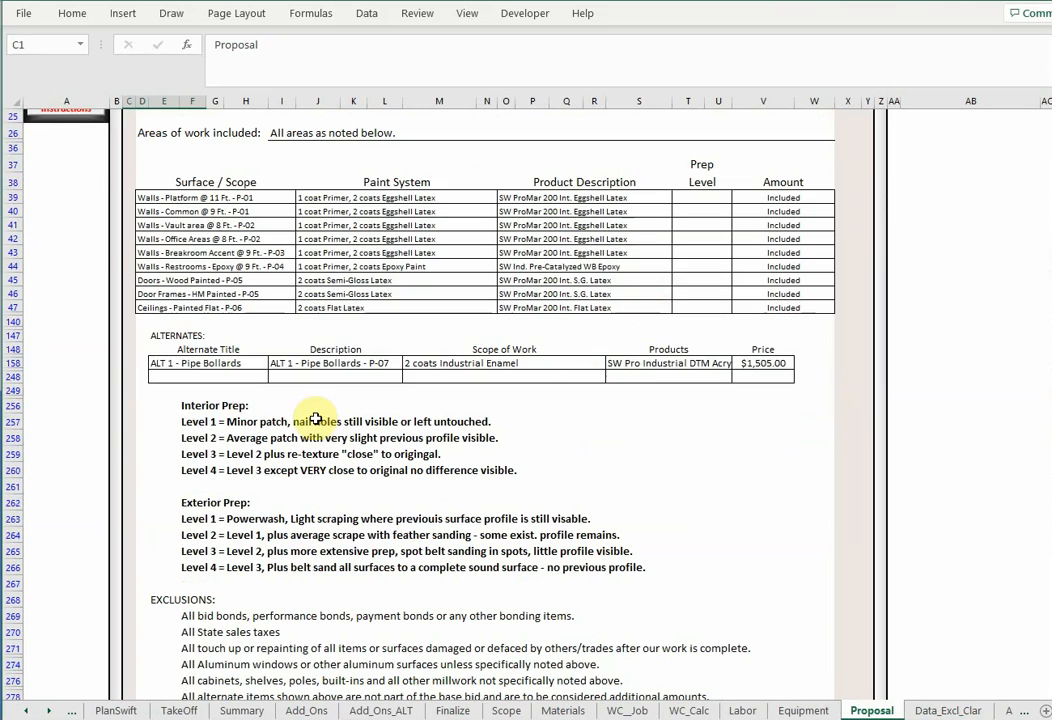
pyautogui.scroll(8, 617, 288)
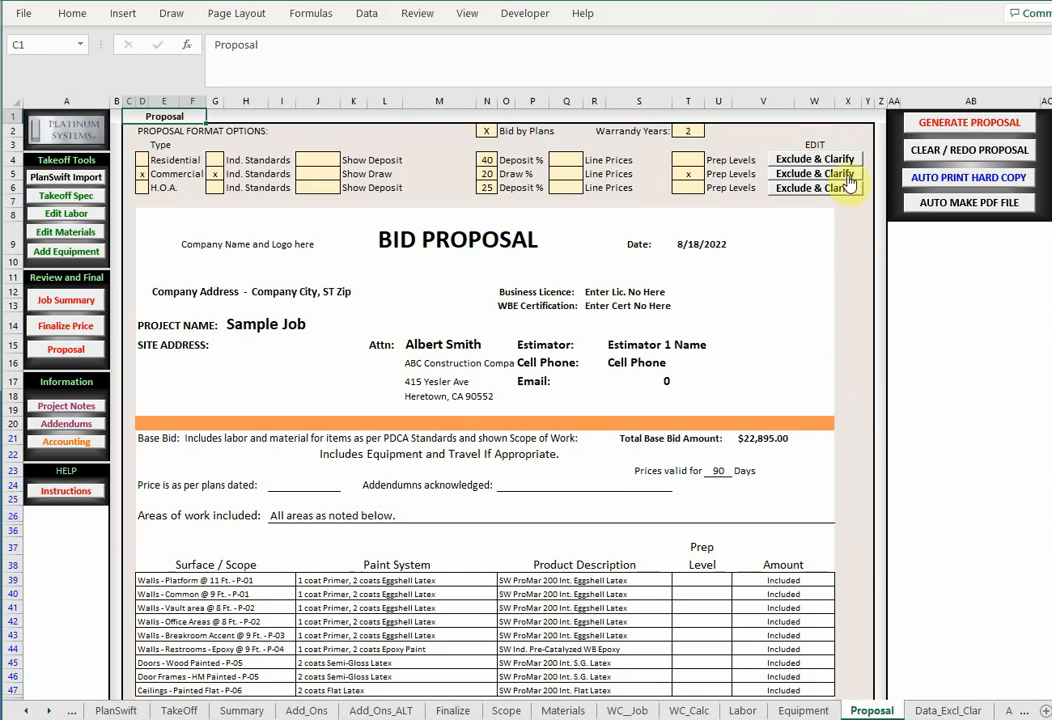
pyautogui.click(938, 150)
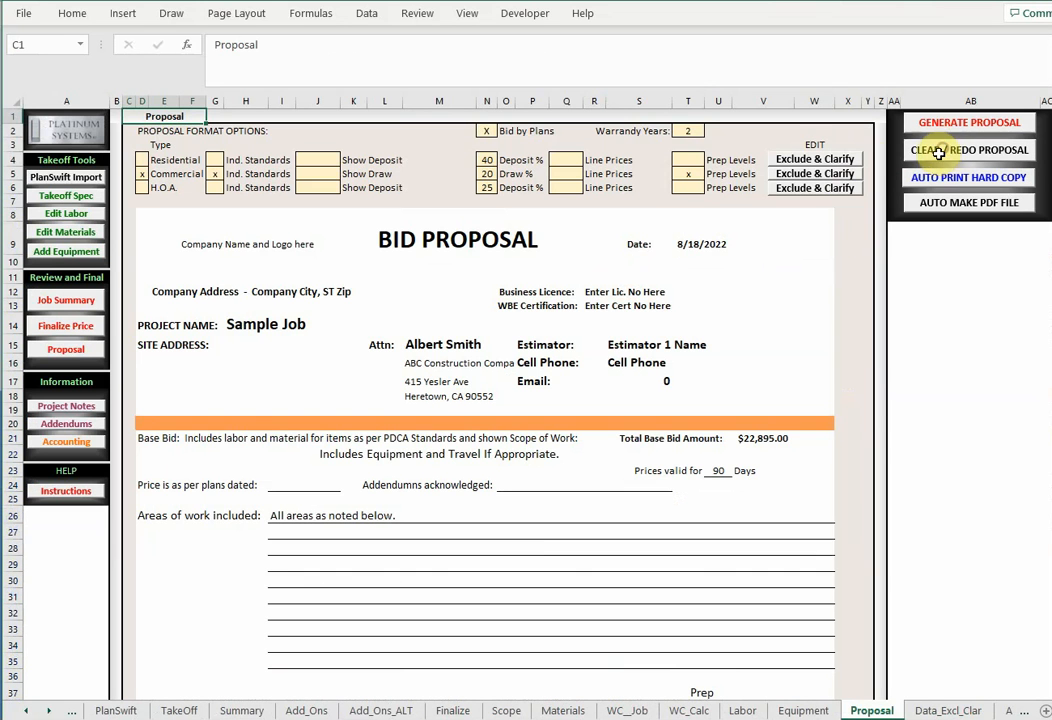
# Remove the Prep Levels mark for the Commercial format and generate the proposal again.
pyautogui.click(686, 174)
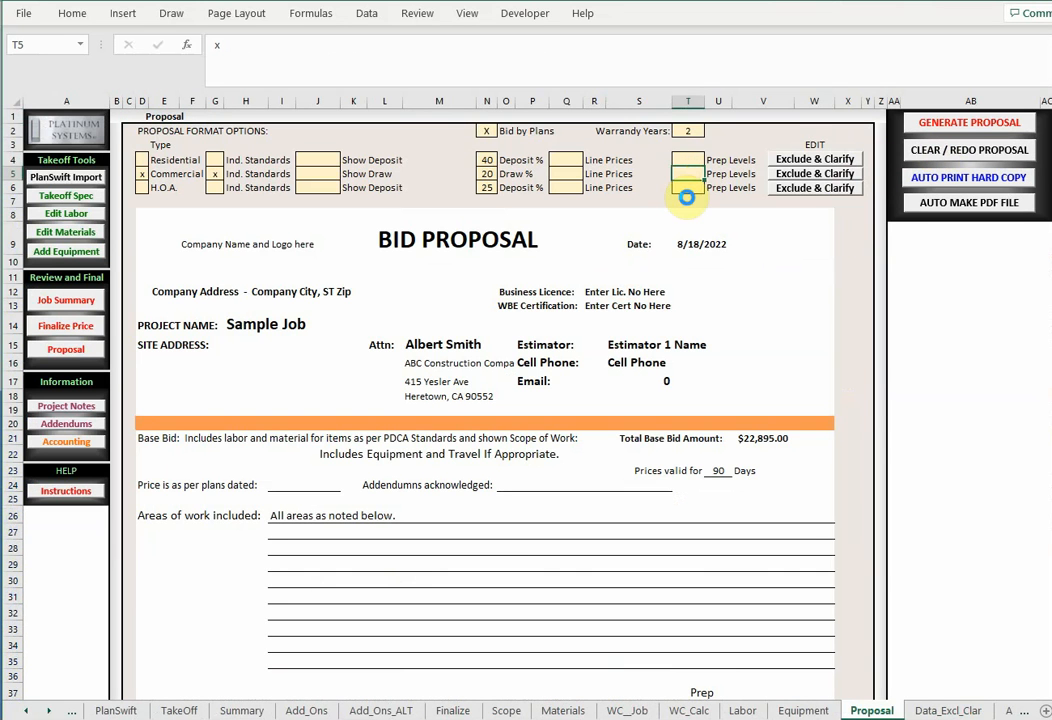
pyautogui.press('Delete')
pyautogui.click(926, 124)
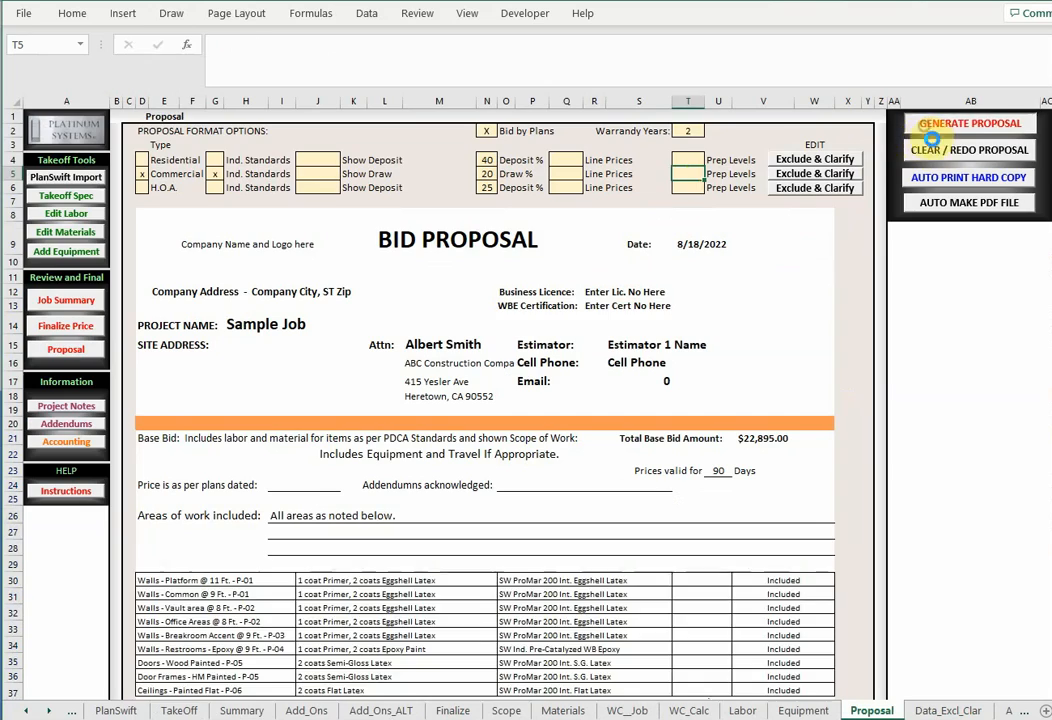
# Review the regenerated proposal's scope table, alternates, exclusions, bid summary, warranty and payment terms, and industry standards pages.
pyautogui.scroll(-7, 681, 289)
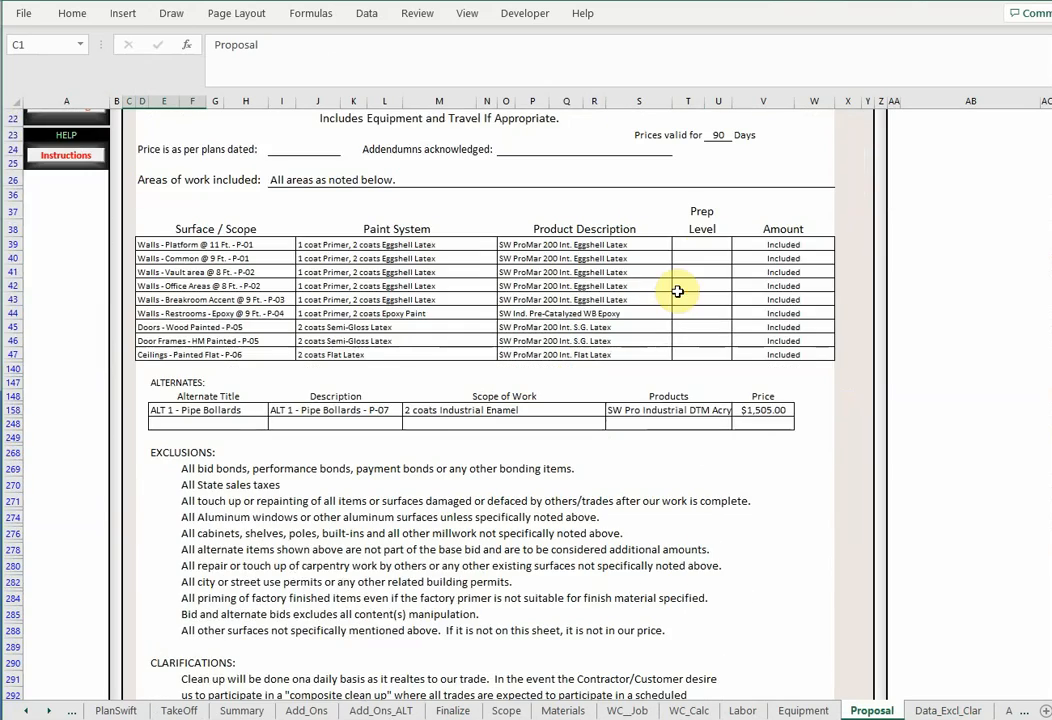
pyautogui.scroll(-2, 640, 310)
pyautogui.scroll(-15, 381, 410)
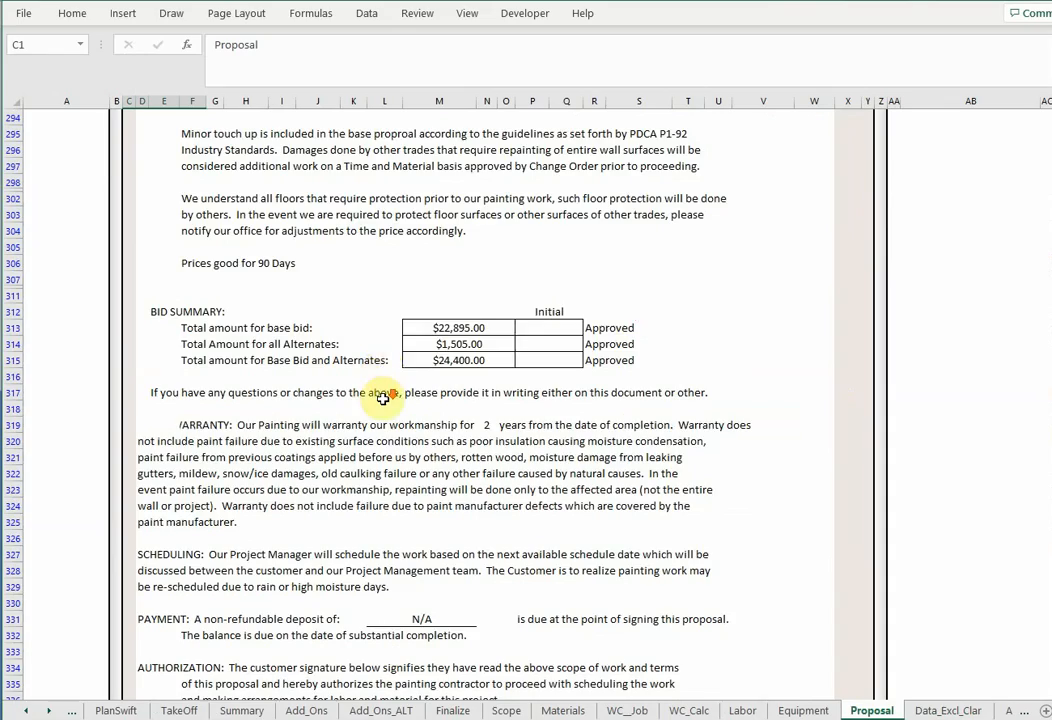
pyautogui.scroll(-14, 381, 410)
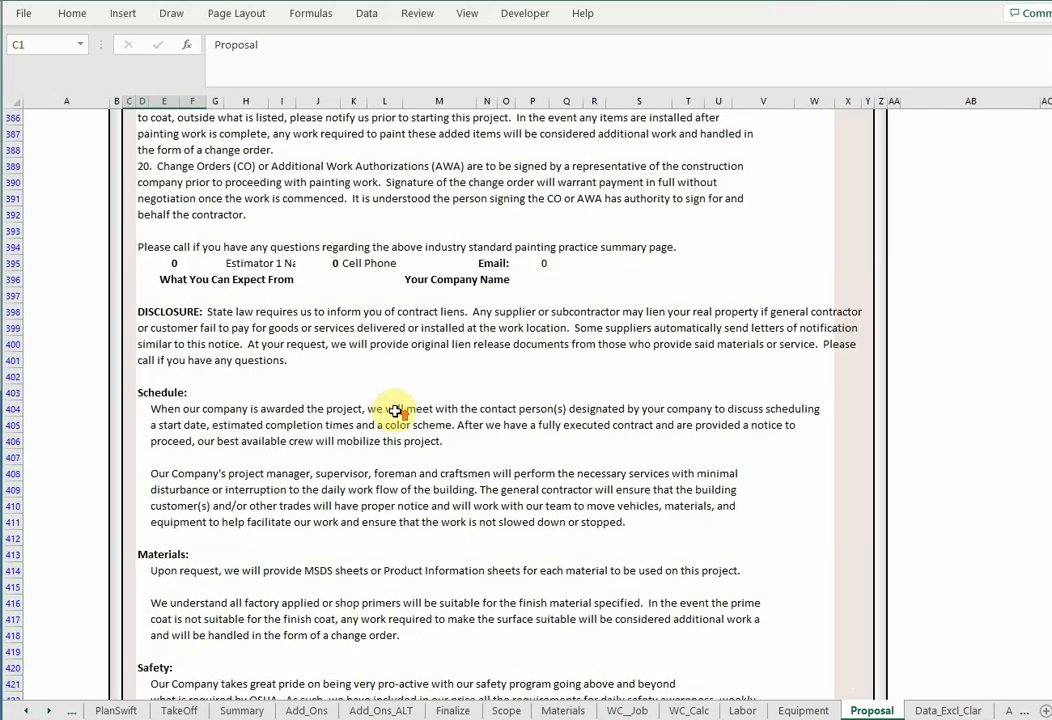
pyautogui.scroll(10, 396, 410)
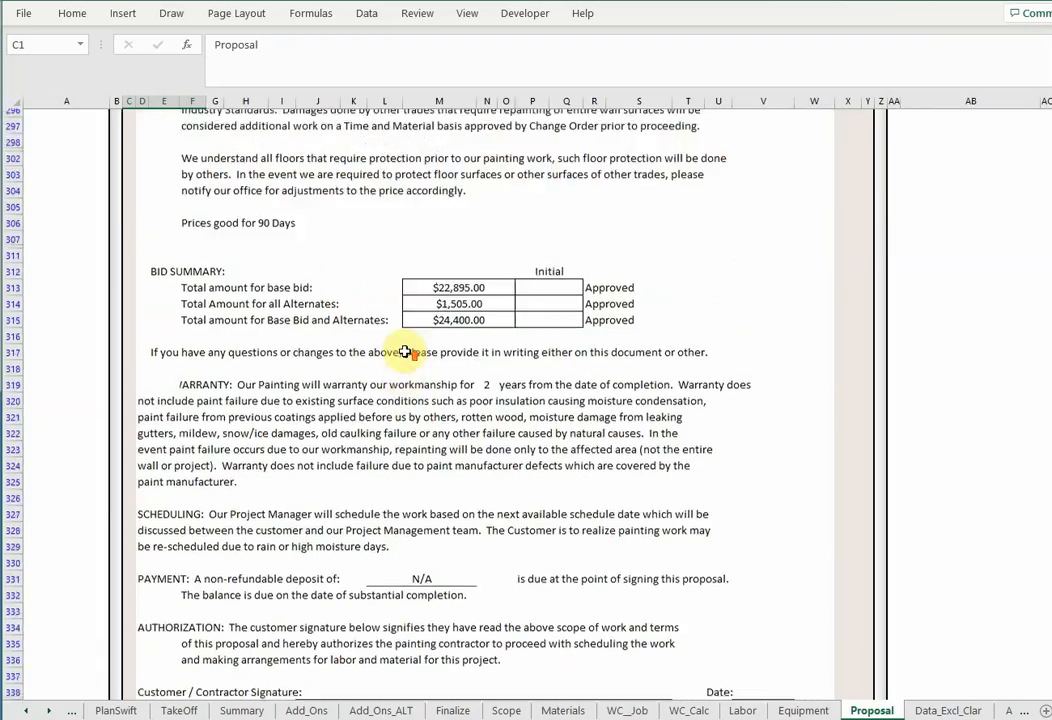
pyautogui.scroll(15, 410, 330)
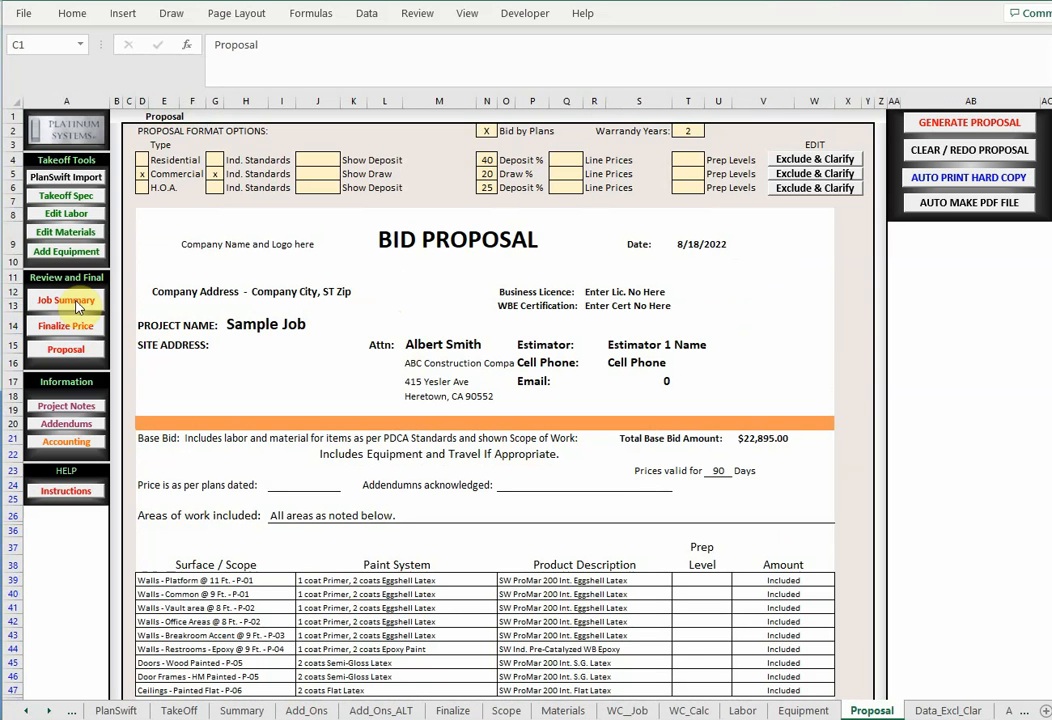
# Look over the Project Notes sheet and the Addendum Record's number, description and notes fields.
pyautogui.click(66, 408)
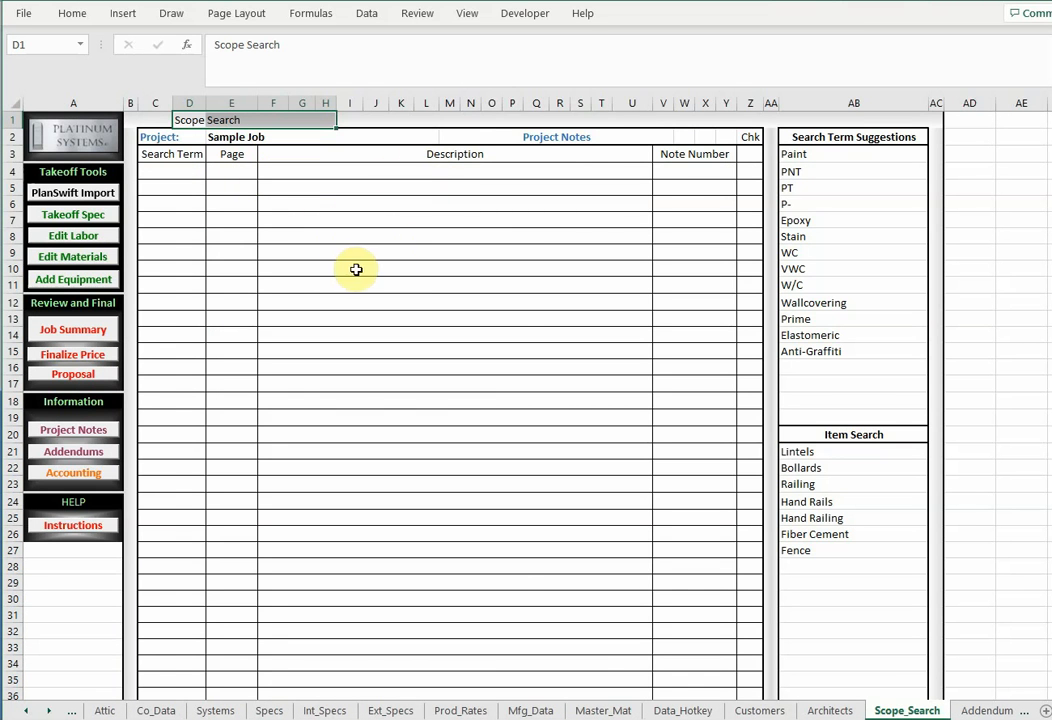
pyautogui.click(88, 452)
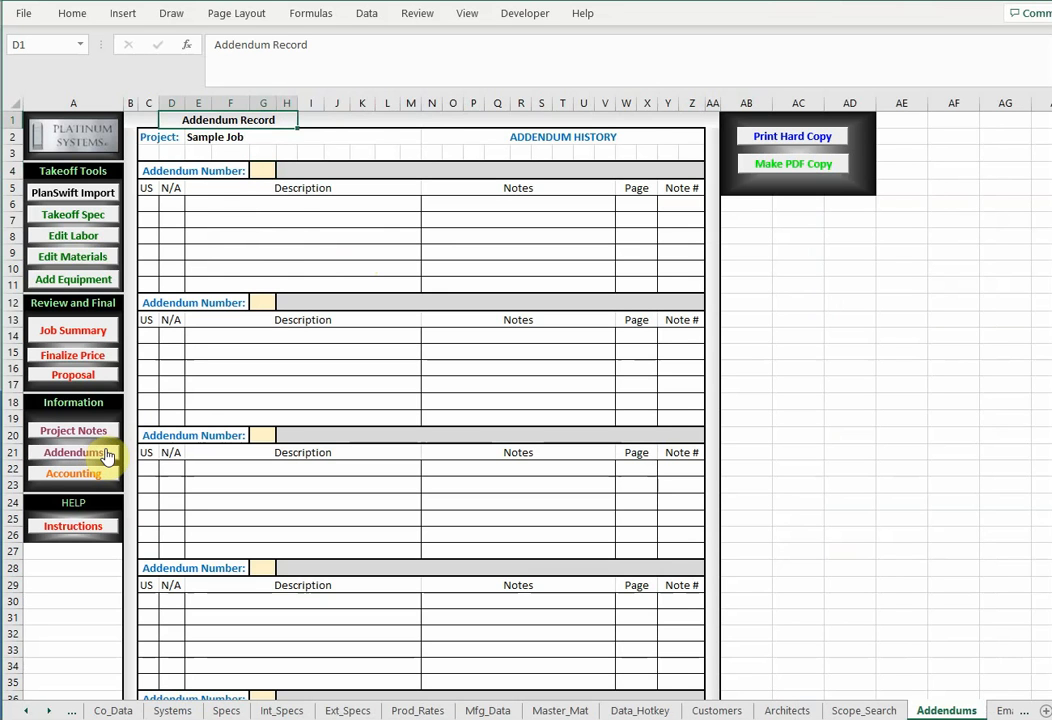
pyautogui.click(260, 170)
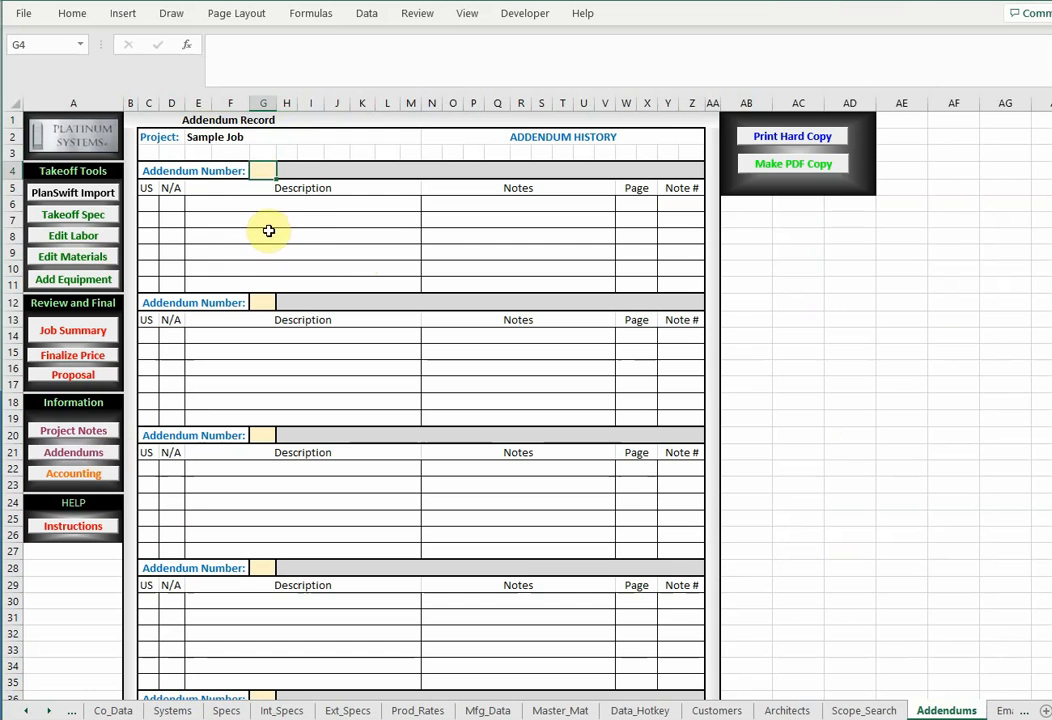
pyautogui.moveTo(213, 205); pyautogui.dragTo(217, 276)
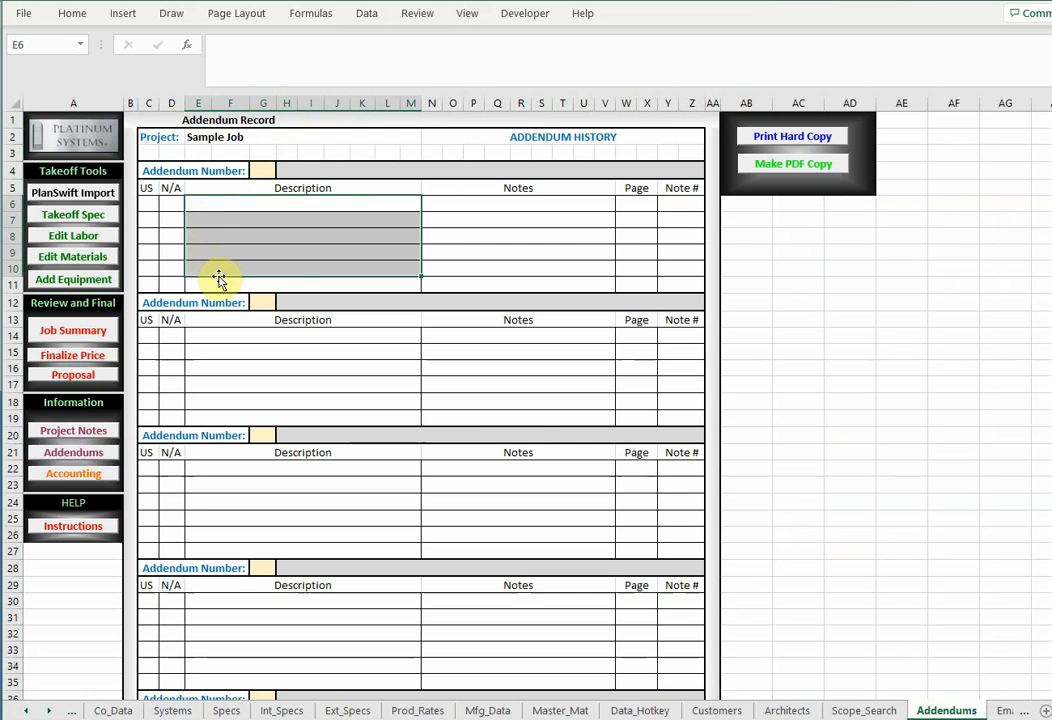
pyautogui.moveTo(500, 208); pyautogui.dragTo(502, 286)
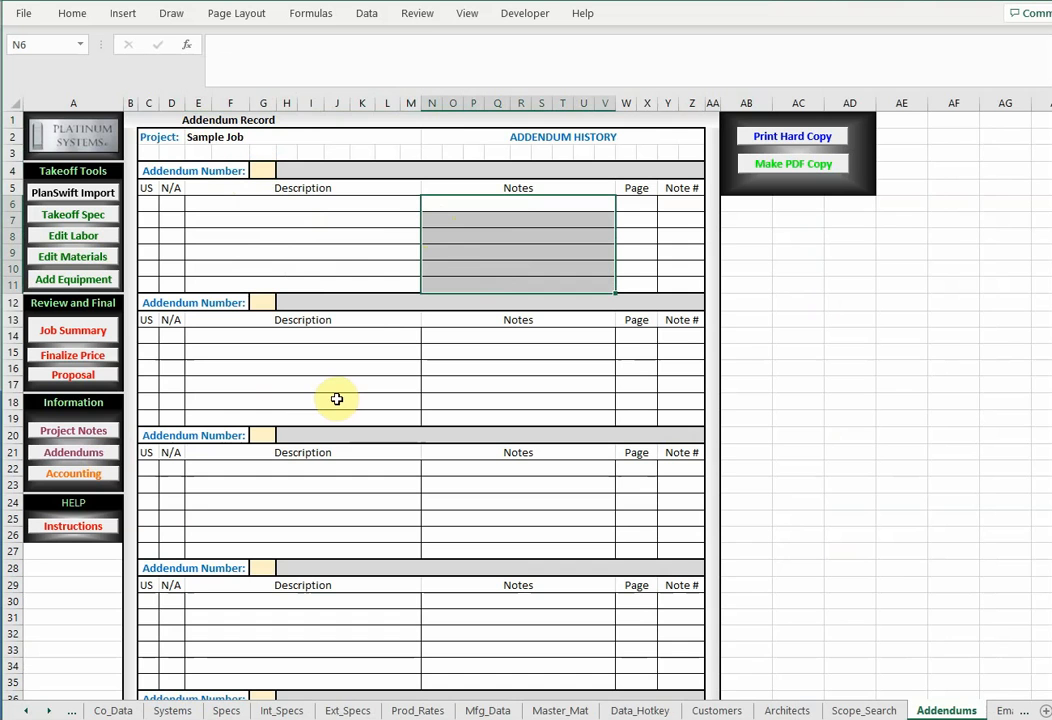
# Generate the accounting report and check its base contract amount, alternate bid amount, total contract amount and alternate approval field.
pyautogui.click(73, 474)
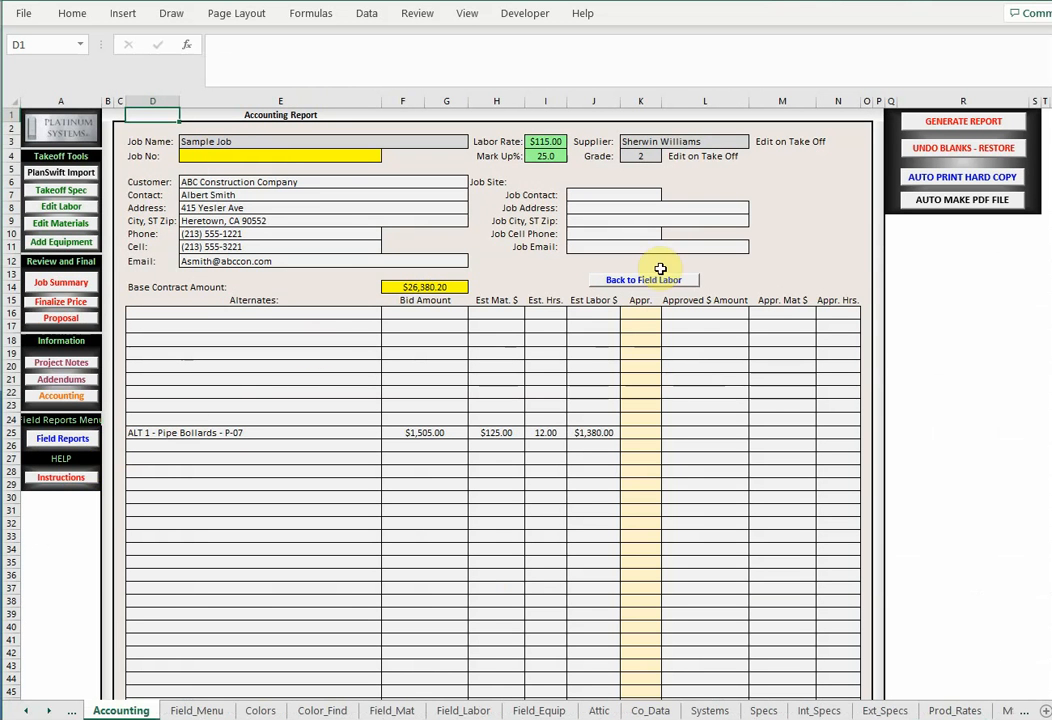
pyautogui.click(948, 124)
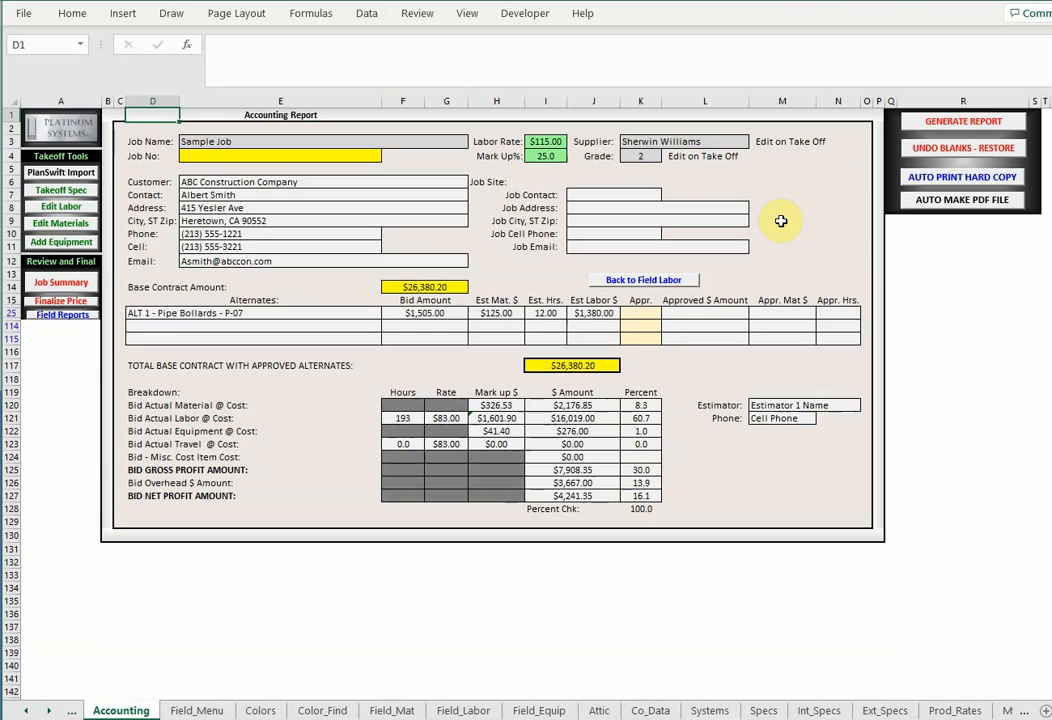
pyautogui.click(380, 290)
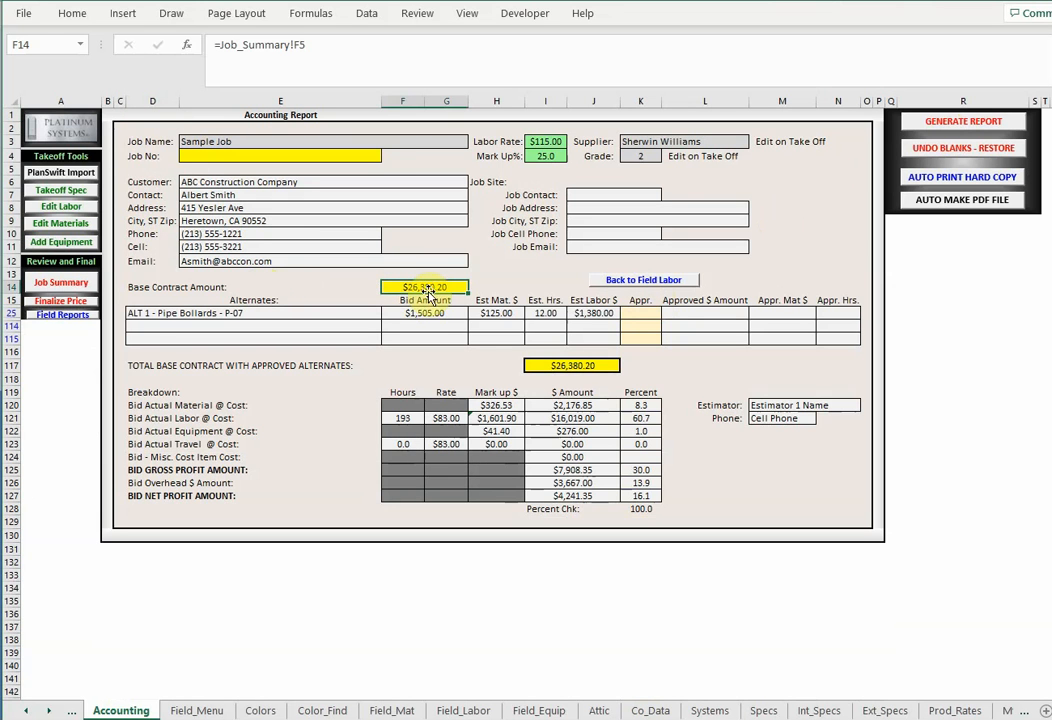
pyautogui.click(410, 313)
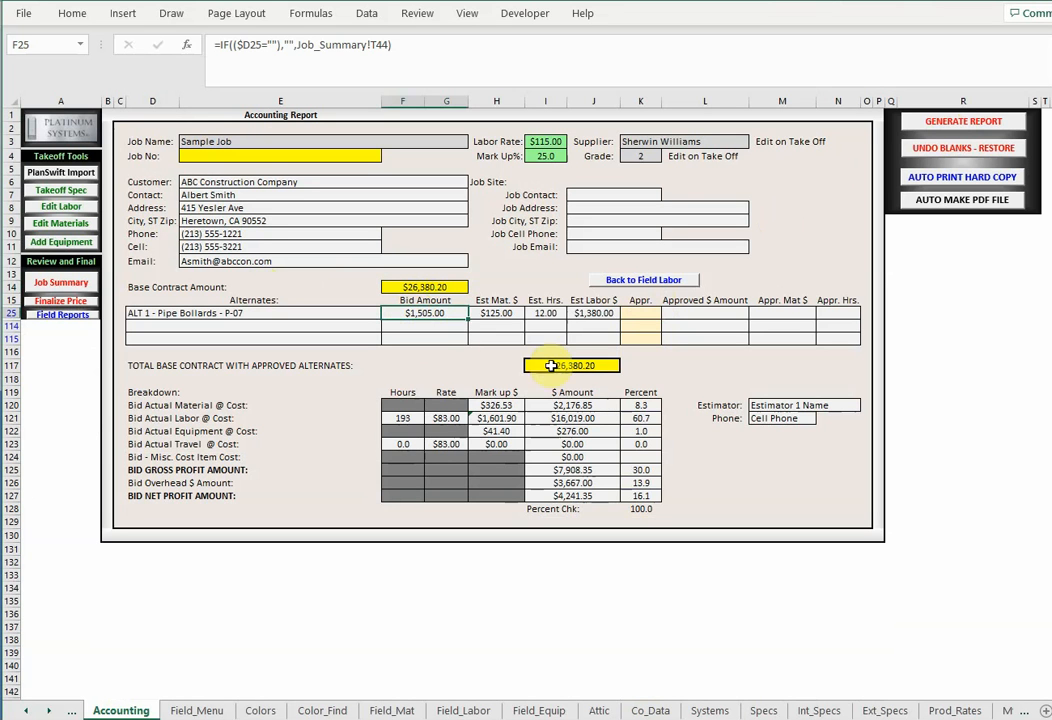
pyautogui.click(580, 366)
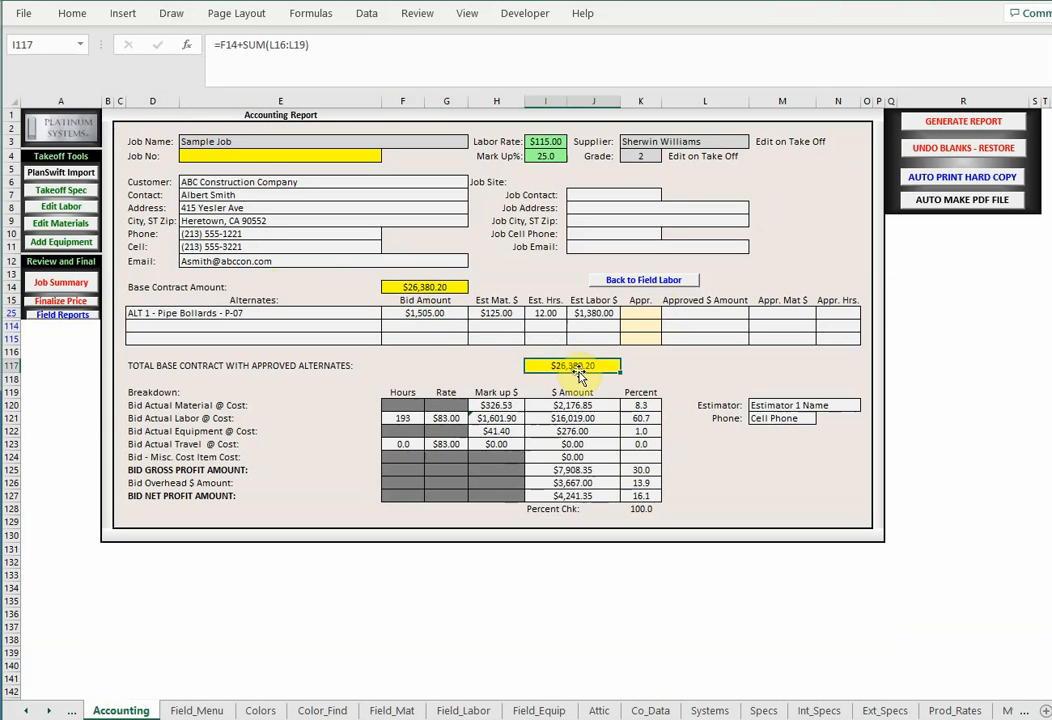
pyautogui.click(683, 366)
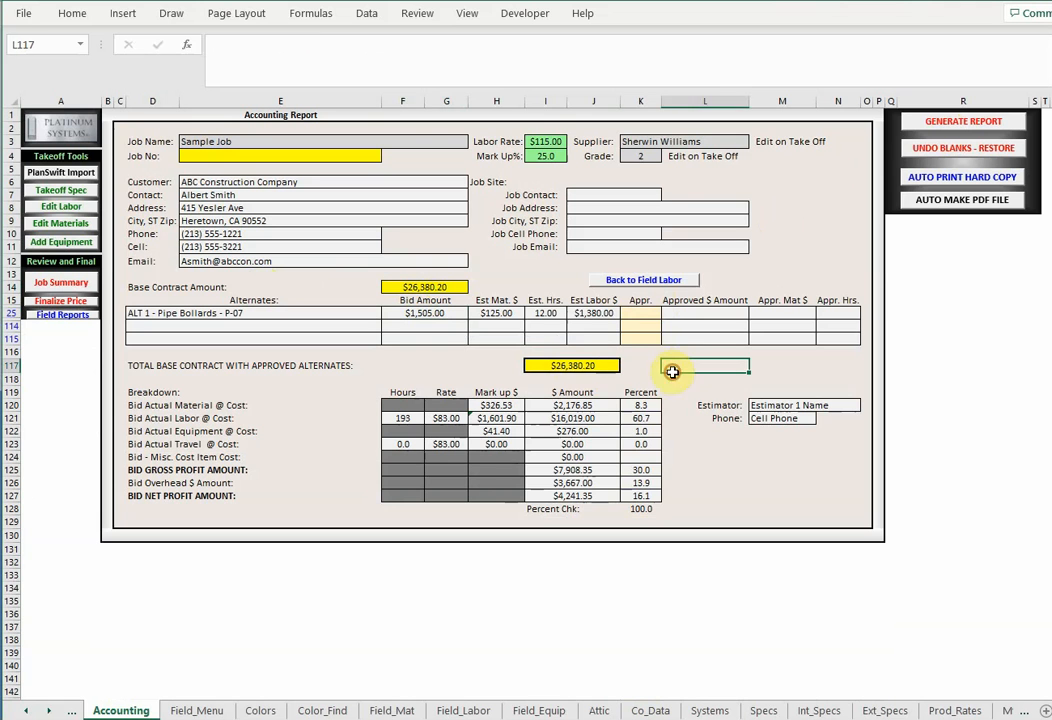
pyautogui.click(639, 320)
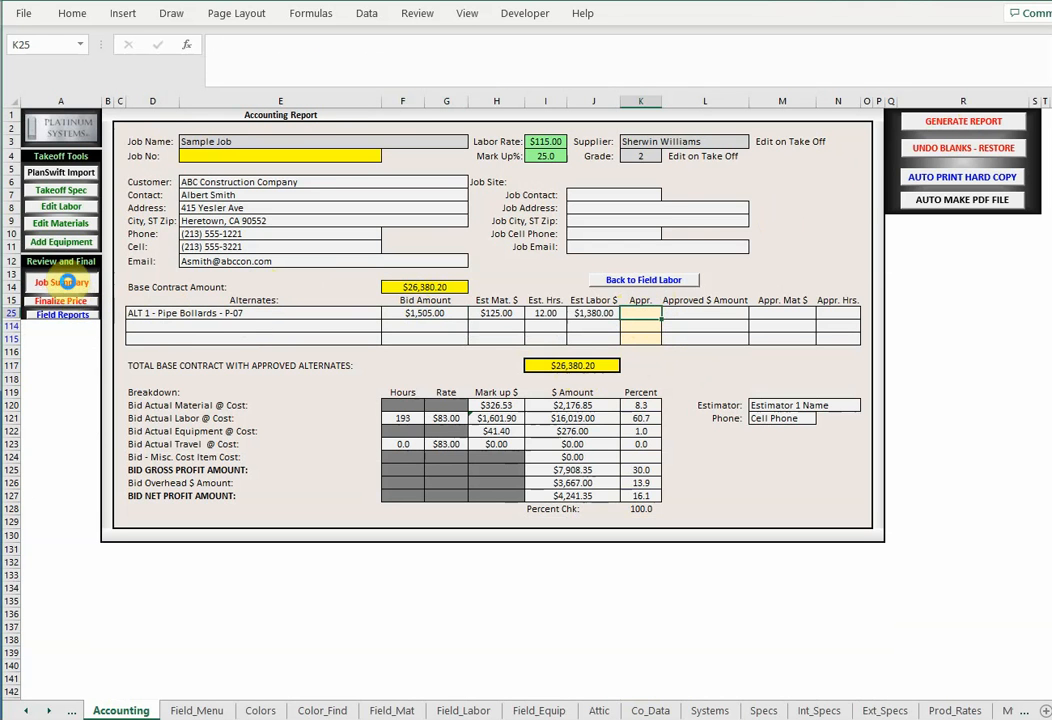
# Go through the Job Summary and field reports menu to Assign Colors and examine the customer descriptions listed there.
pyautogui.click(55, 283)
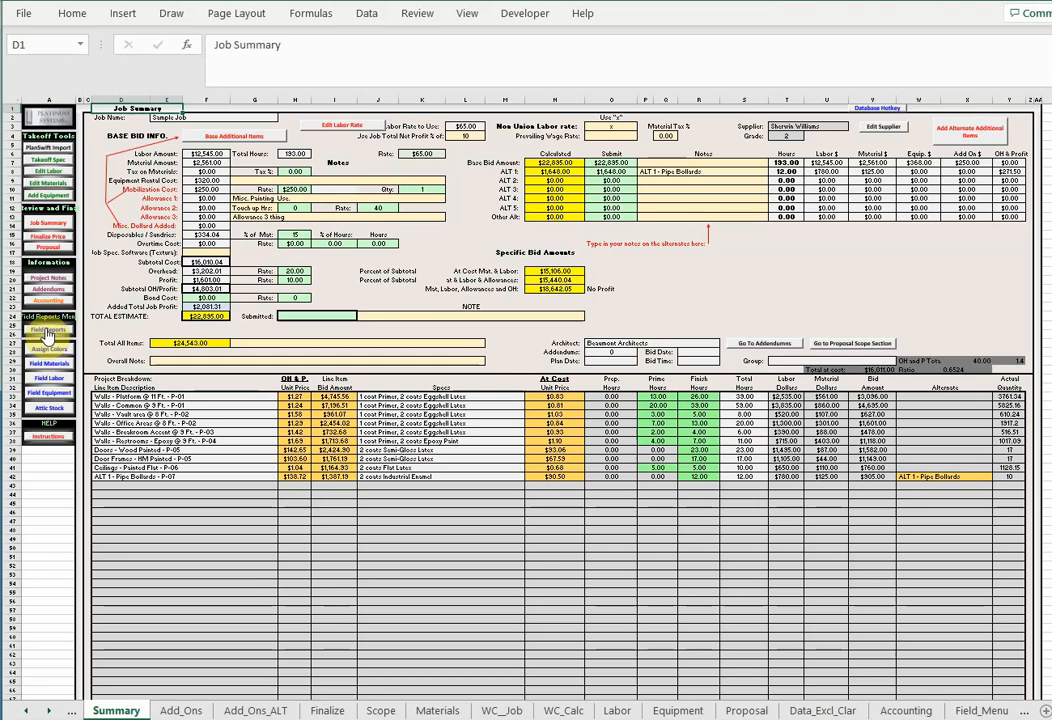
pyautogui.click(47, 332)
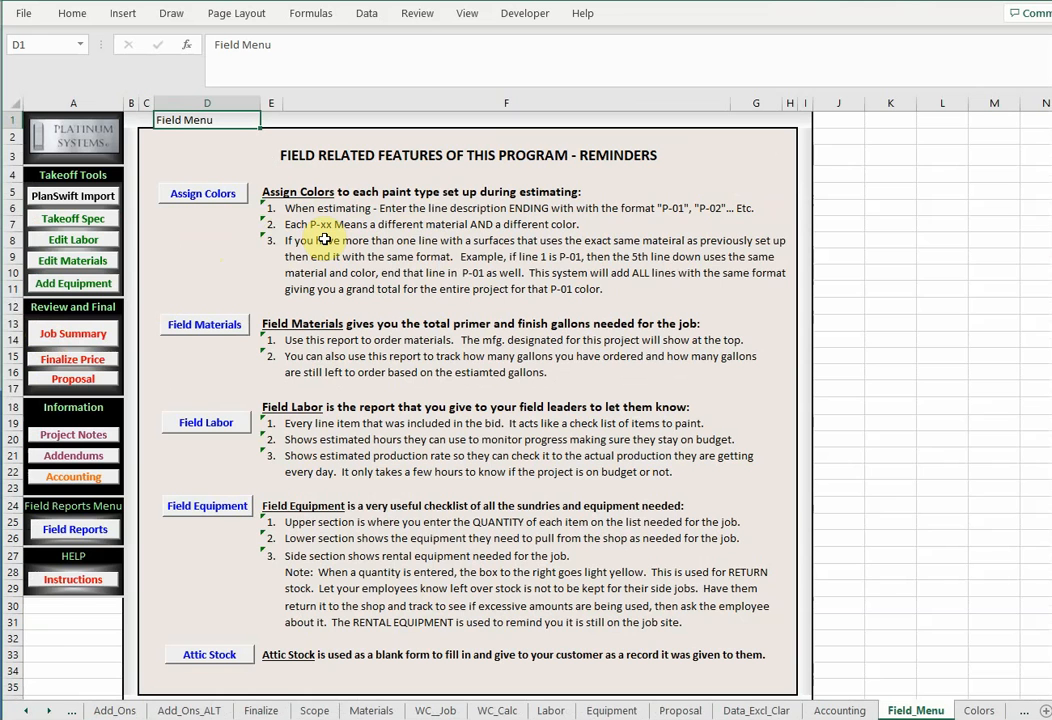
pyautogui.click(199, 199)
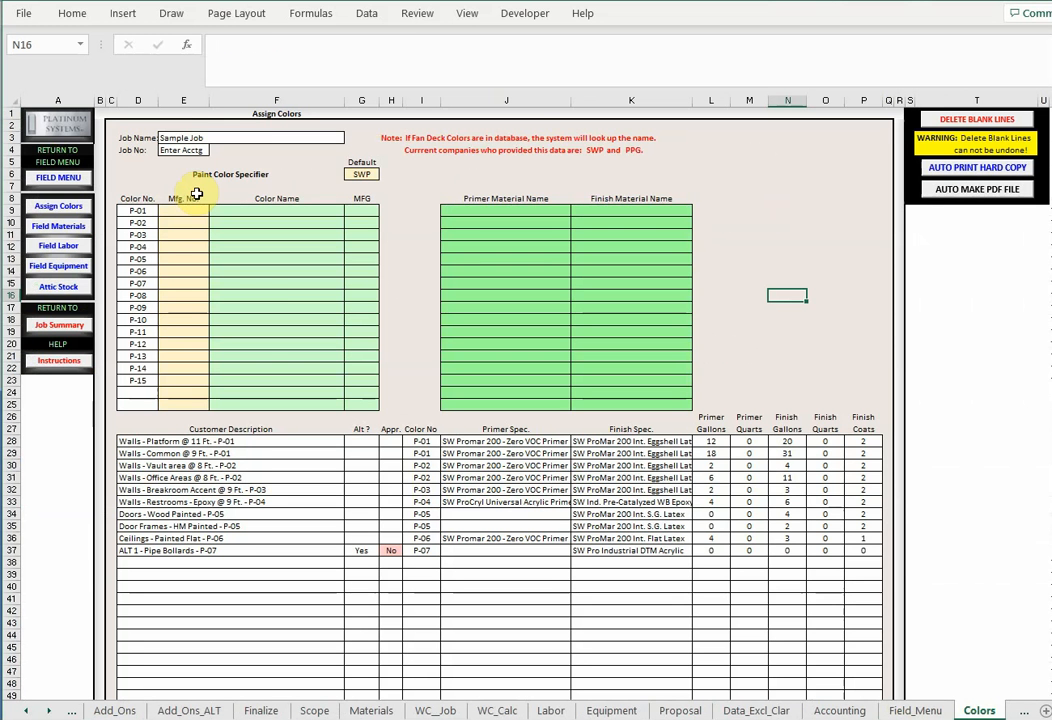
pyautogui.moveTo(207, 441); pyautogui.dragTo(211, 553)
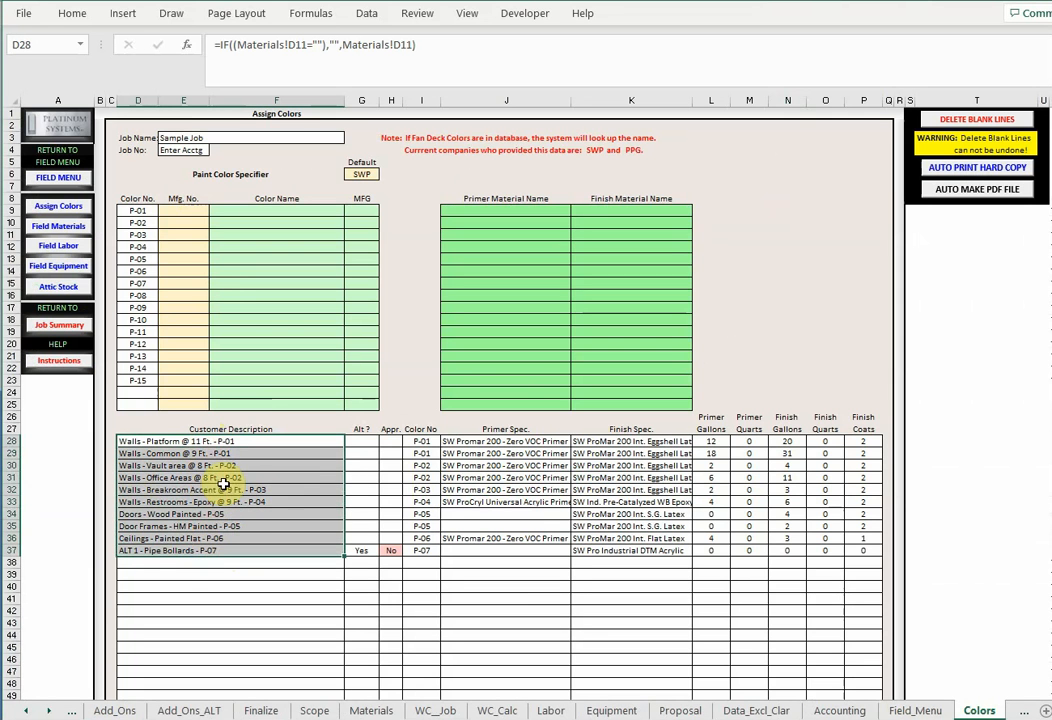
# Assign manufacturer color number SW6119 to P-01 and SW6115 to P-02.
pyautogui.click(207, 441)
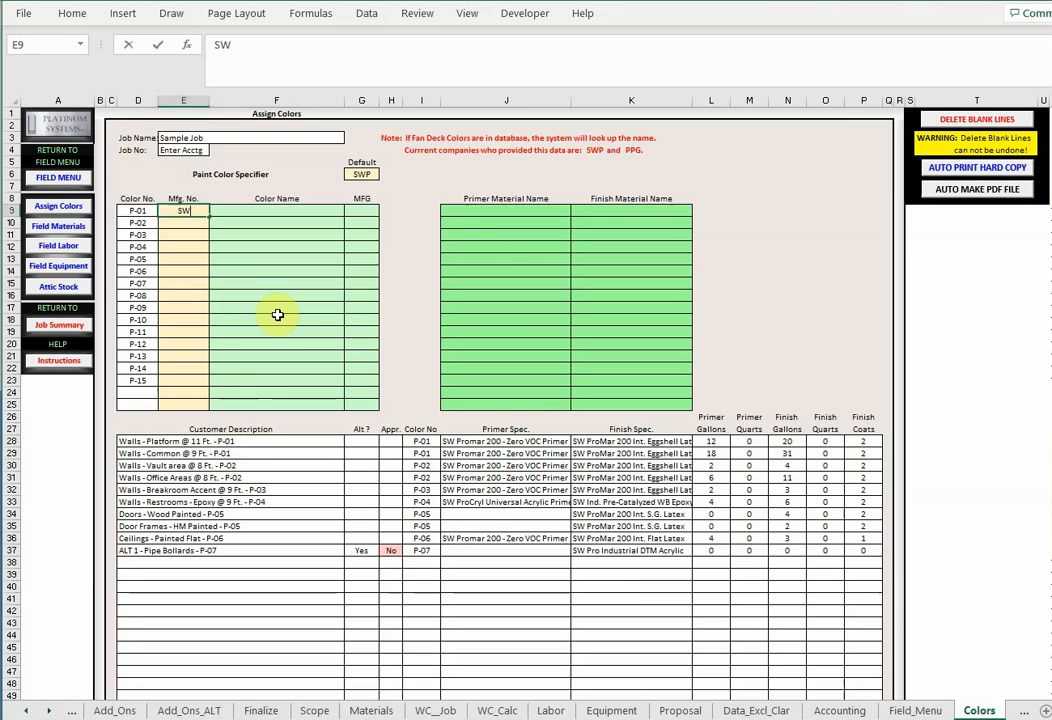
pyautogui.write('6119')
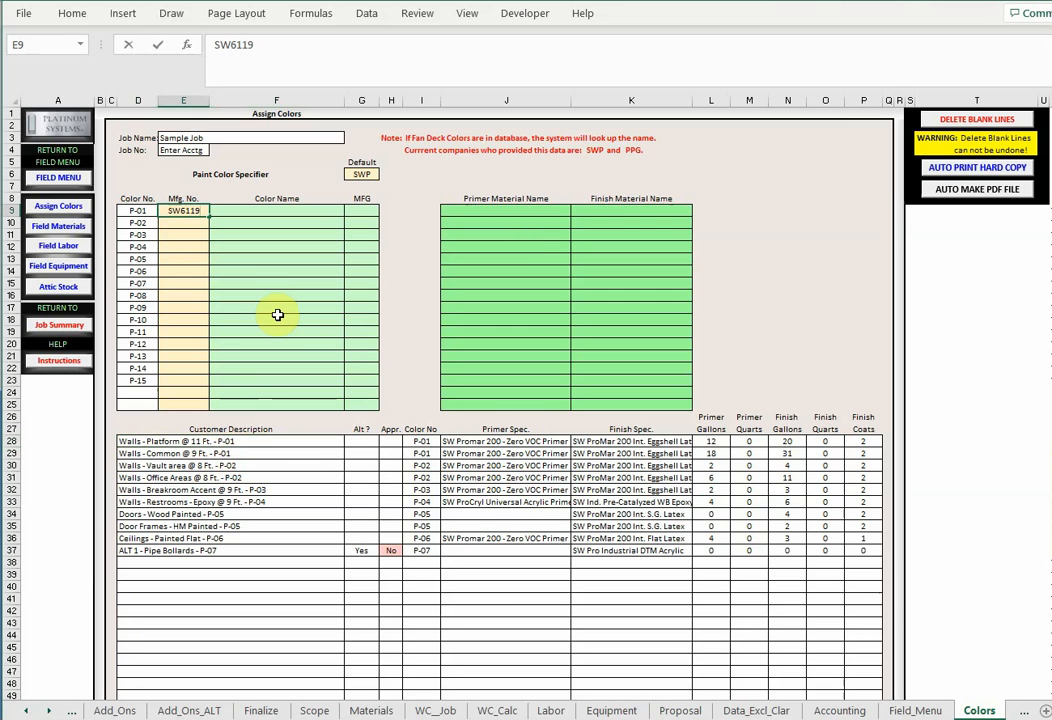
pyautogui.press('Return')
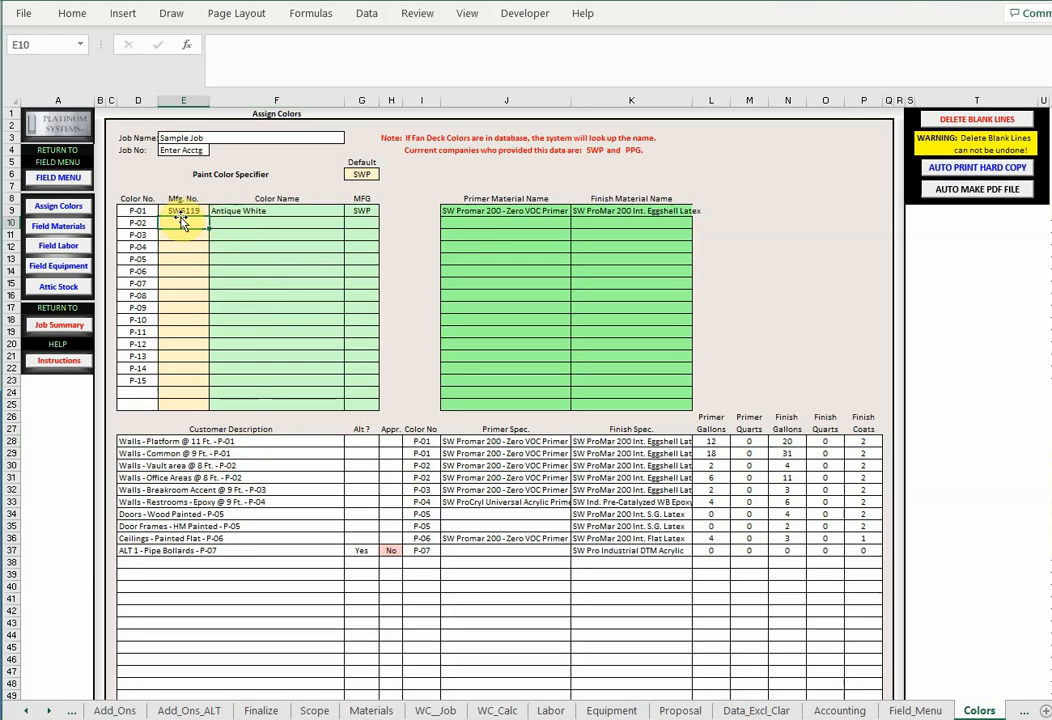
pyautogui.write('SW6115')
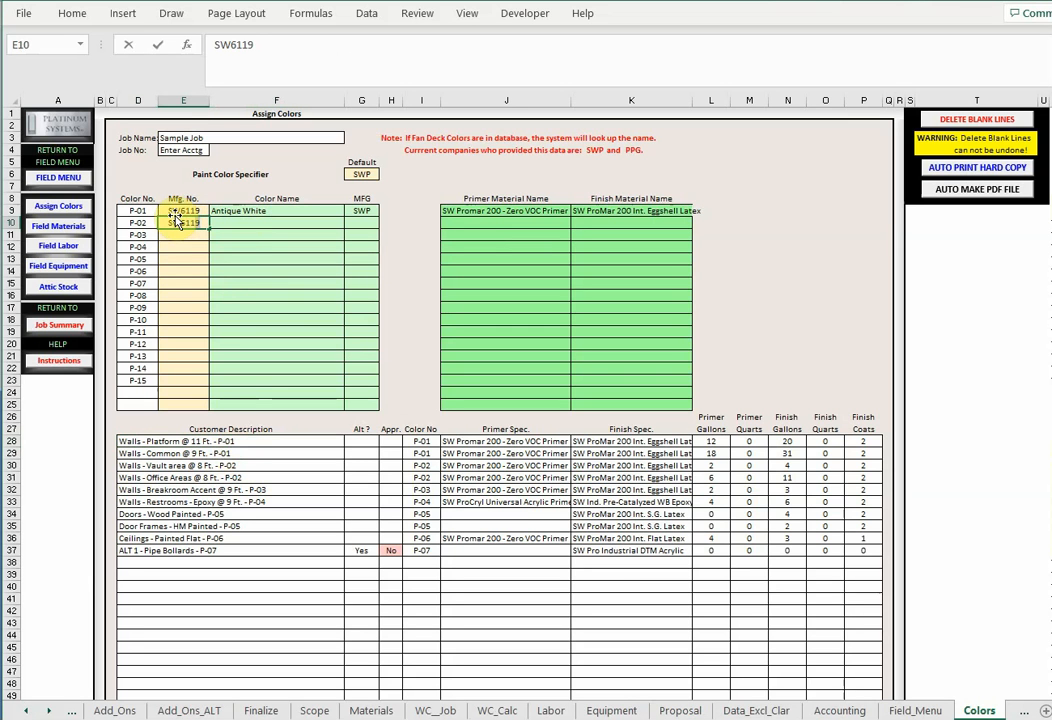
pyautogui.press('Return')
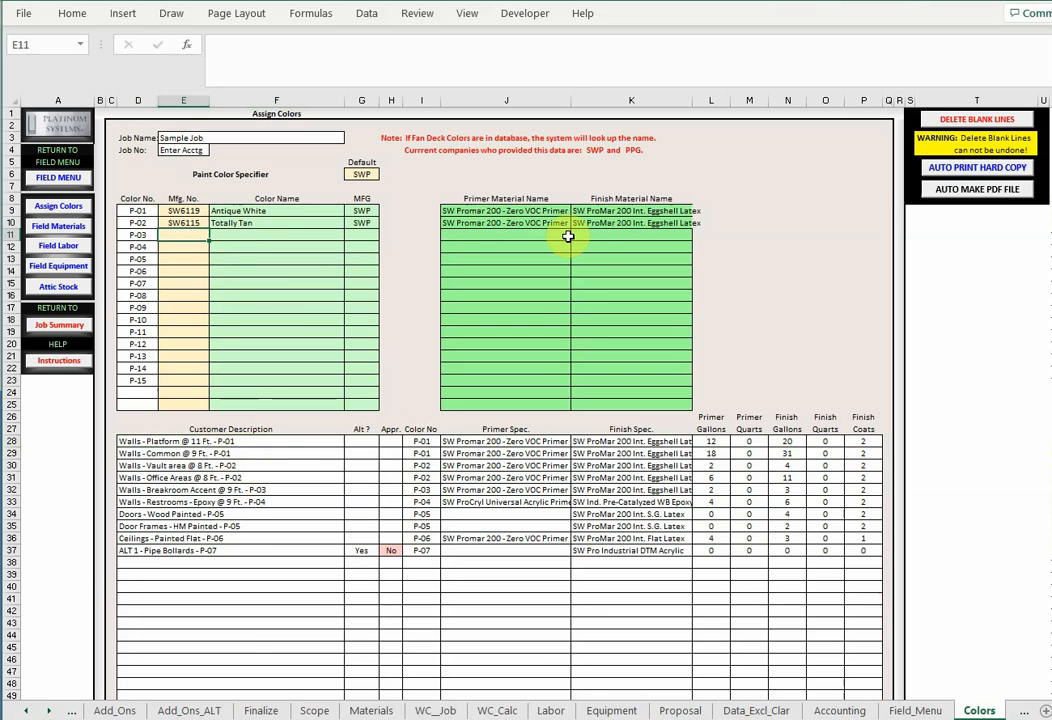
# Check the primer and finish material names for P-01 and P-02 and the wall lines that use P-01.
pyautogui.click(484, 212)
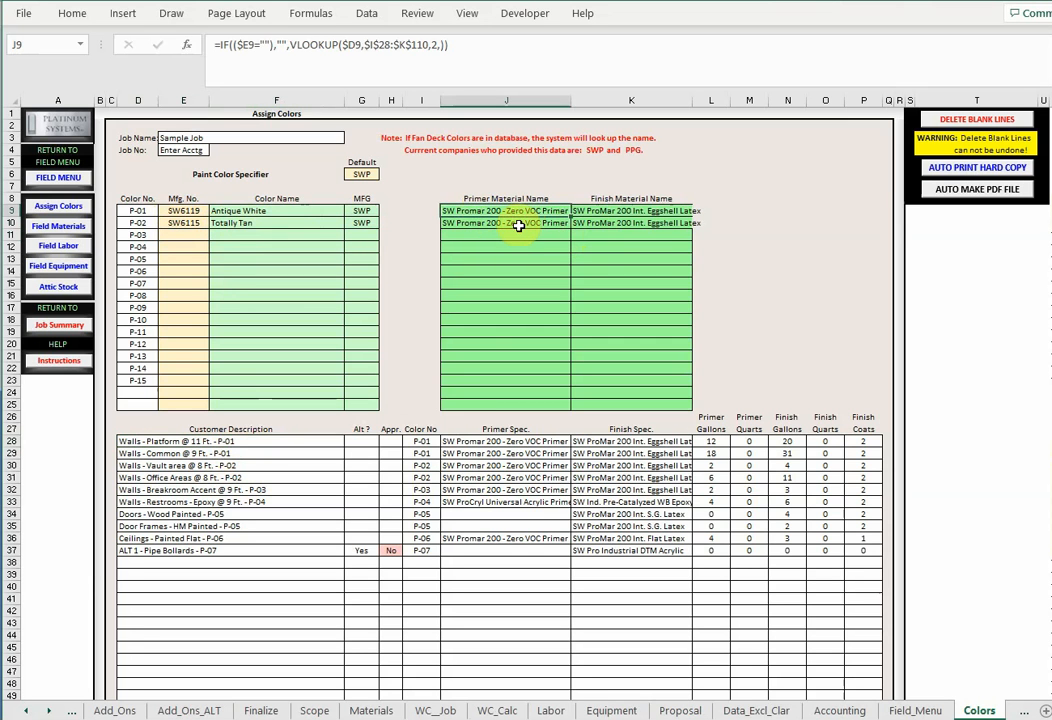
pyautogui.click(592, 211)
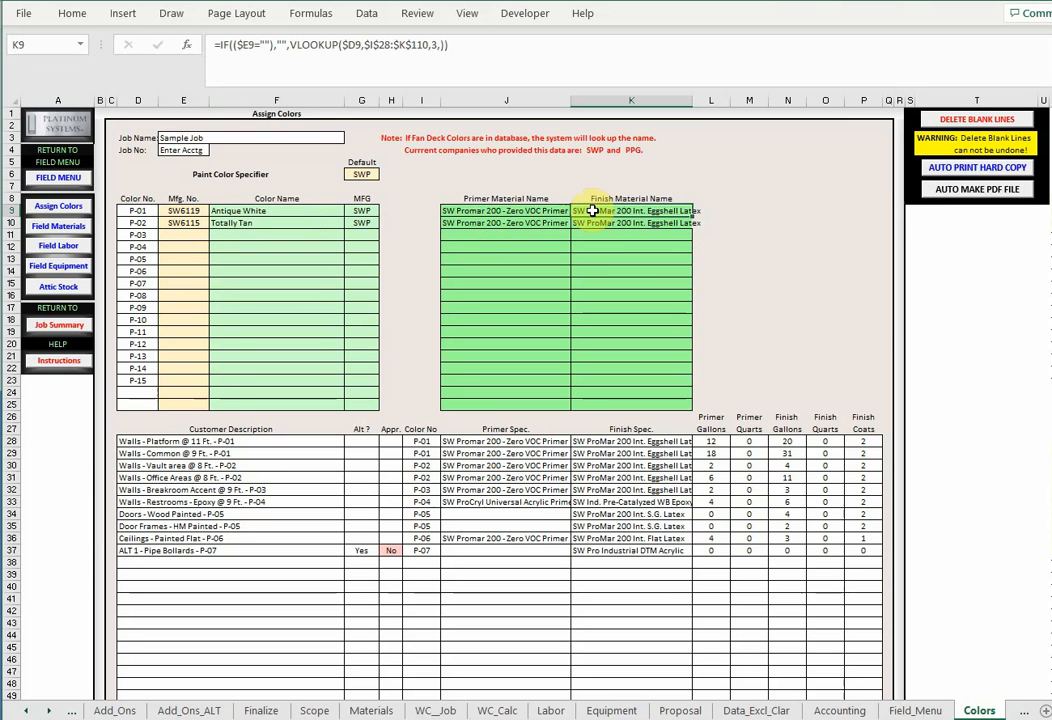
pyautogui.moveTo(593, 211); pyautogui.dragTo(594, 223)
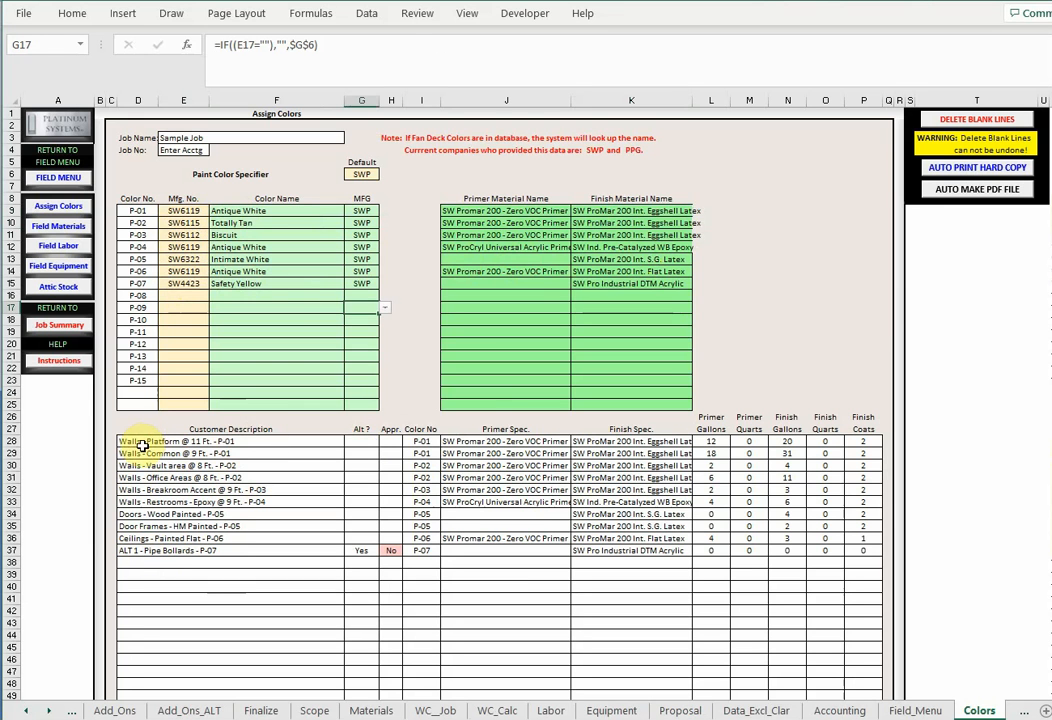
pyautogui.moveTo(143, 445); pyautogui.dragTo(160, 448)
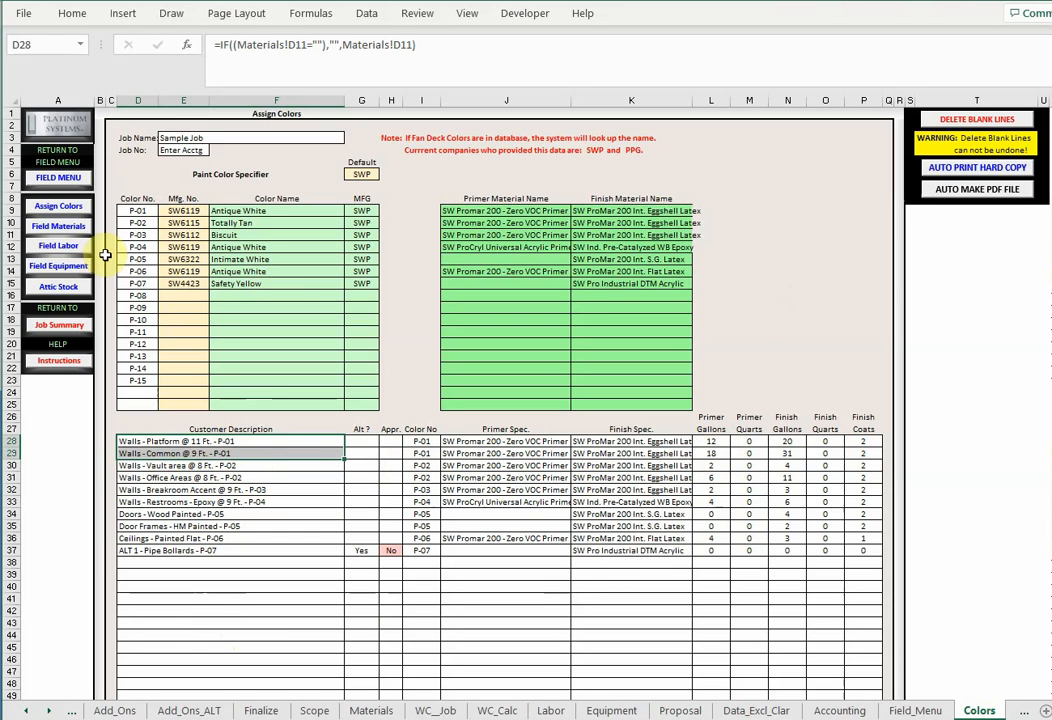
# Open the Field Materials order and check the supplier details and the estimated primer quantity for P1.
pyautogui.click(58, 228)
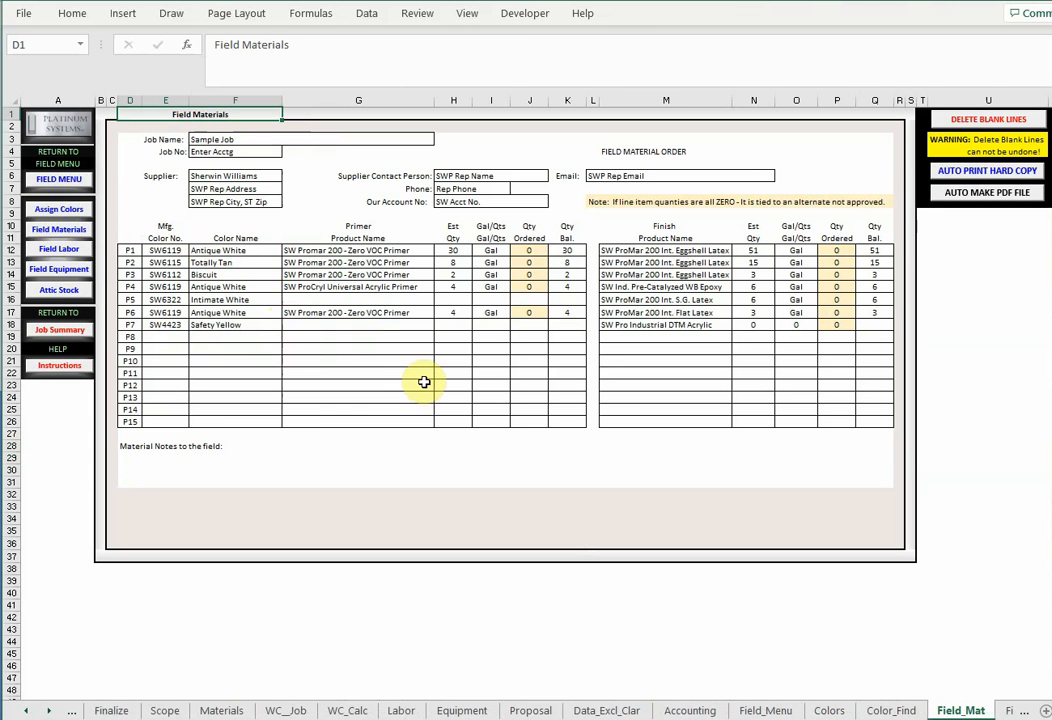
pyautogui.moveTo(237, 176); pyautogui.dragTo(516, 201)
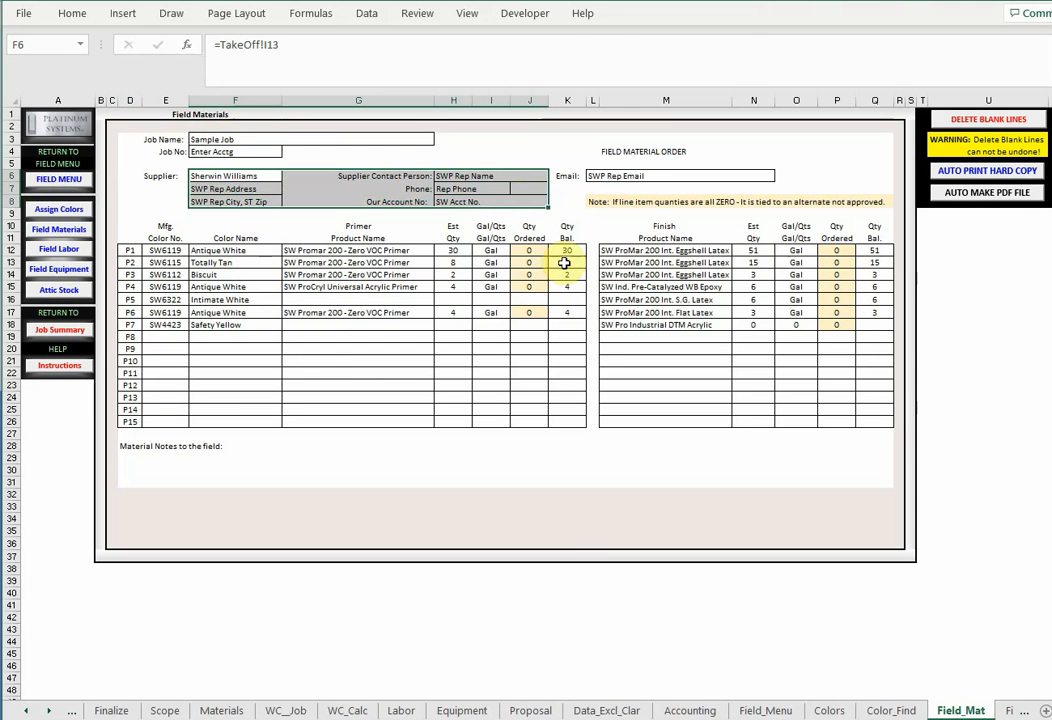
pyautogui.moveTo(459, 251); pyautogui.dragTo(459, 252)
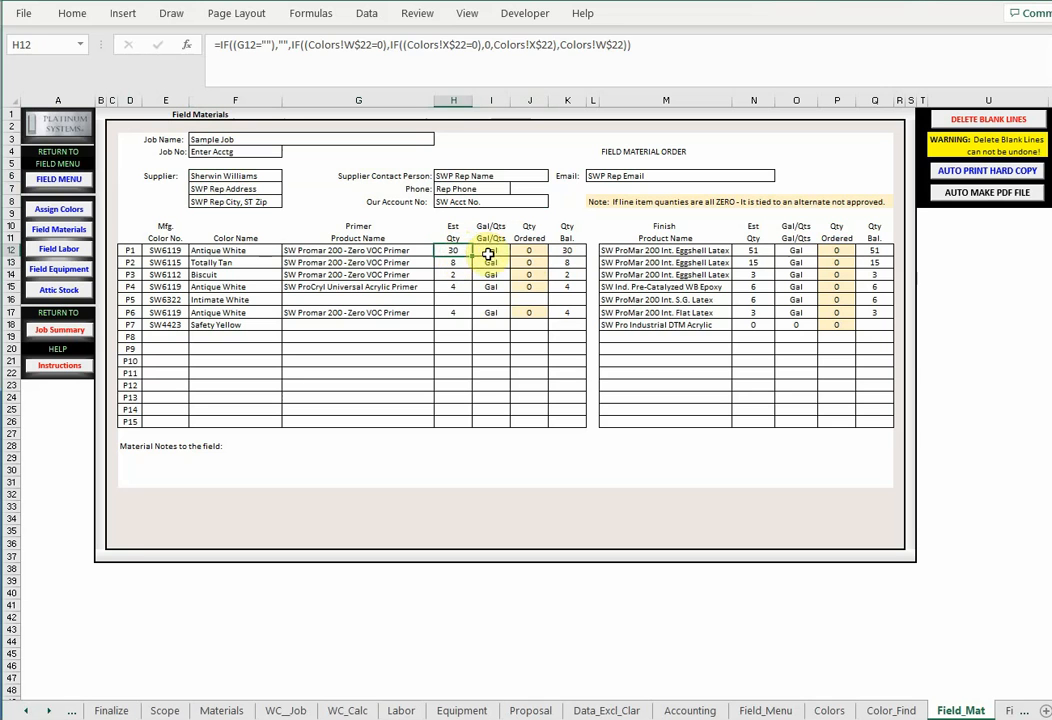
# Check the primer and finish quantities on the Field Materials order, and go back to Assign Colors to review the customer descriptions.
pyautogui.click(528, 250)
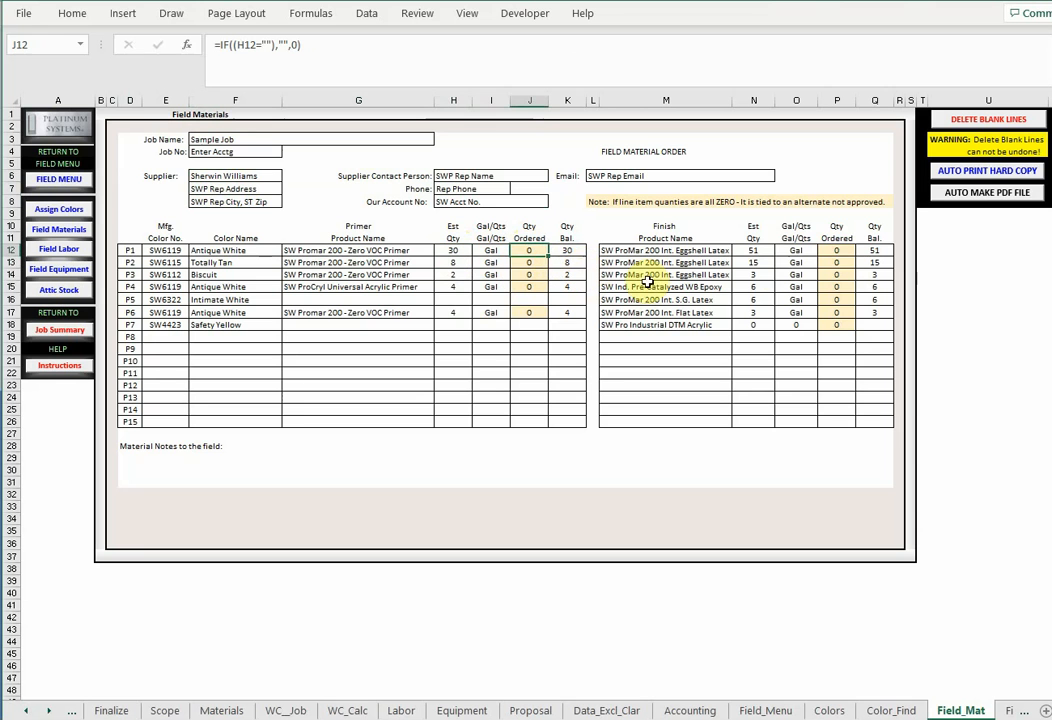
pyautogui.moveTo(831, 253); pyautogui.dragTo(837, 325)
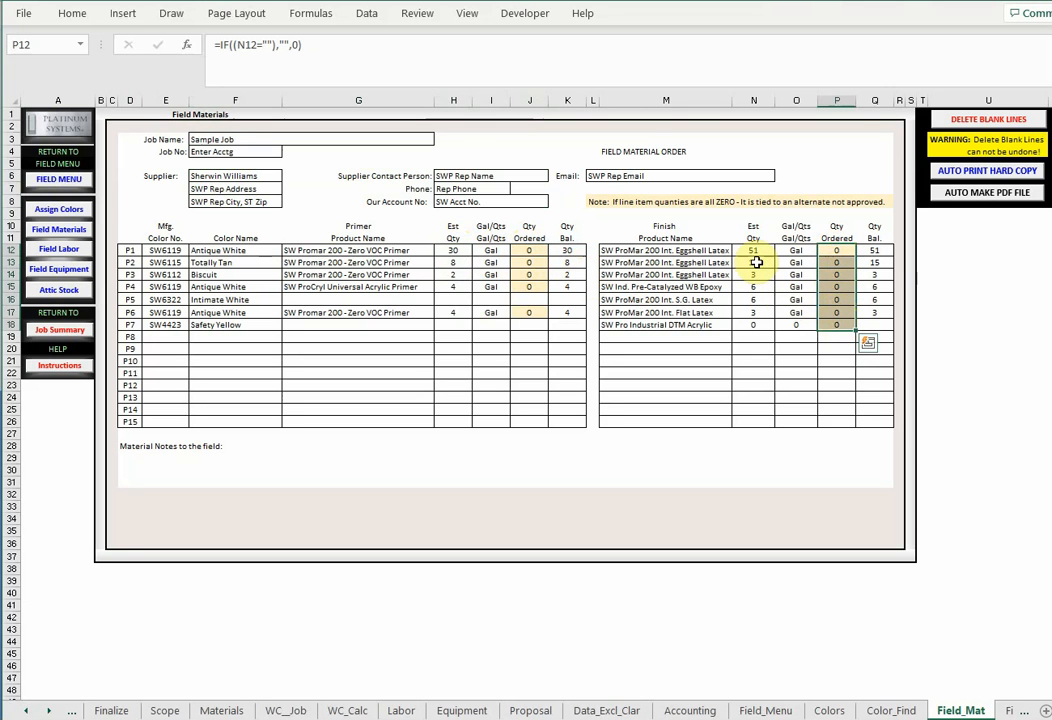
pyautogui.moveTo(750, 251); pyautogui.dragTo(756, 320)
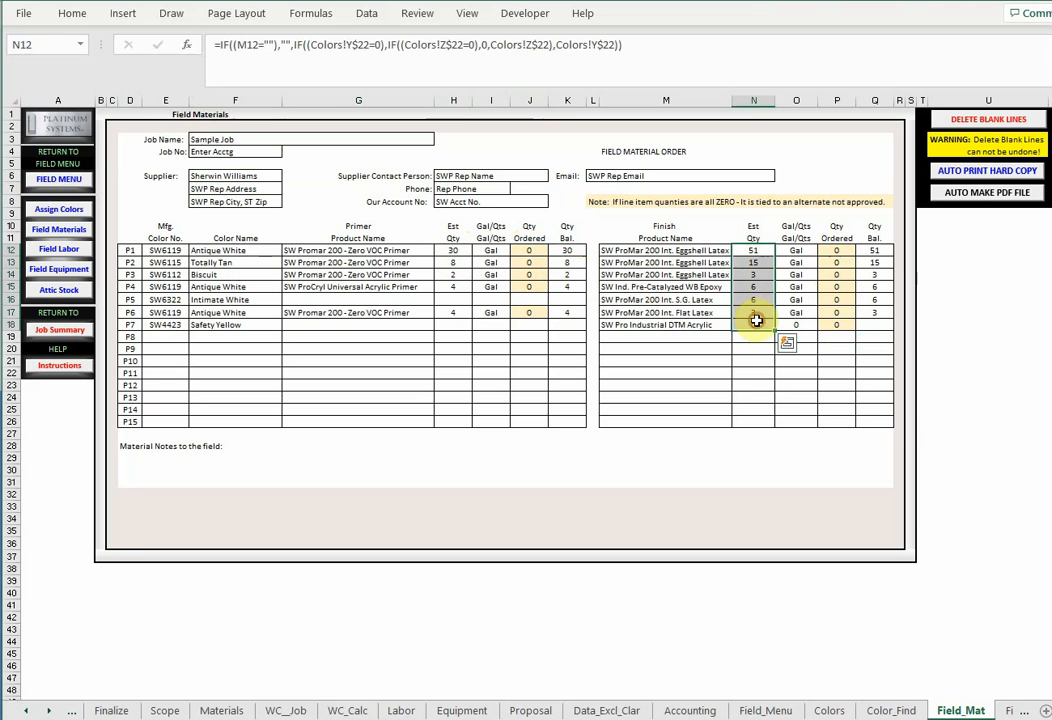
pyautogui.click(838, 250)
pyautogui.moveTo(838, 250); pyautogui.dragTo(838, 326)
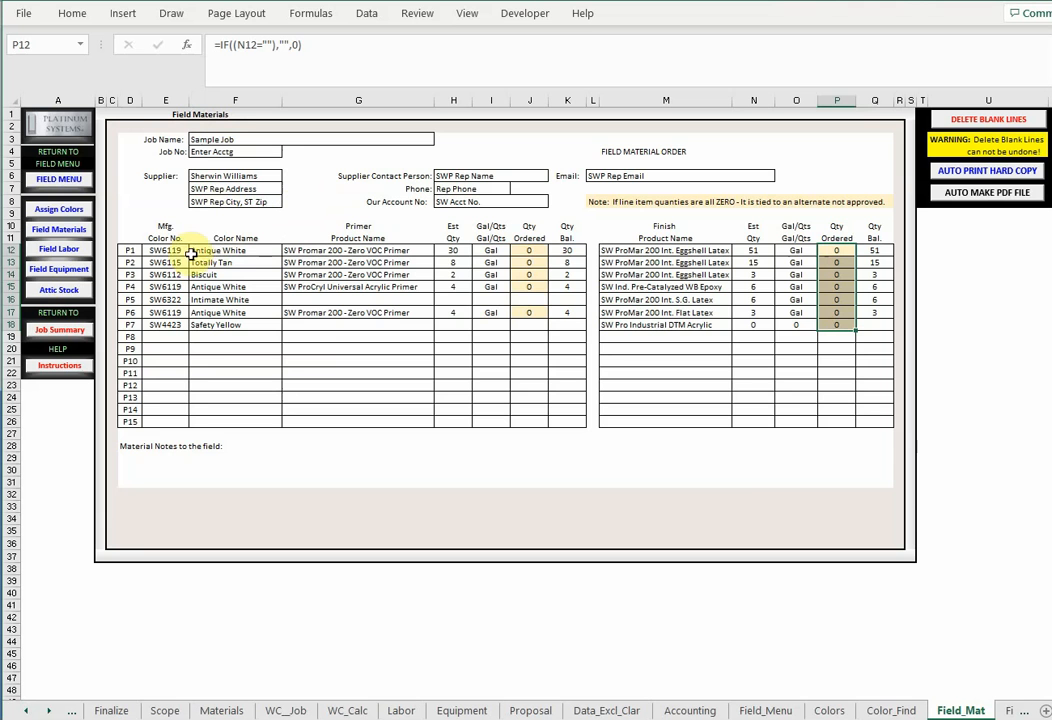
pyautogui.click(60, 211)
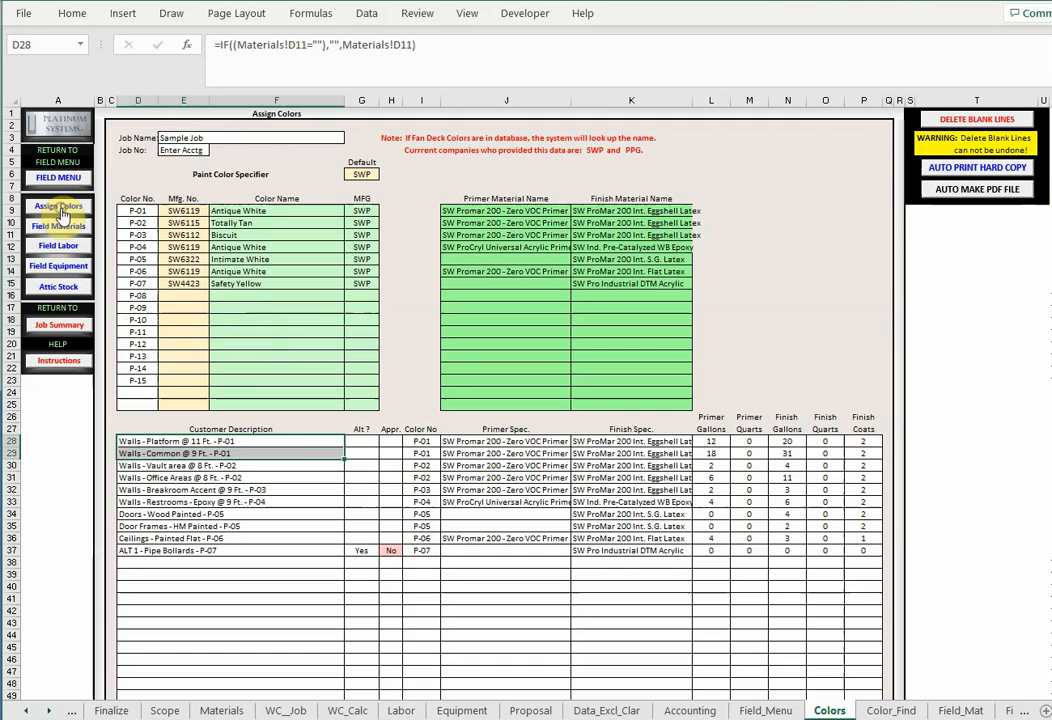
pyautogui.moveTo(212, 432); pyautogui.dragTo(216, 547)
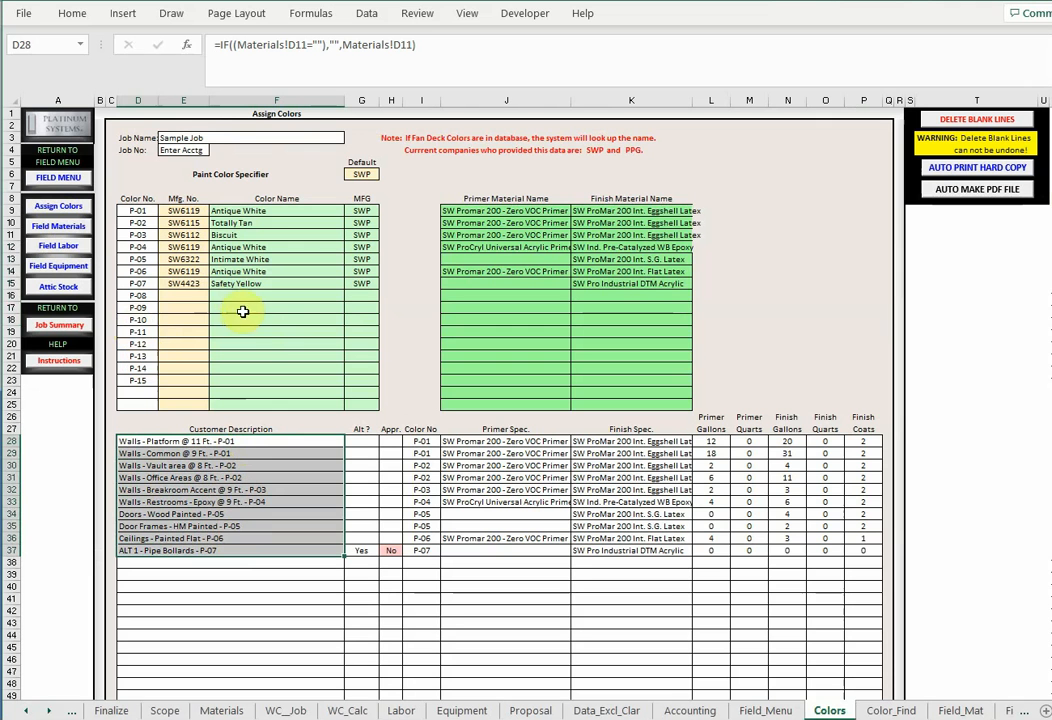
# Open the Field Labor budget and examine its scope of work lines and the approval and hours cells of ALT 1 - Pipe Bollards.
pyautogui.click(57, 246)
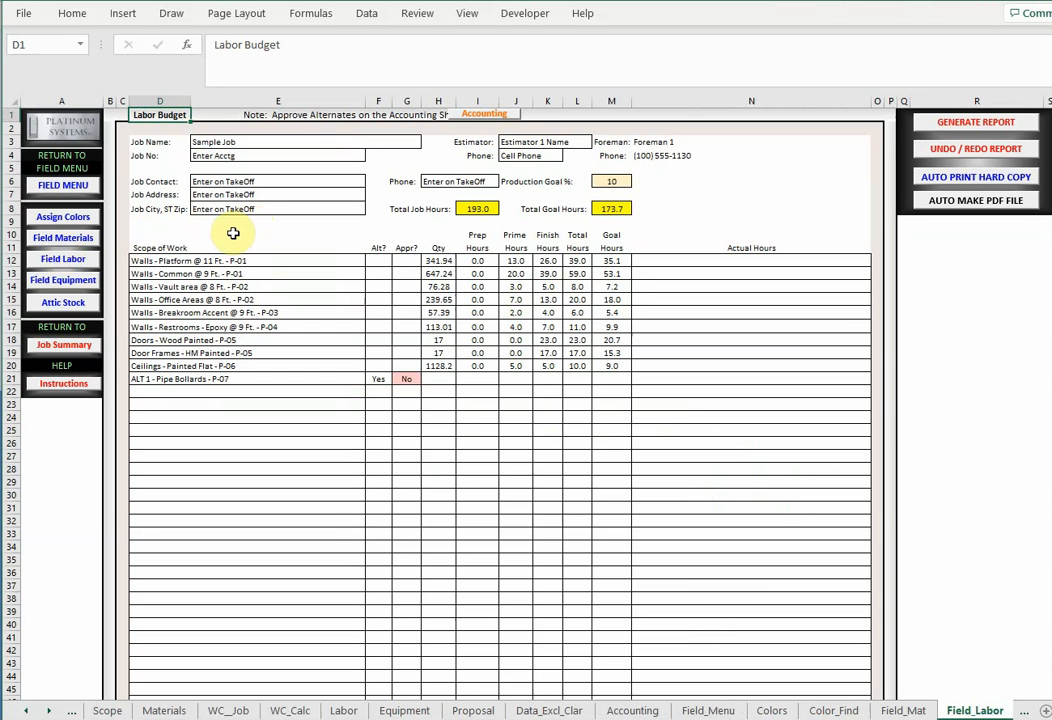
pyautogui.moveTo(188, 263); pyautogui.dragTo(181, 386)
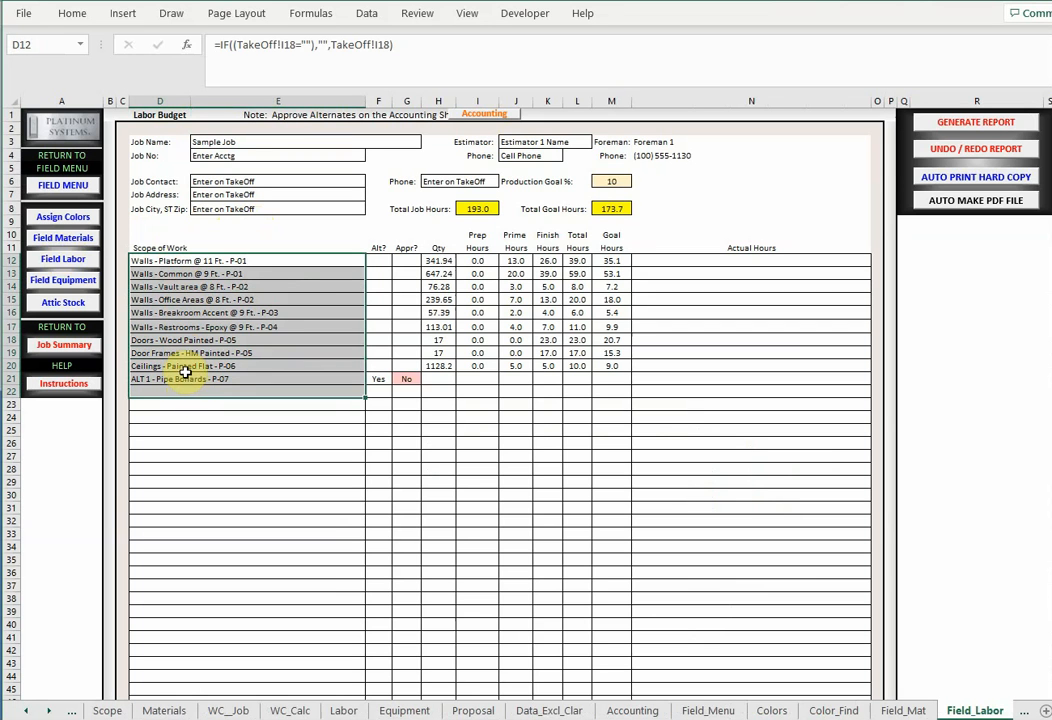
pyautogui.click(171, 379)
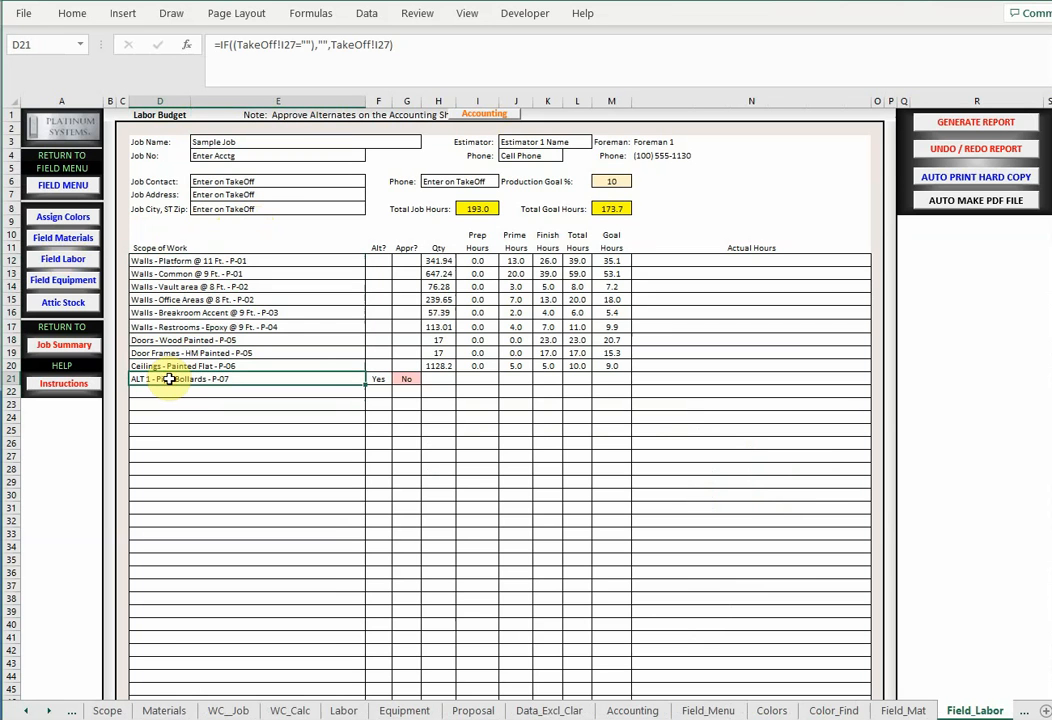
pyautogui.click(406, 380)
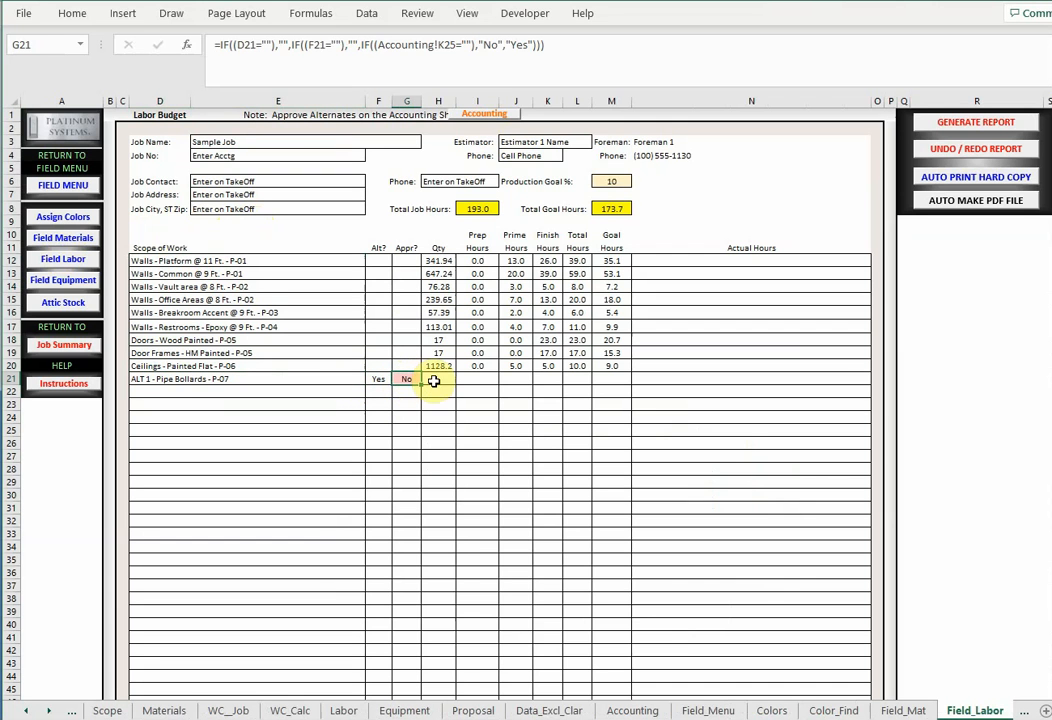
pyautogui.moveTo(432, 381); pyautogui.dragTo(609, 374)
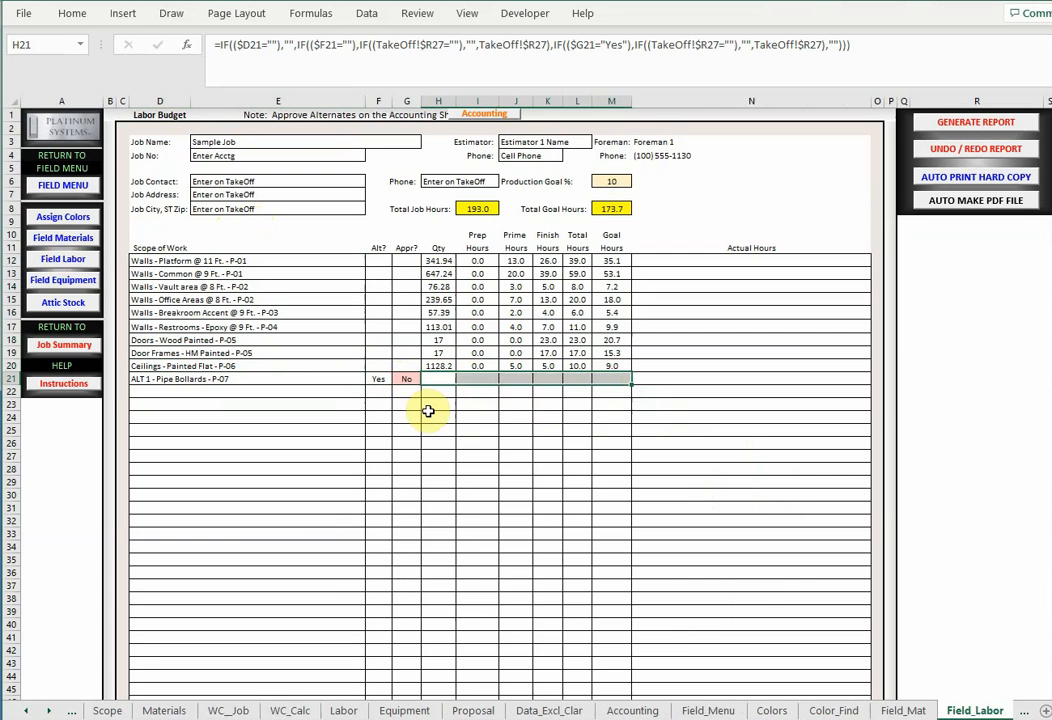
pyautogui.click(403, 413)
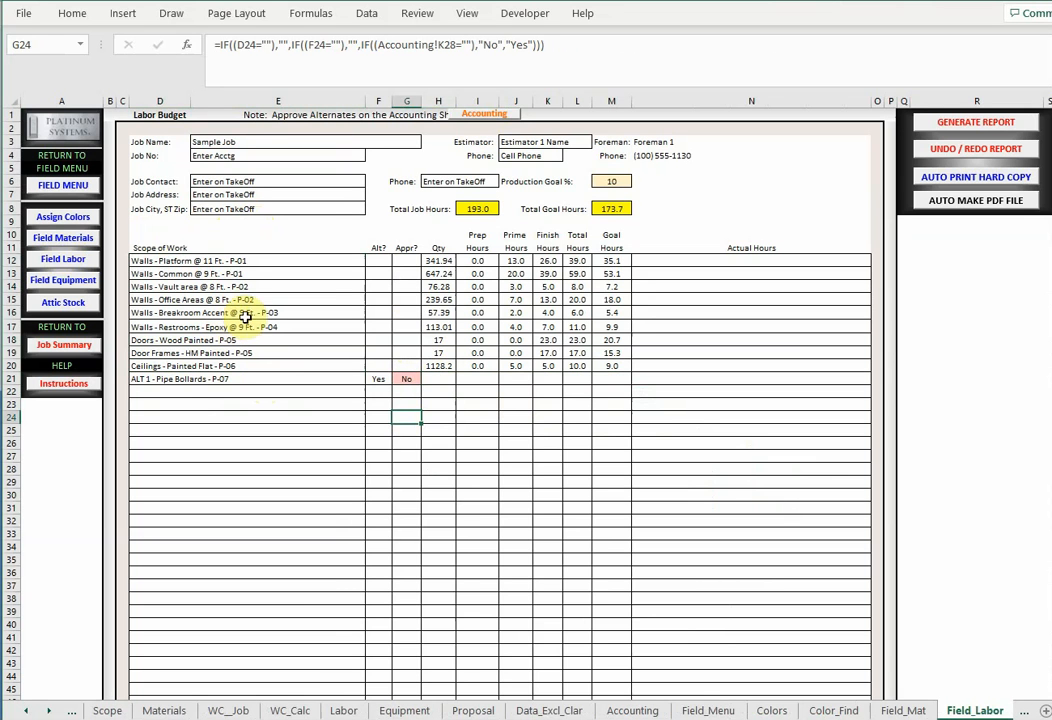
pyautogui.click(377, 379)
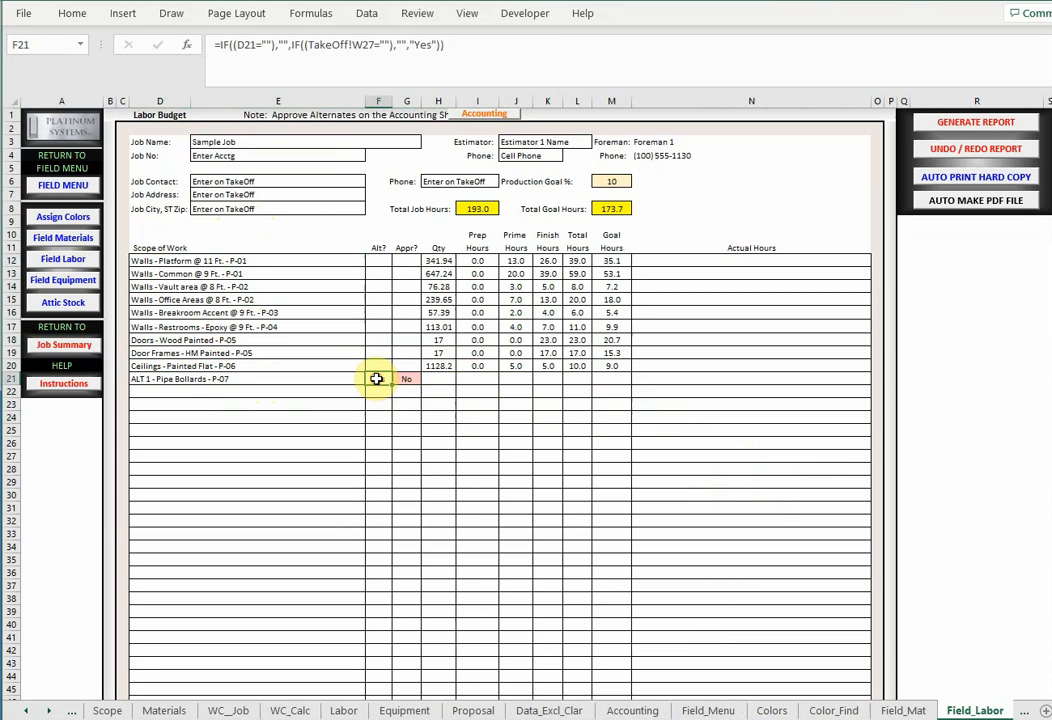
pyautogui.moveTo(444, 380); pyautogui.dragTo(609, 378)
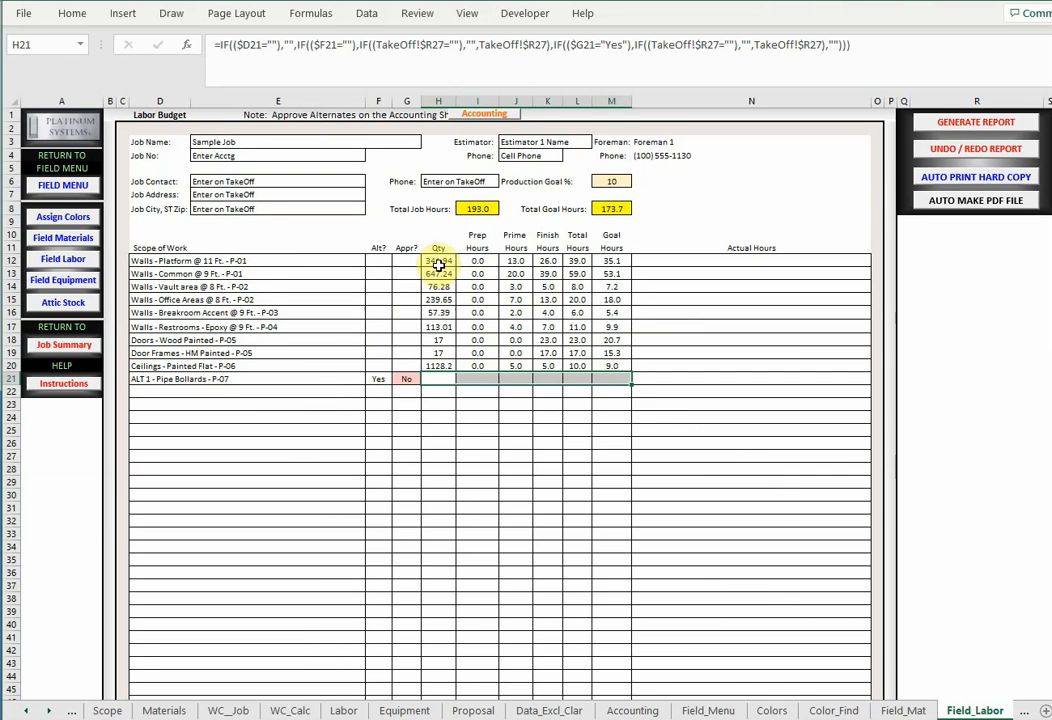
# Review the quantity, prime hours, finish hours and total hours columns of the labor budget.
pyautogui.moveTo(441, 261)
pyautogui.mouseDown()
pyautogui.moveTo(437, 366)
pyautogui.moveTo(434, 355)
pyautogui.mouseUp()
pyautogui.click(432, 339)
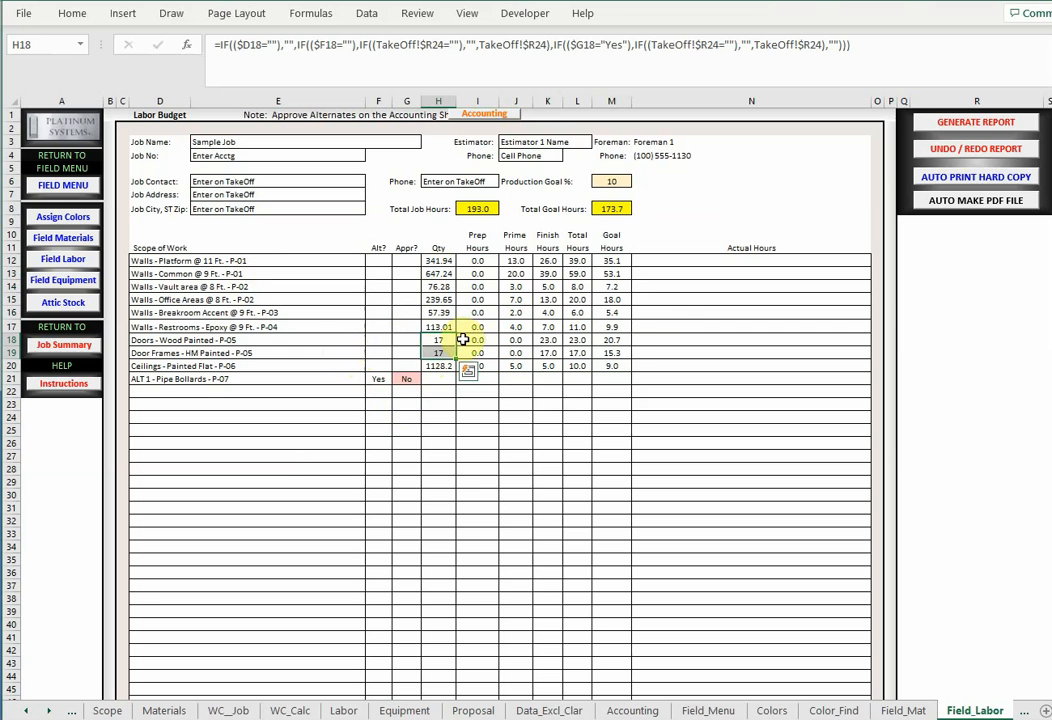
pyautogui.moveTo(520, 260); pyautogui.dragTo(517, 352)
pyautogui.click(550, 260)
pyautogui.moveTo(550, 260); pyautogui.dragTo(548, 366)
pyautogui.moveTo(577, 263); pyautogui.dragTo(577, 366)
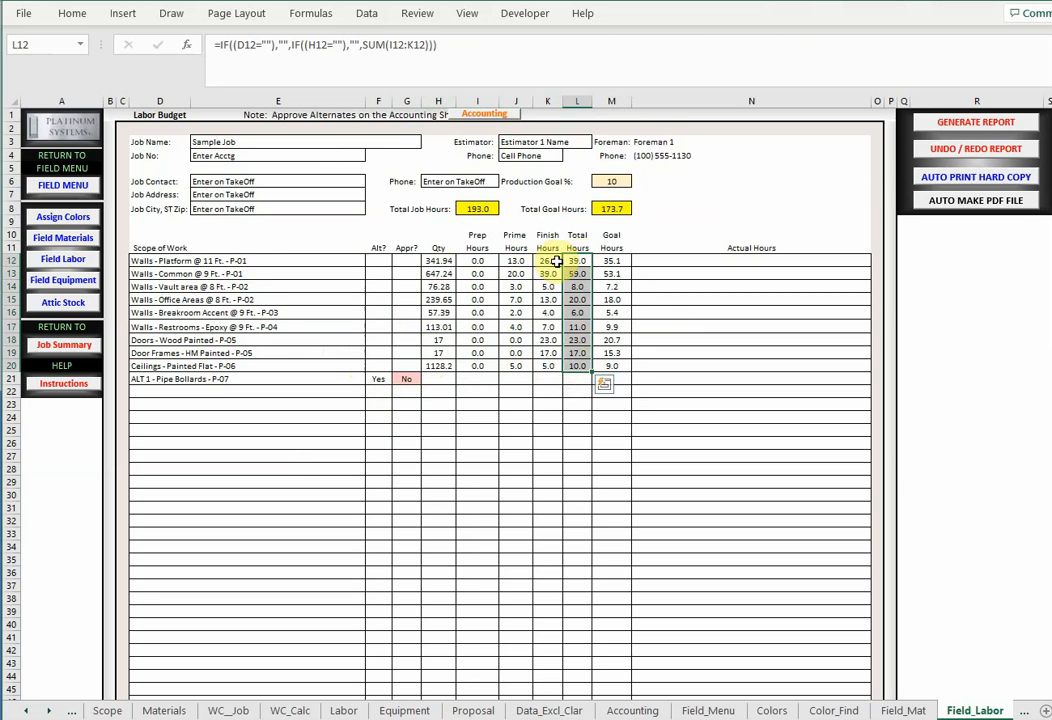
# Check the Production Goal % and compare the total and goal hours for the platform walls line.
pyautogui.click(609, 182)
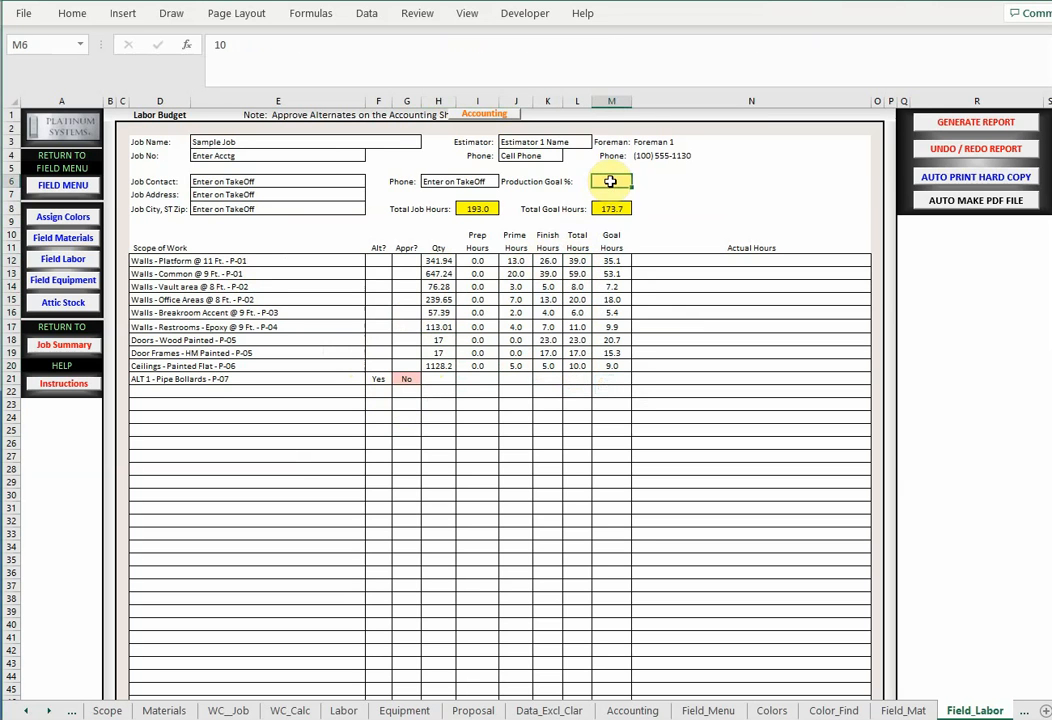
pyautogui.moveTo(679, 181); pyautogui.dragTo(618, 181)
pyautogui.click(618, 181)
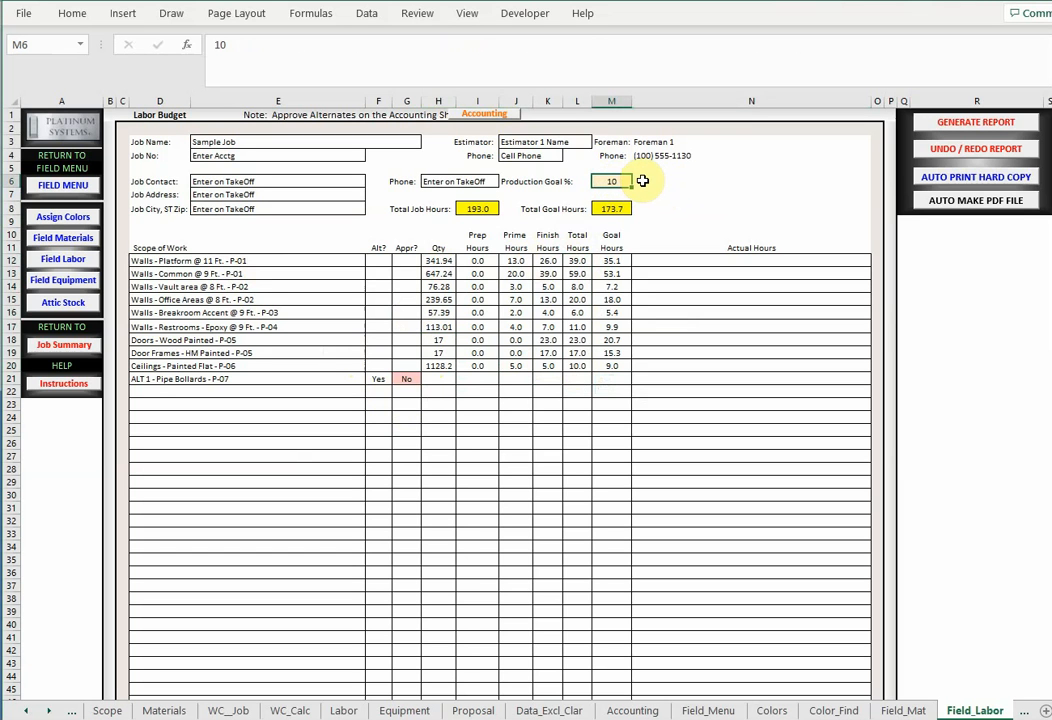
pyautogui.click(579, 261)
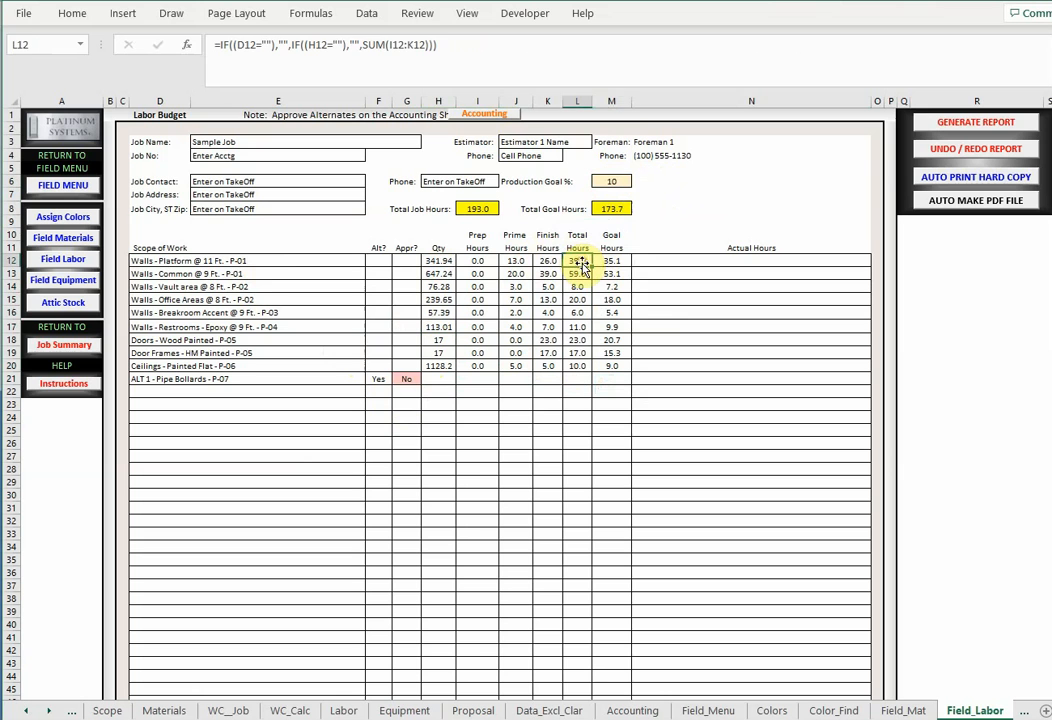
pyautogui.click(607, 261)
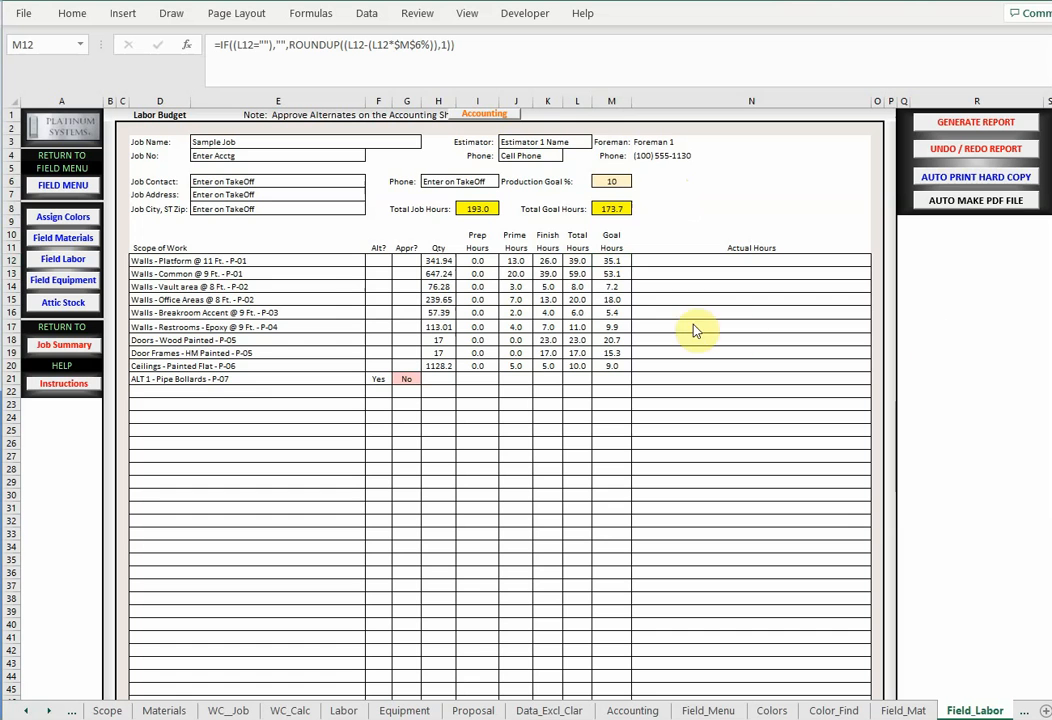
# Open the Field Equipment checklist and look over the job sundries and equipment item lists.
pyautogui.click(51, 278)
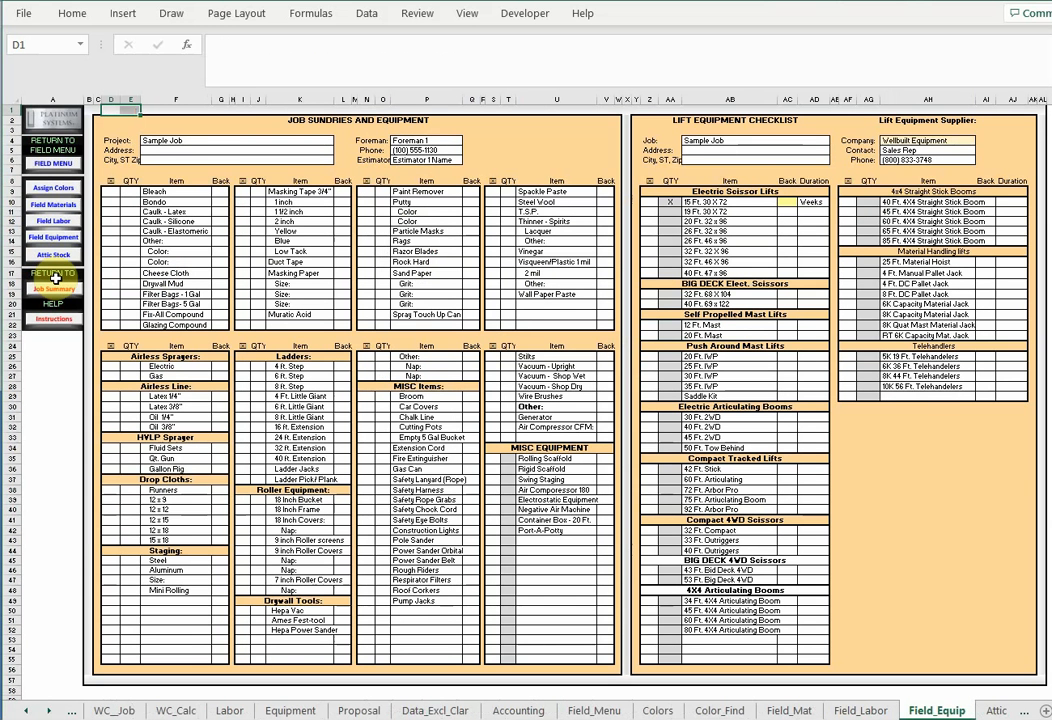
pyautogui.moveTo(122, 190); pyautogui.dragTo(597, 325)
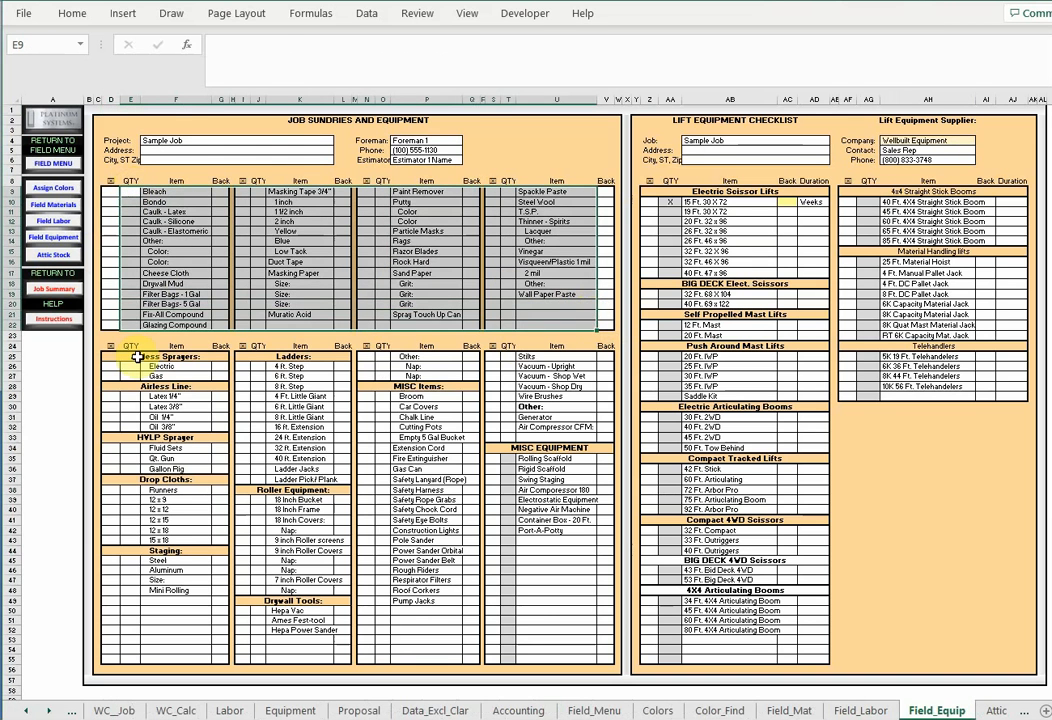
pyautogui.moveTo(130, 356)
pyautogui.mouseDown()
pyautogui.moveTo(467, 479)
pyautogui.moveTo(563, 538)
pyautogui.moveTo(538, 577)
pyautogui.mouseUp()
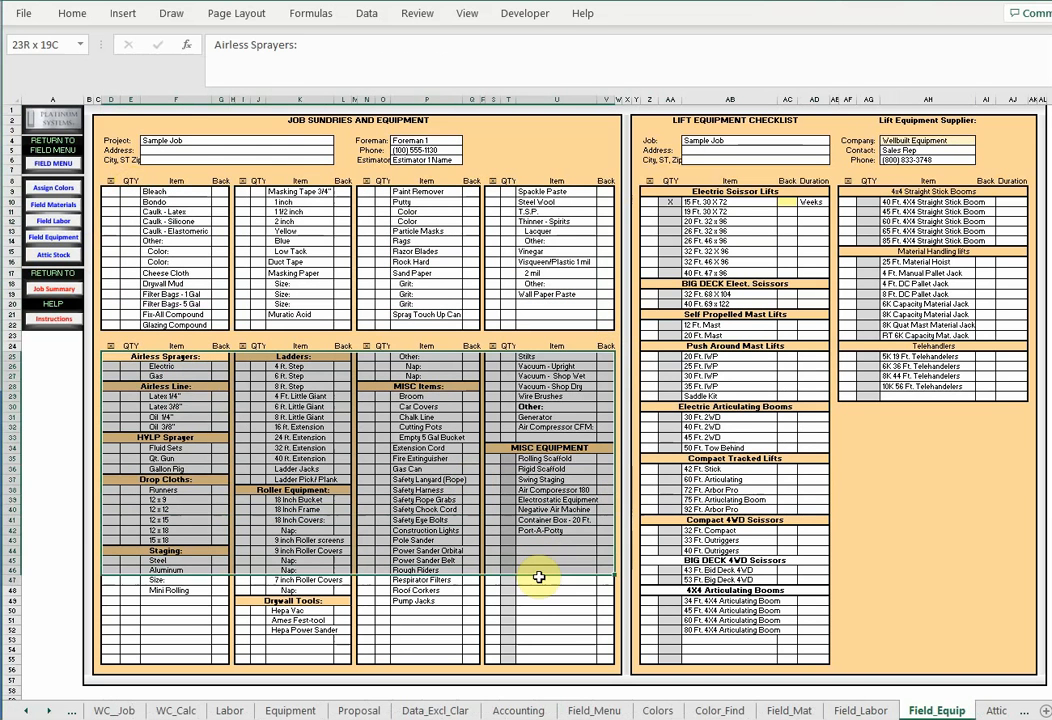
# Set the duration of the 15 Ft. 30 X 72 electric scissor lift to 1 week in the lift equipment checklist.
pyautogui.moveTo(699, 211); pyautogui.dragTo(698, 204)
pyautogui.click(693, 214)
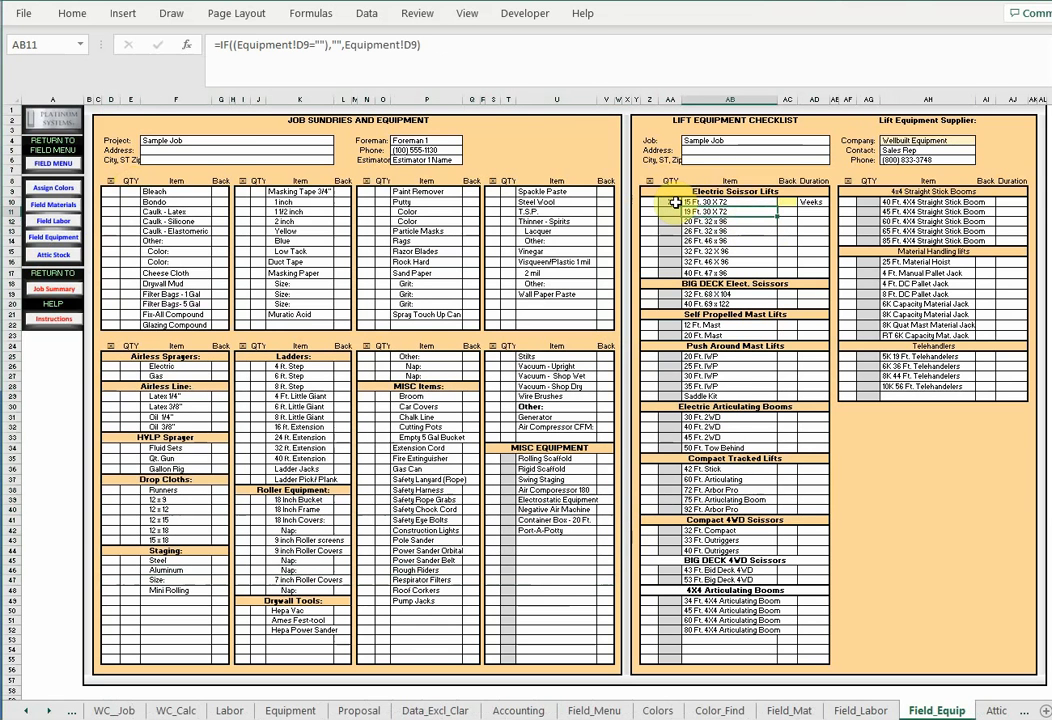
pyautogui.click(788, 202)
pyautogui.write('1')
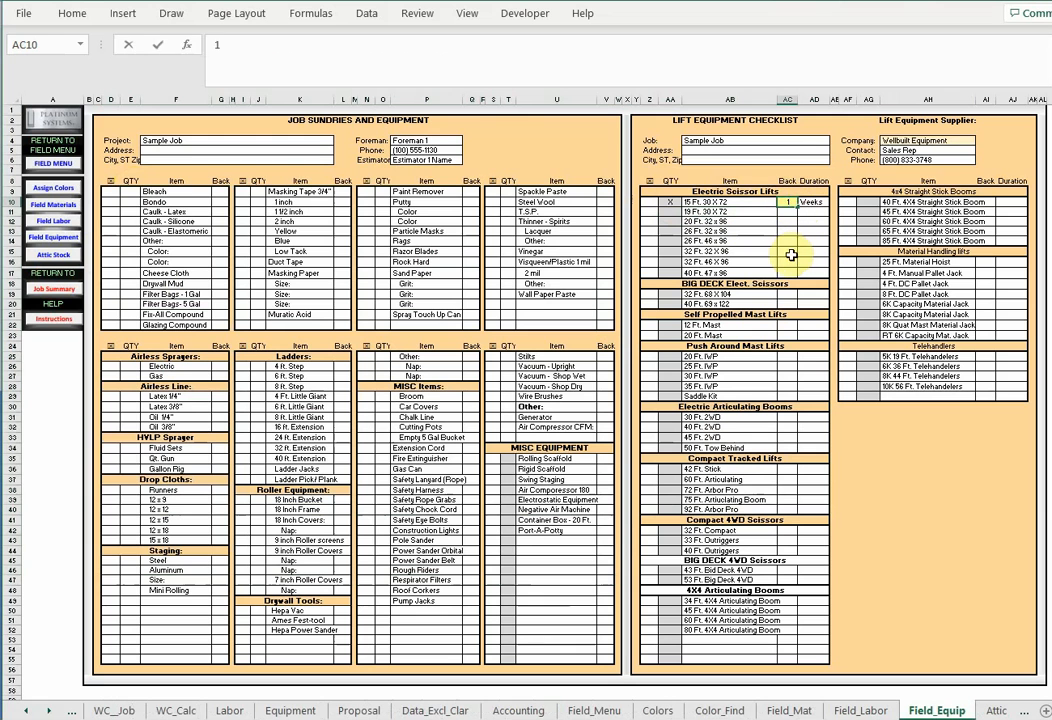
pyautogui.click(791, 255)
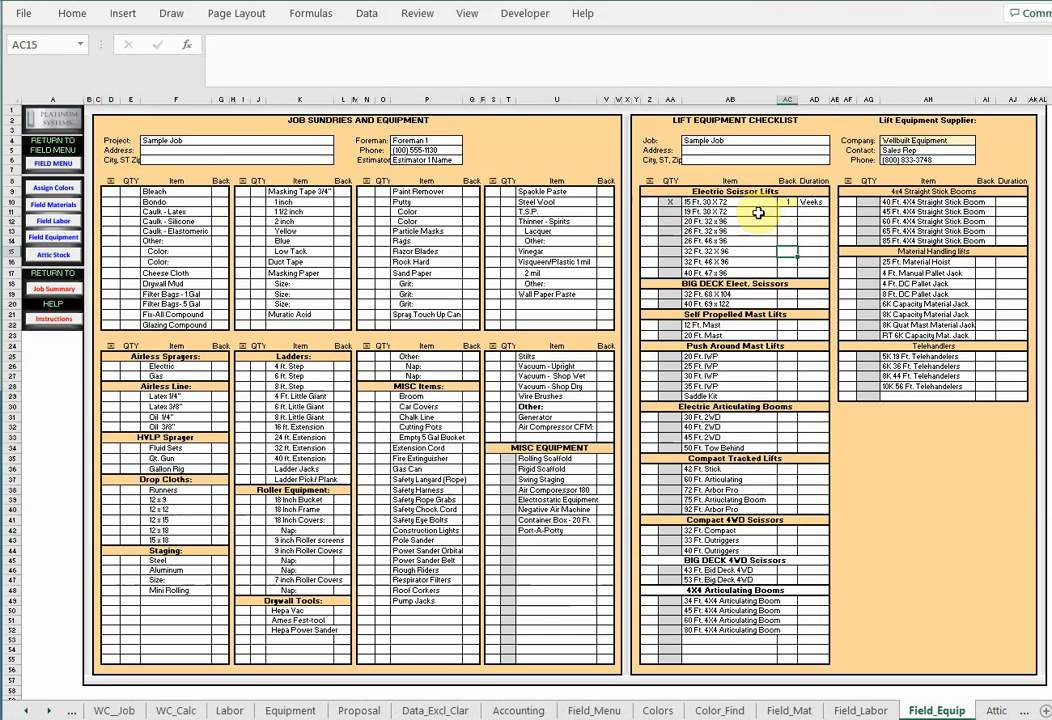
# Enter a quantity of 24 and a returned quantity of 12 for Caulk - Latex in the job sundries list.
pyautogui.click(132, 214)
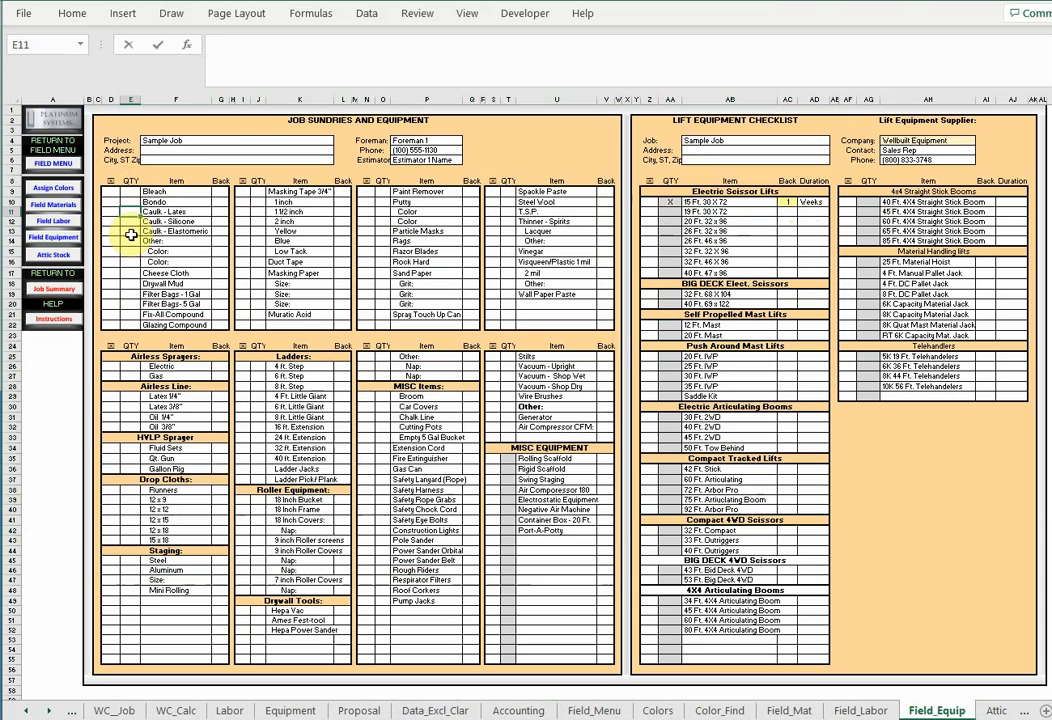
pyautogui.write('24')
pyautogui.press('Return')
pyautogui.click(218, 211)
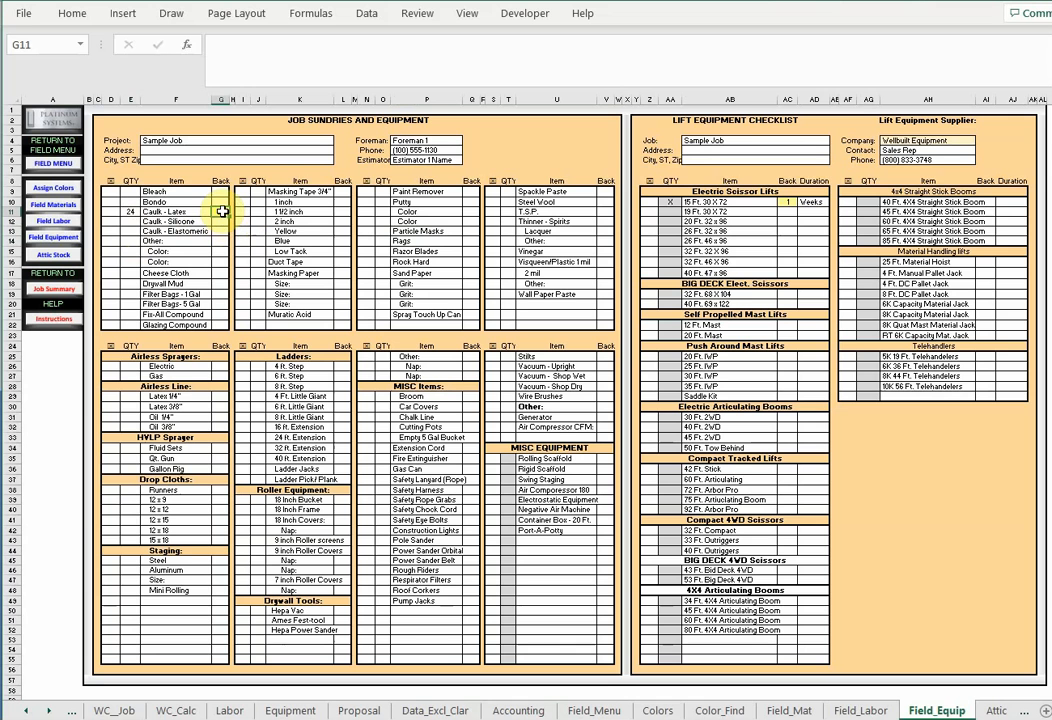
pyautogui.write('12')
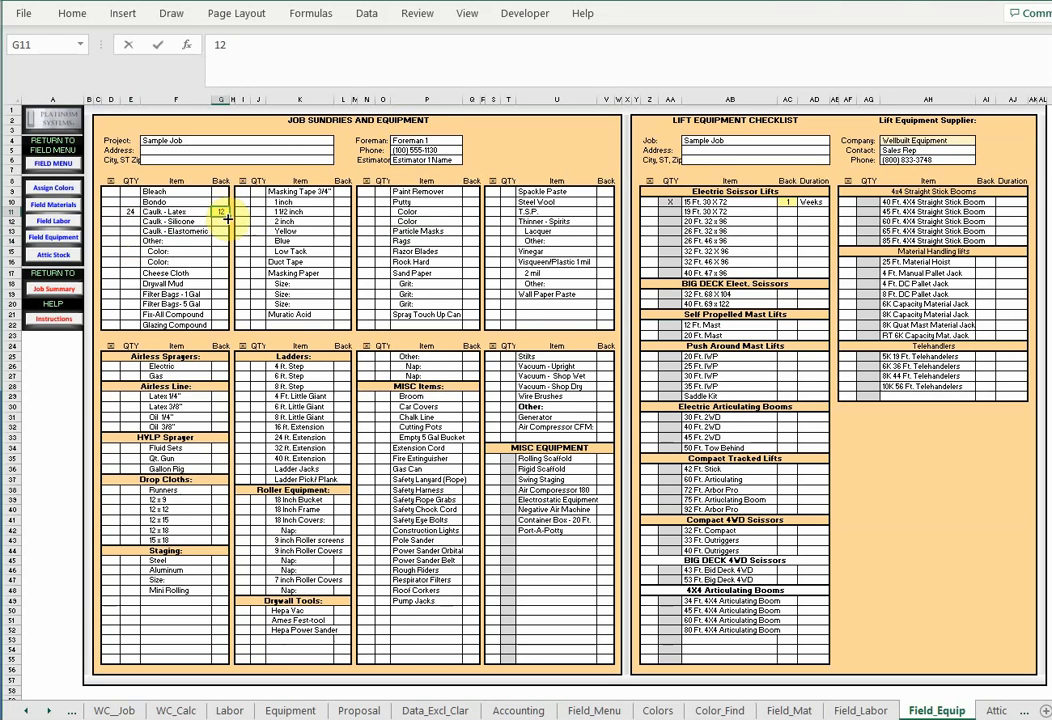
pyautogui.click(233, 247)
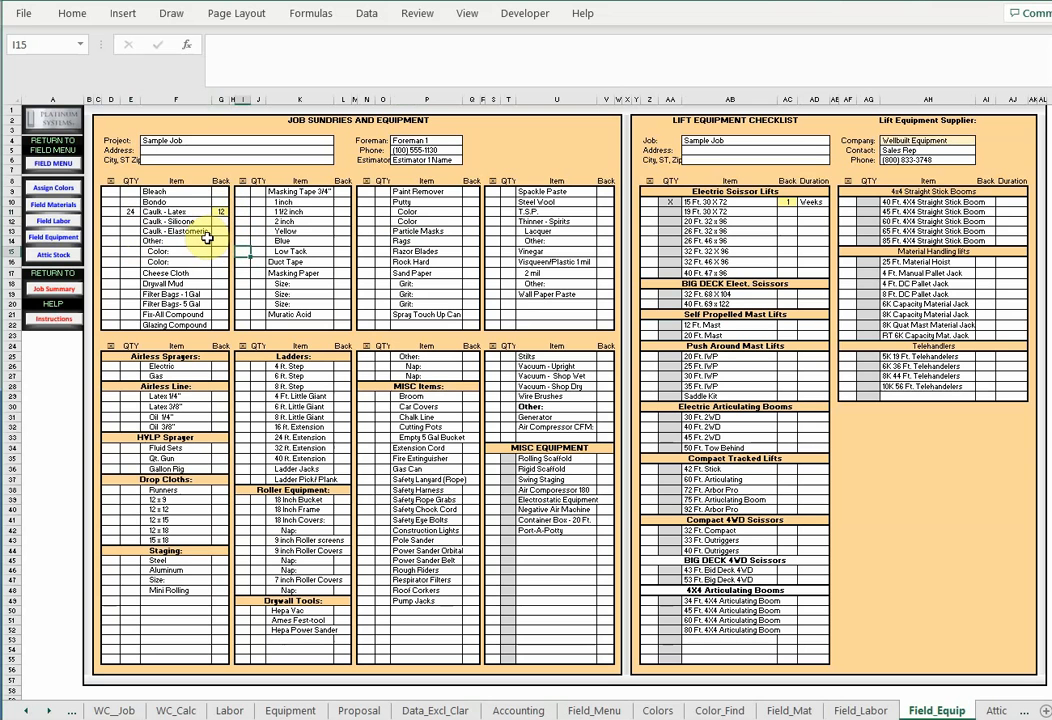
pyautogui.click(498, 147)
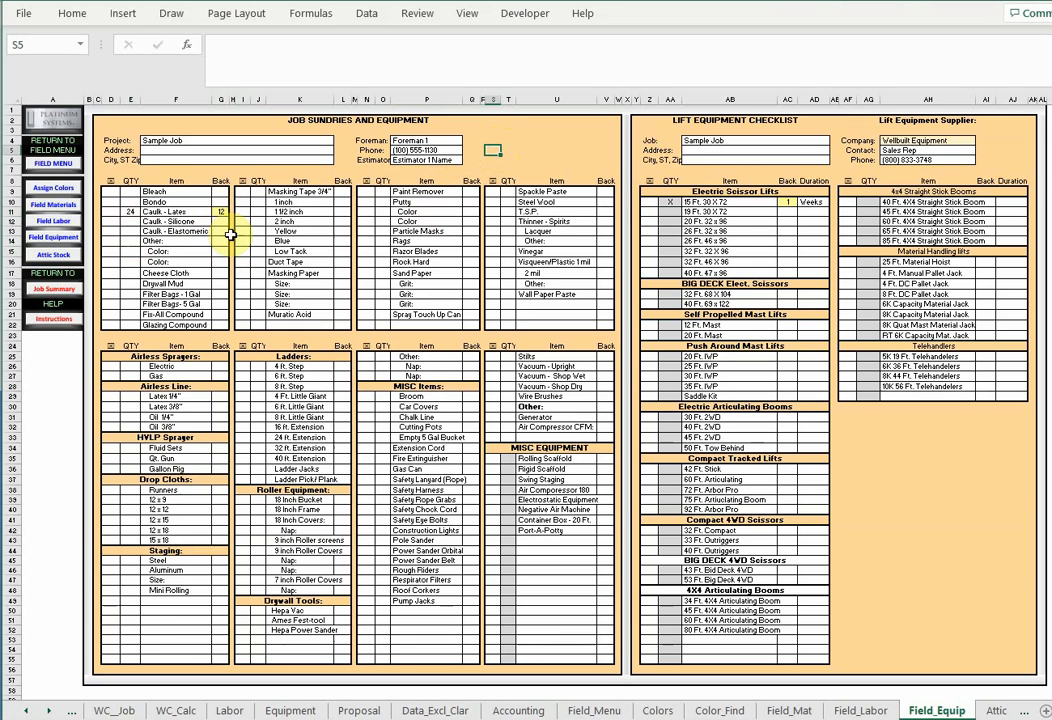
# View the Attic Stock report and return to the Job Summary.
pyautogui.click(57, 256)
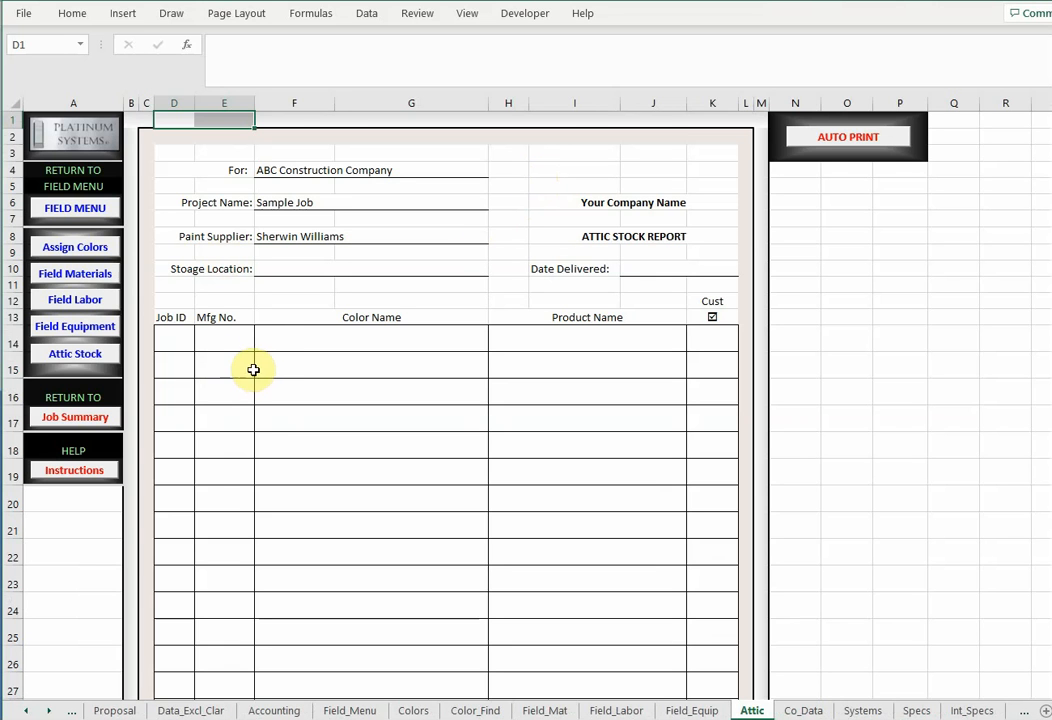
pyautogui.click(102, 356)
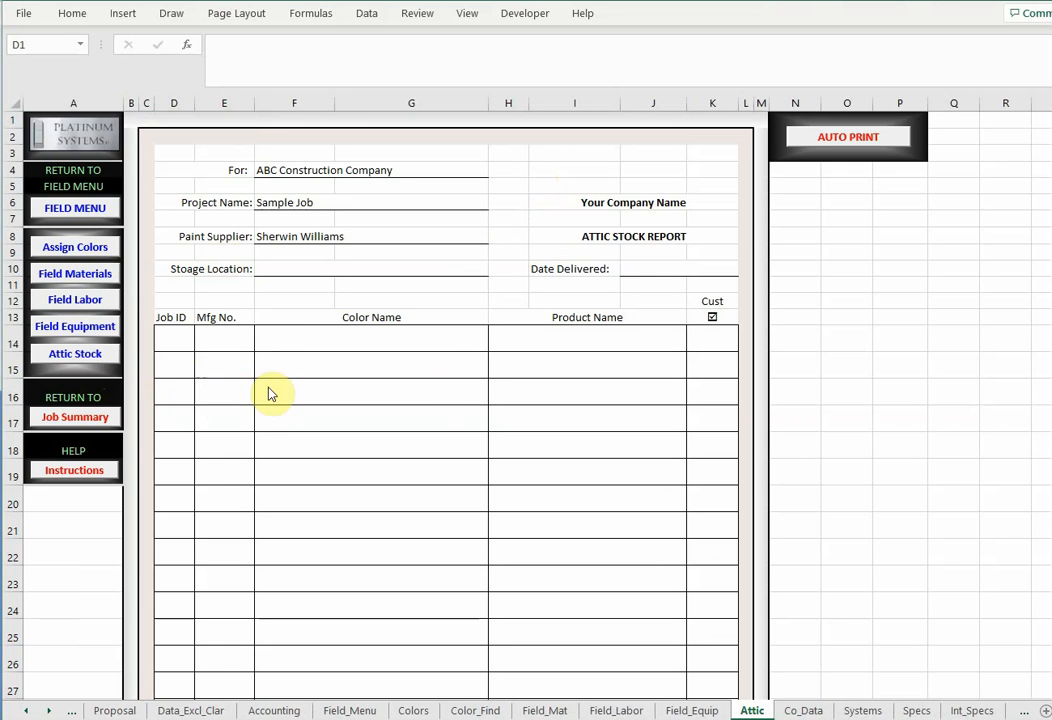
pyautogui.click(88, 421)
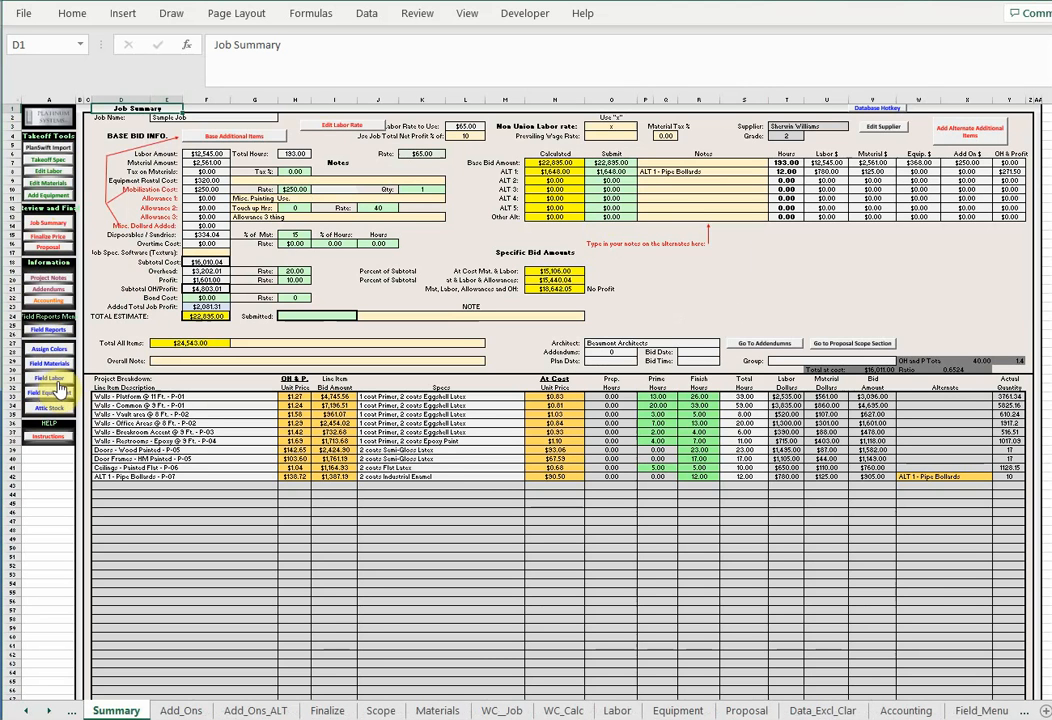
# Open the setup instructions, look through the setup steps and table of contents, and go to the contact information.
pyautogui.click(50, 441)
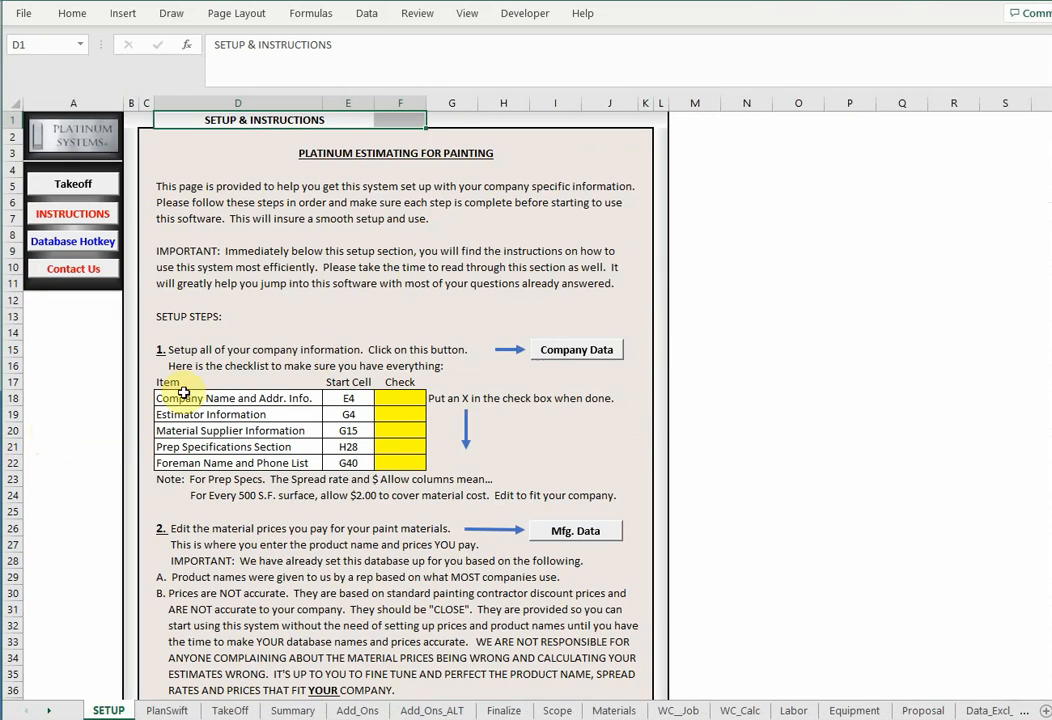
pyautogui.scroll(-17, 465, 292)
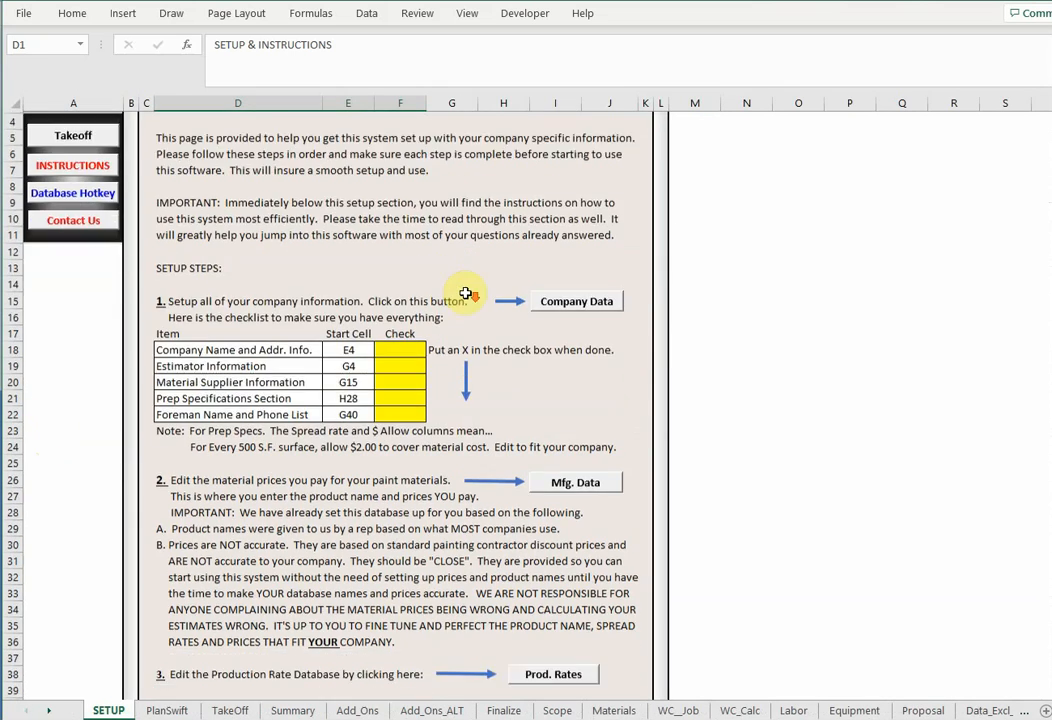
pyautogui.scroll(-1, 467, 282)
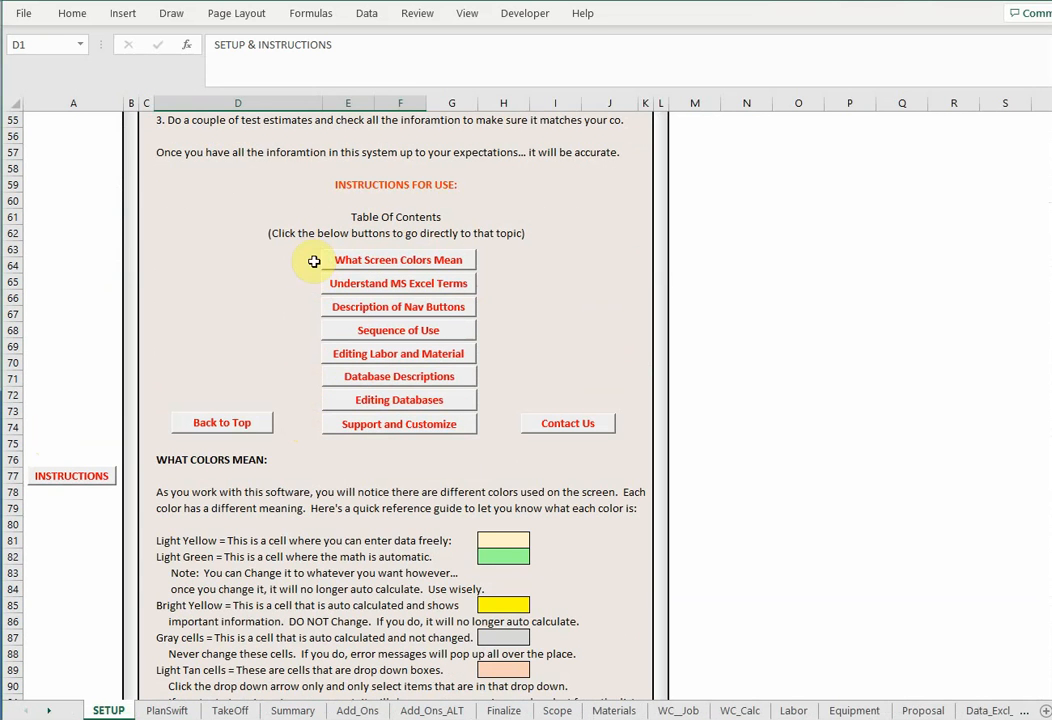
pyautogui.click(564, 423)
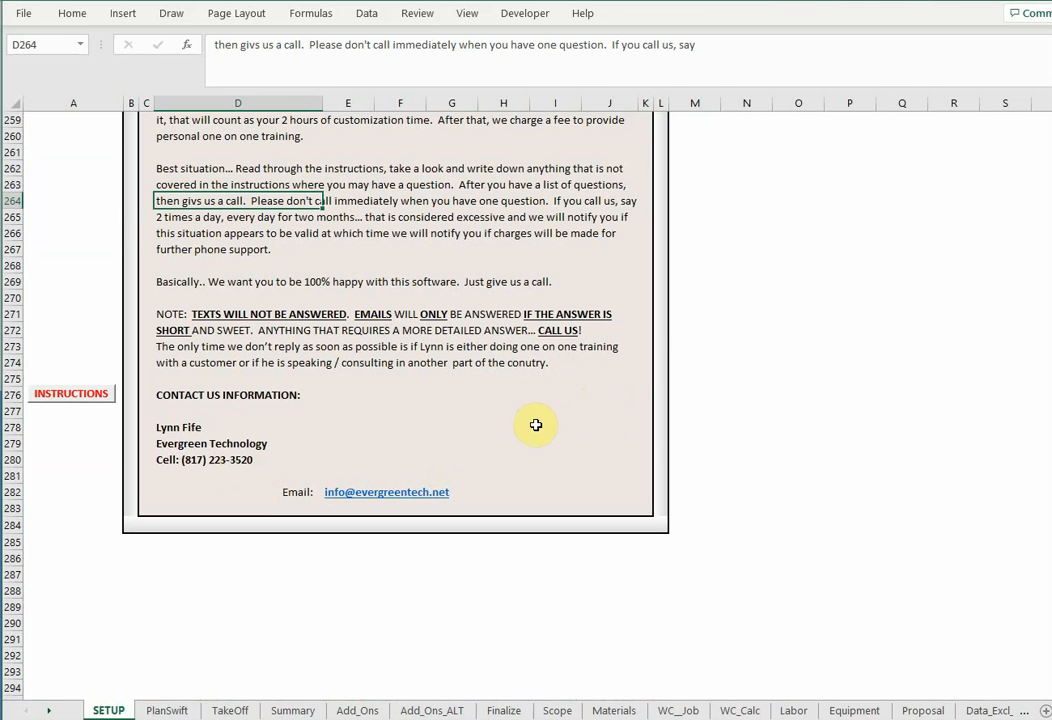
pyautogui.scroll(2, 536, 426)
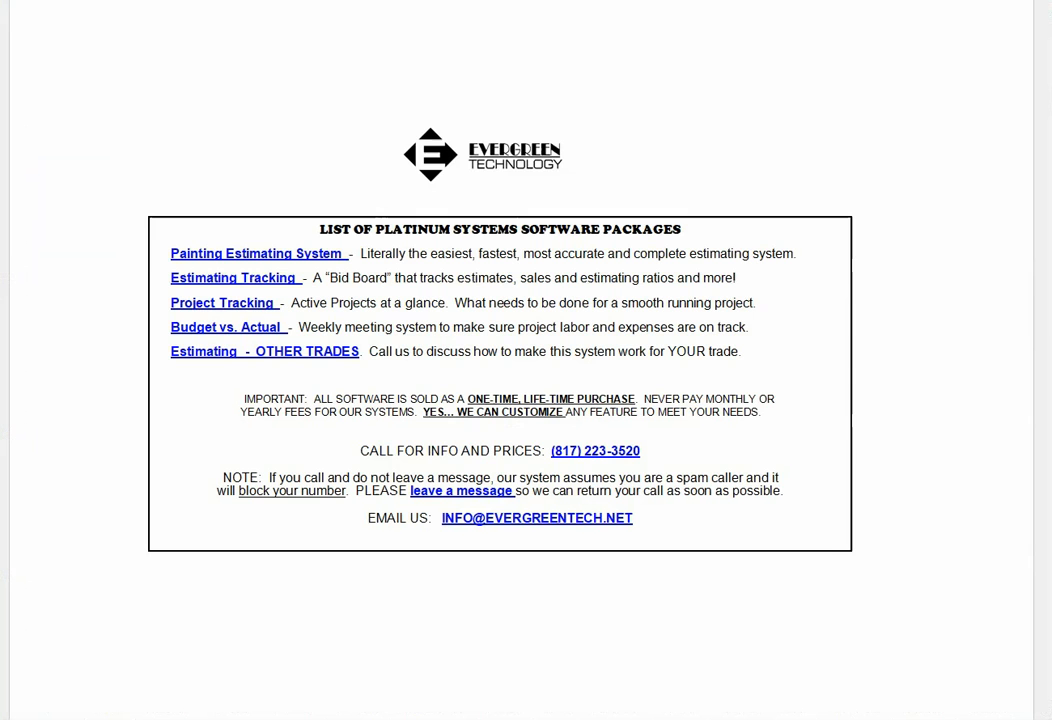